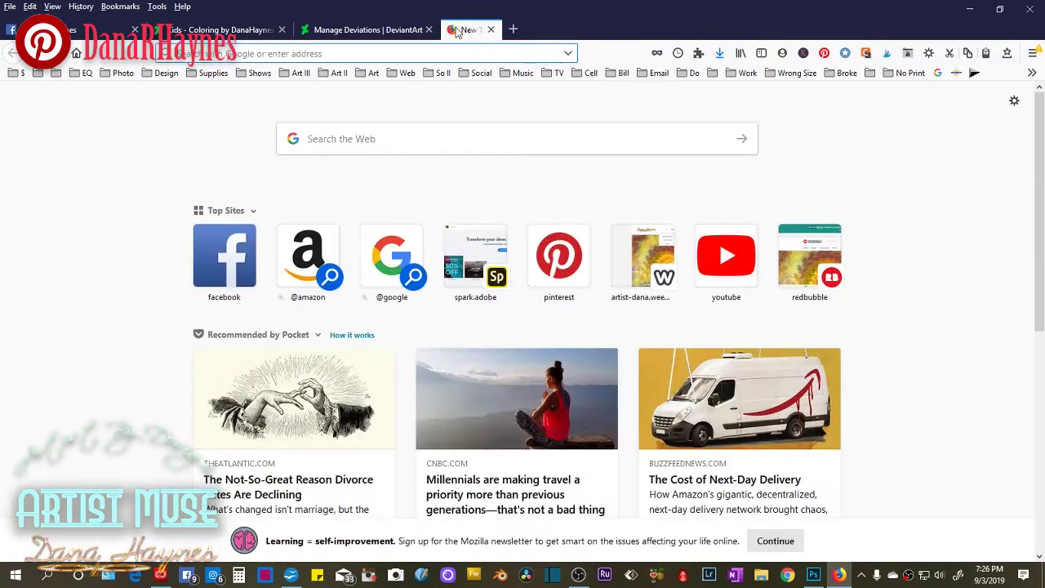
Go through the gallery's Manage Deviations list to open the red Home artwork's deviation page.
click(451, 29)
click(368, 73)
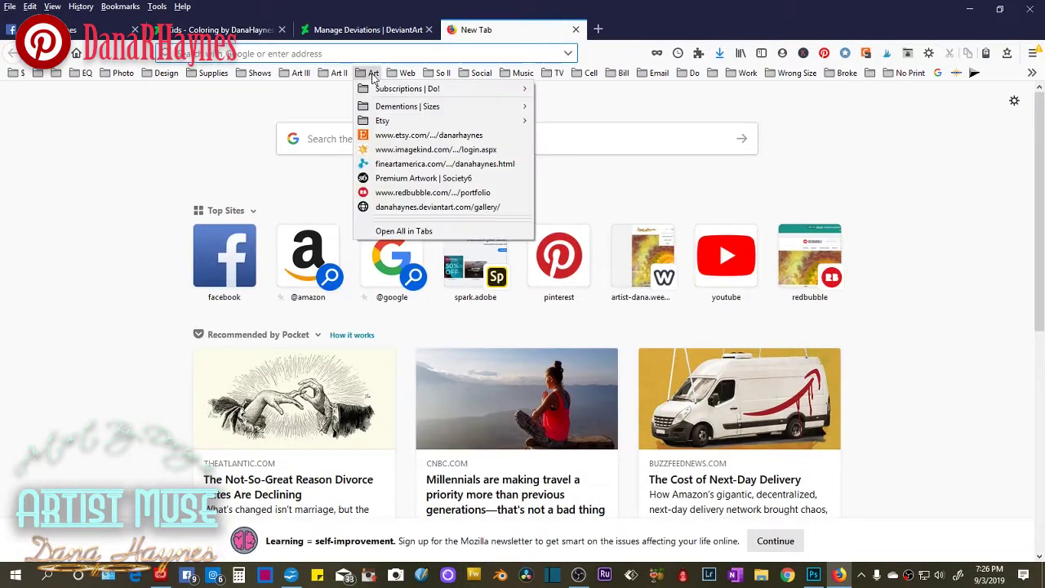
click(403, 207)
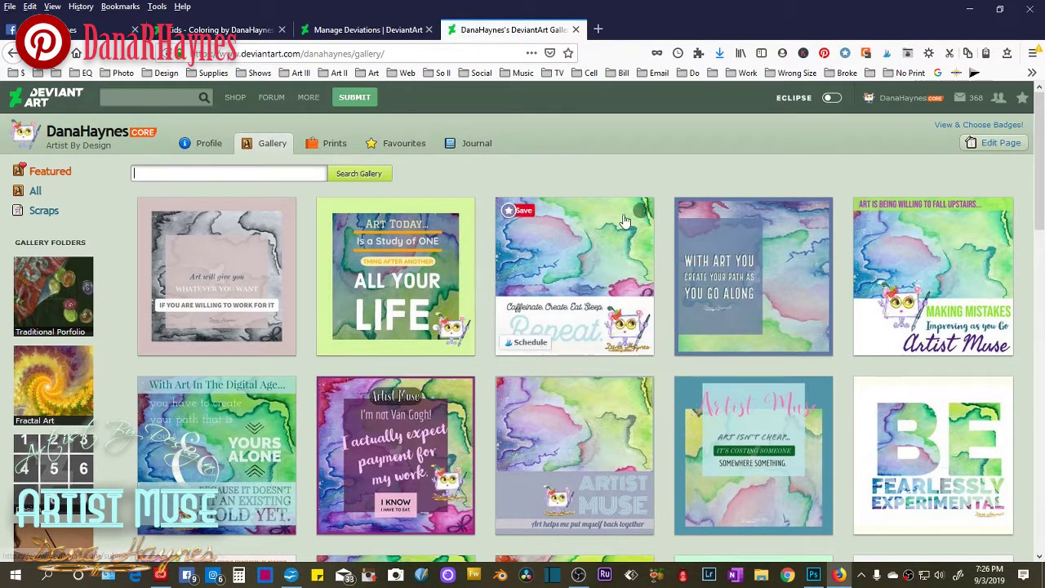
mouse_move(365, 104)
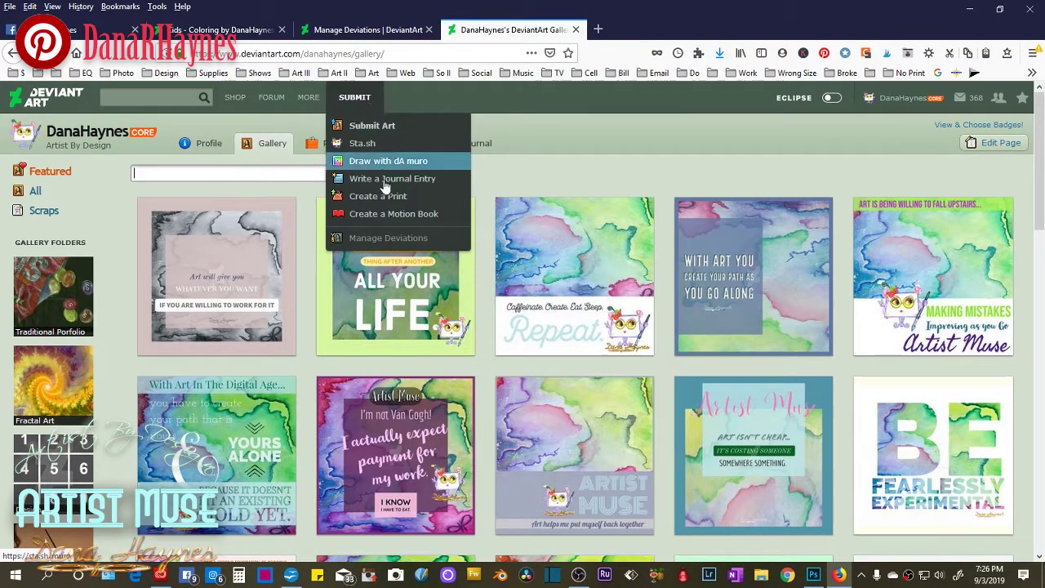
click(390, 238)
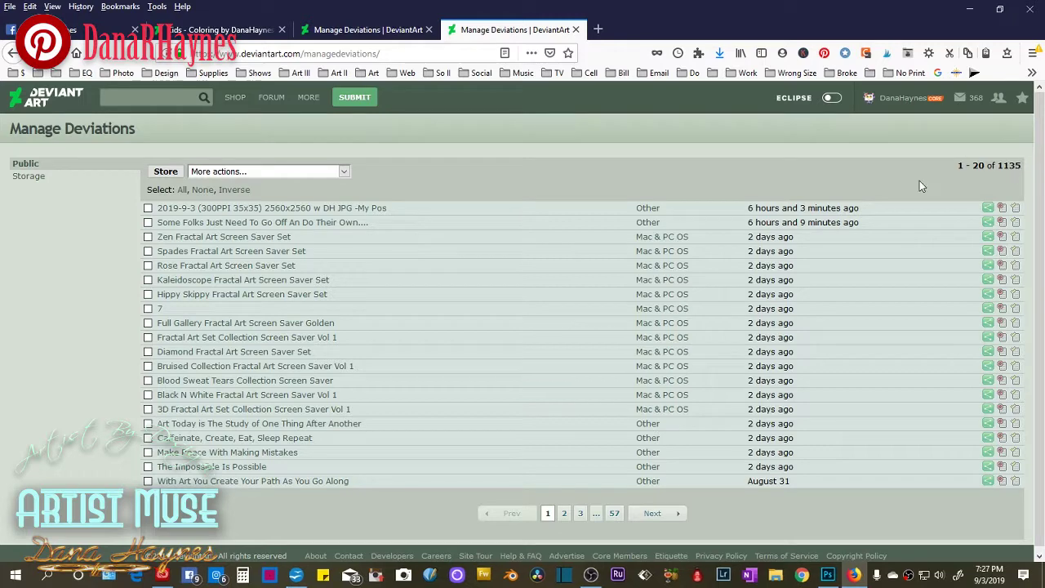
click(614, 515)
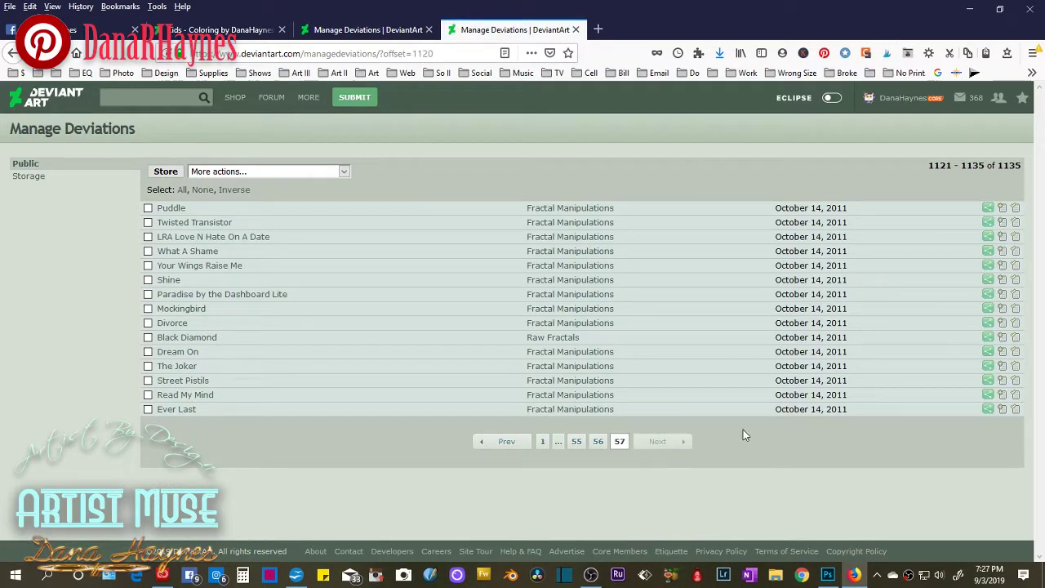
click(576, 30)
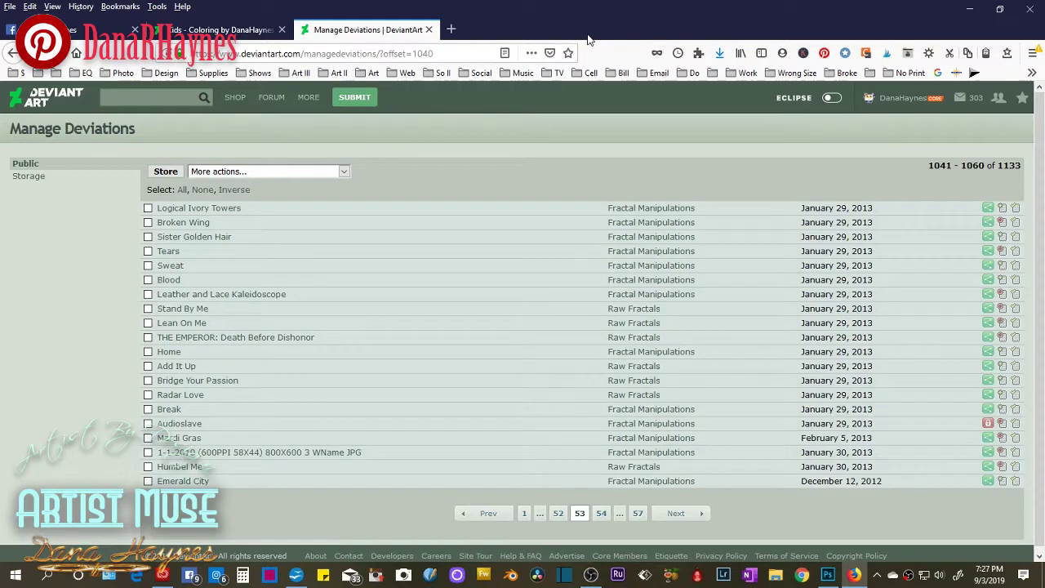
click(171, 352)
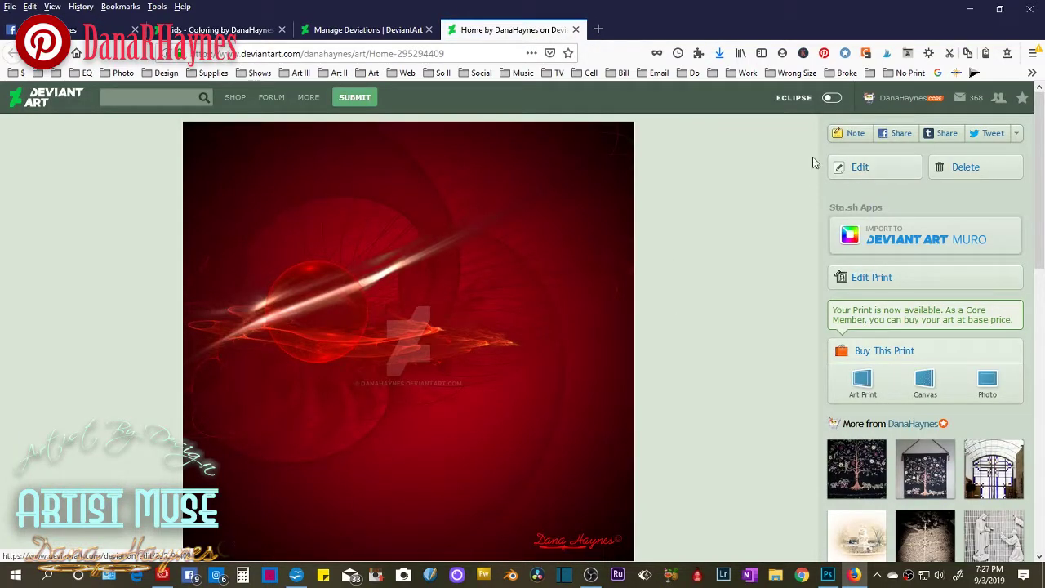
Set Home to display 1600 pixels wide with Free Download, then open the downloaded JPG in Photoshop.
click(857, 168)
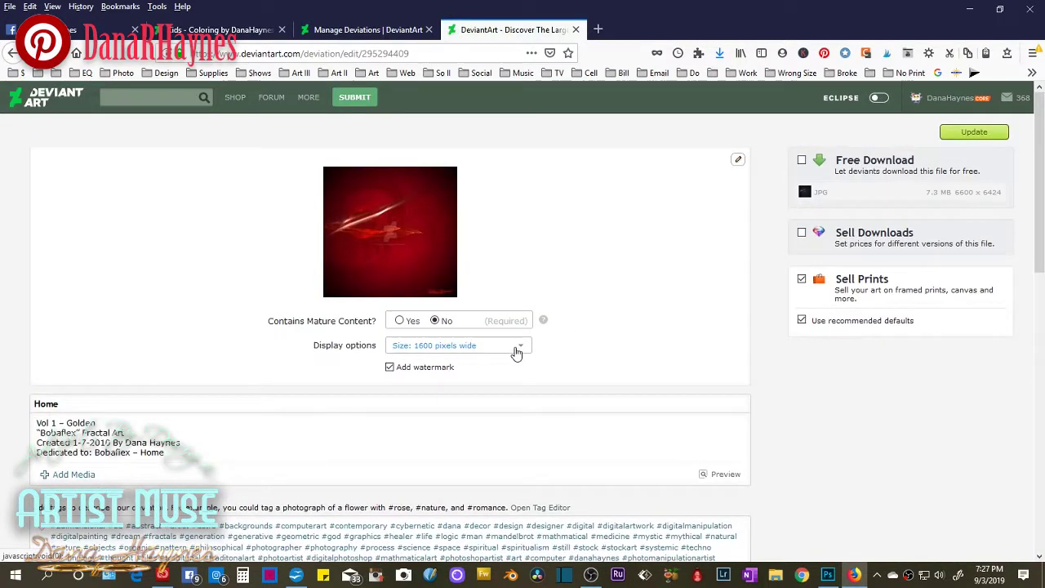
click(516, 350)
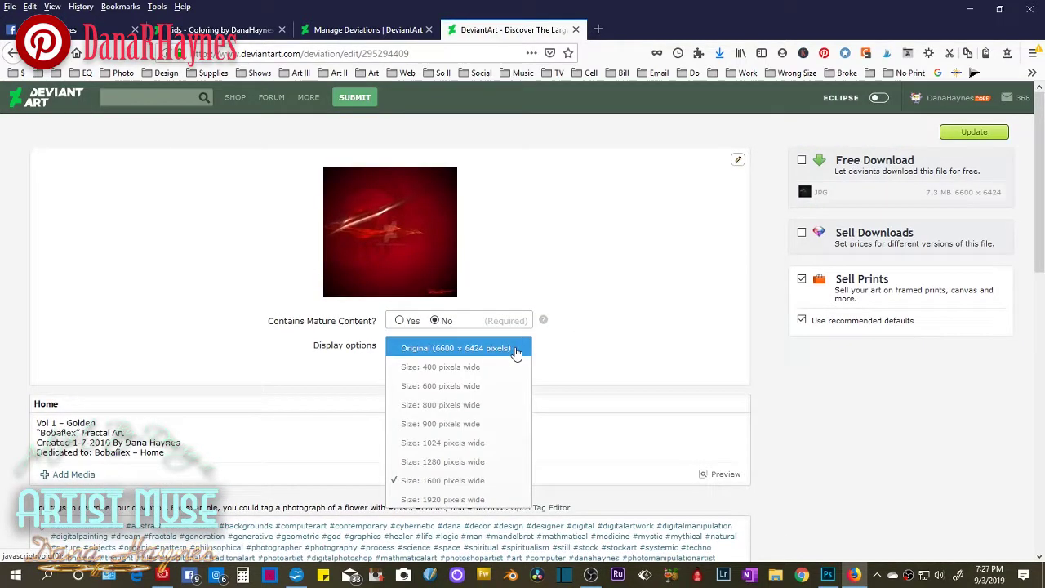
click(490, 481)
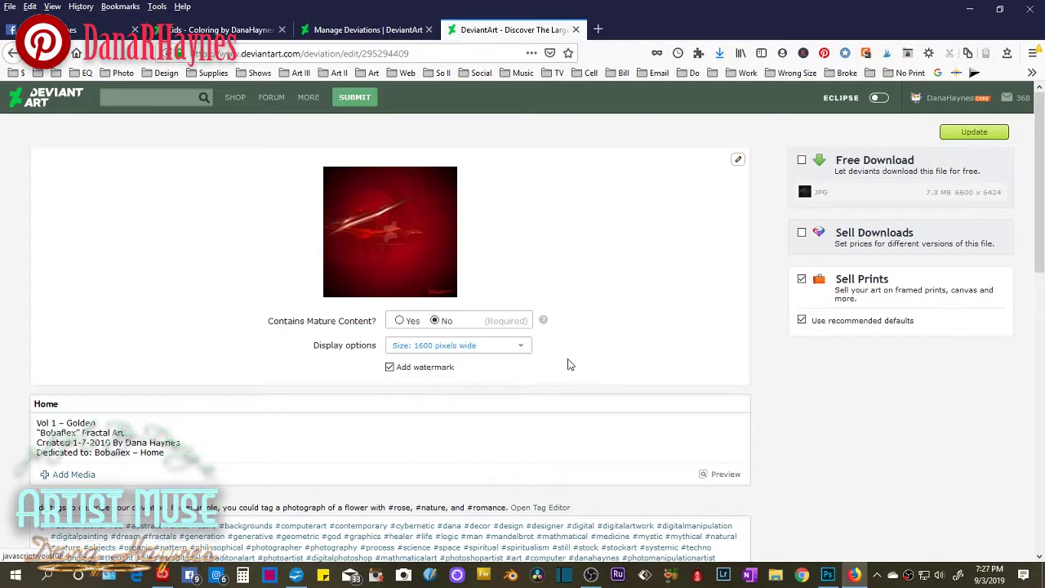
click(801, 161)
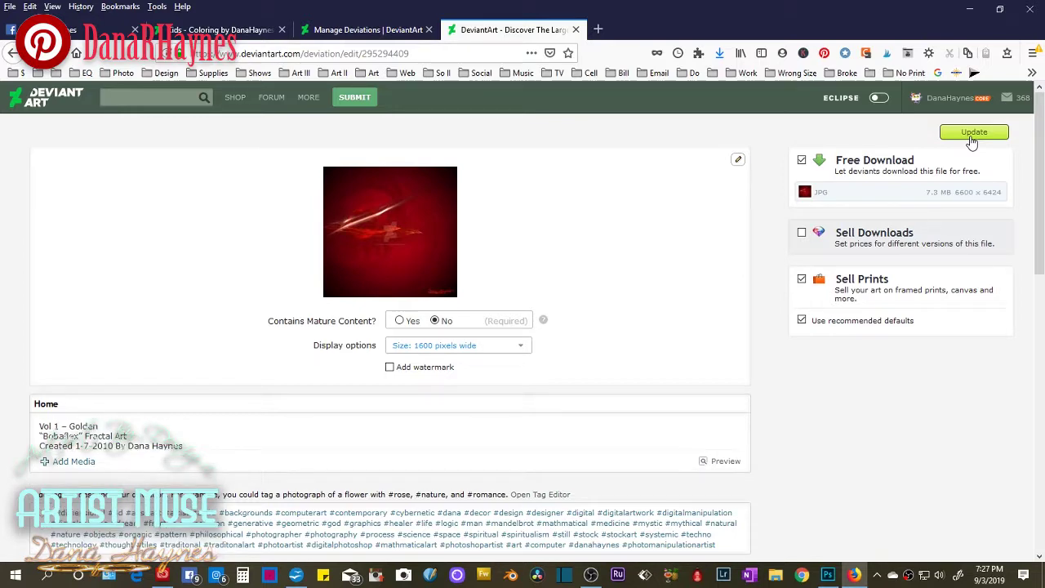
click(972, 135)
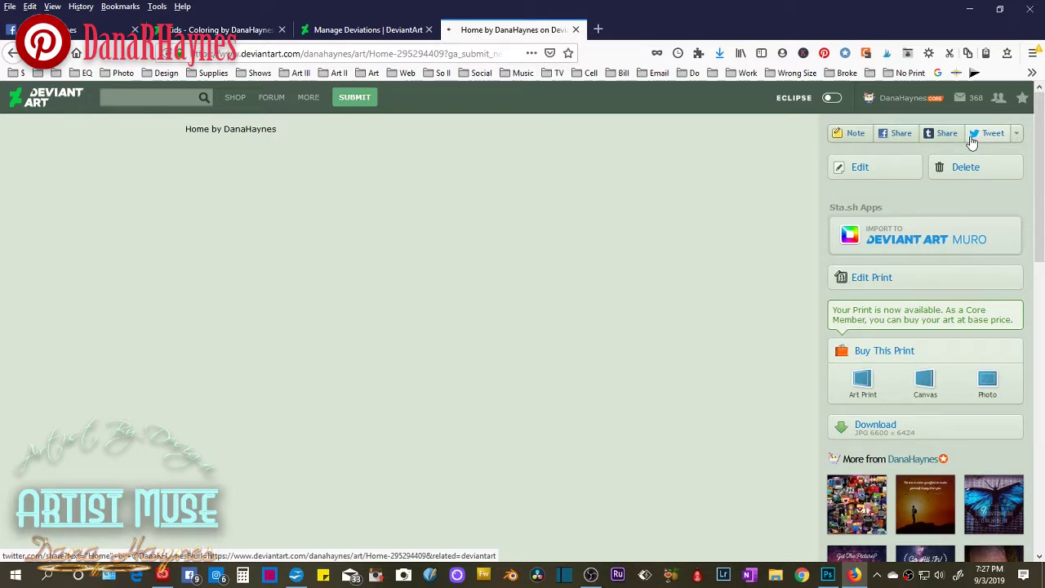
click(866, 434)
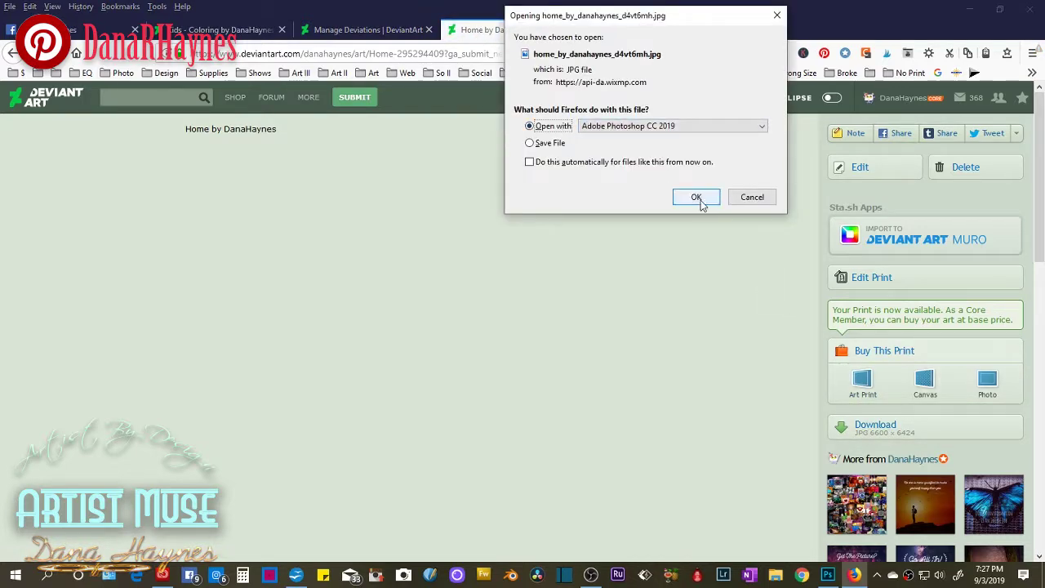
click(696, 199)
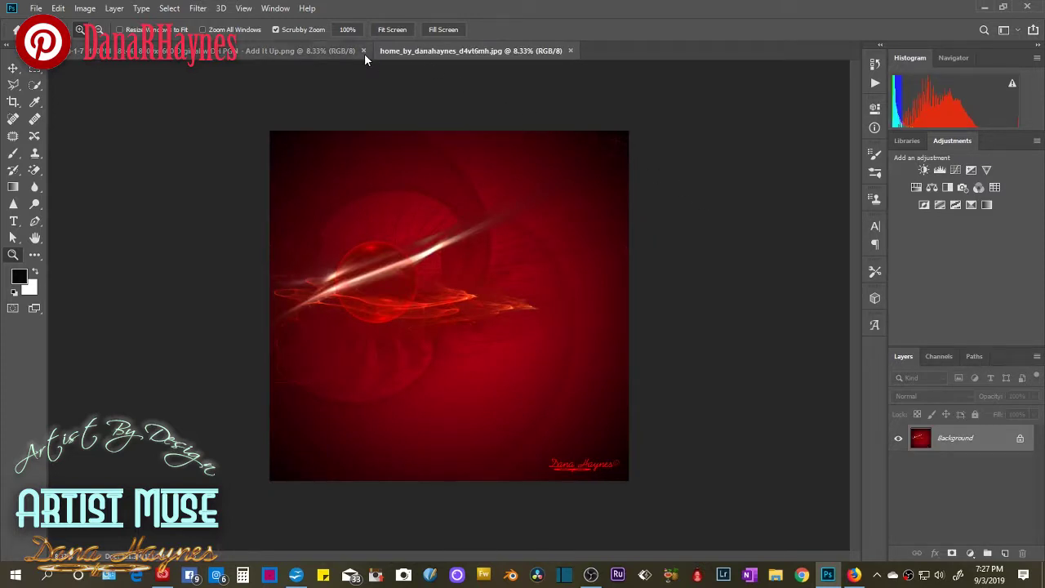
Close the Add It Up image, leaving the red Home image open.
click(359, 52)
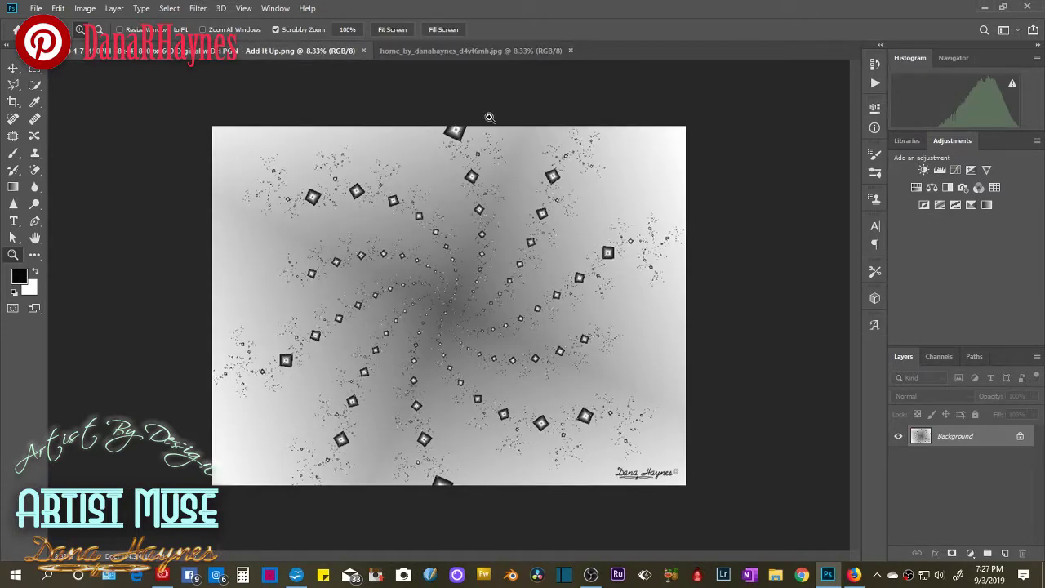
click(408, 51)
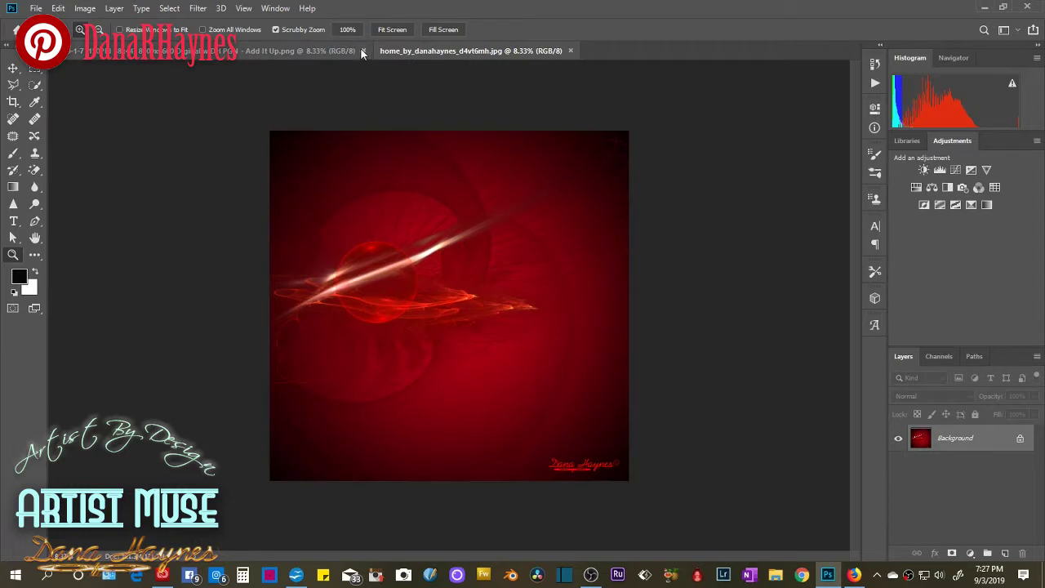
click(363, 50)
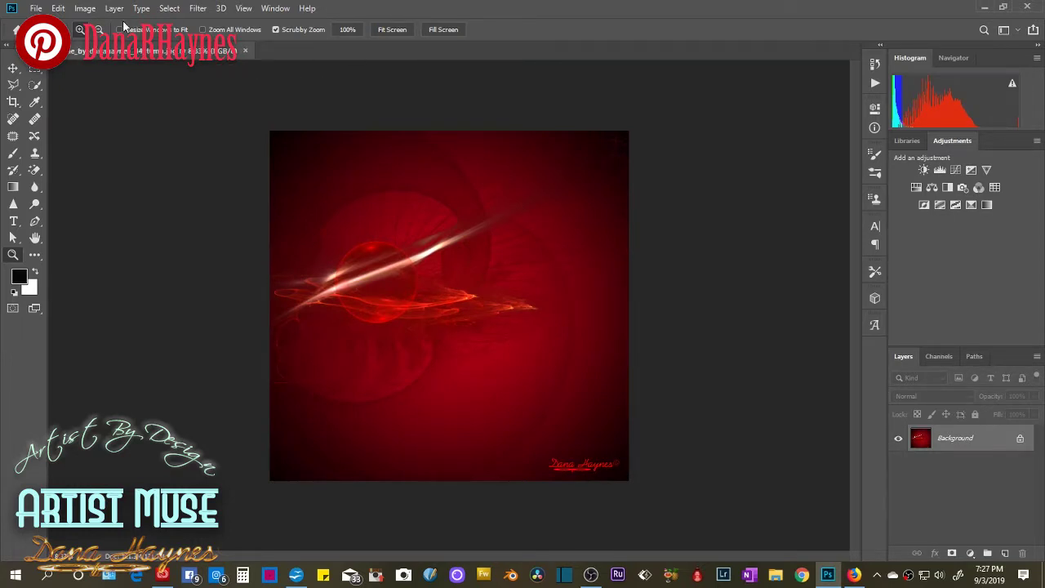
Check Image Size in inches: 44 × 42.827 at 150 pixels/inch.
click(85, 8)
click(102, 106)
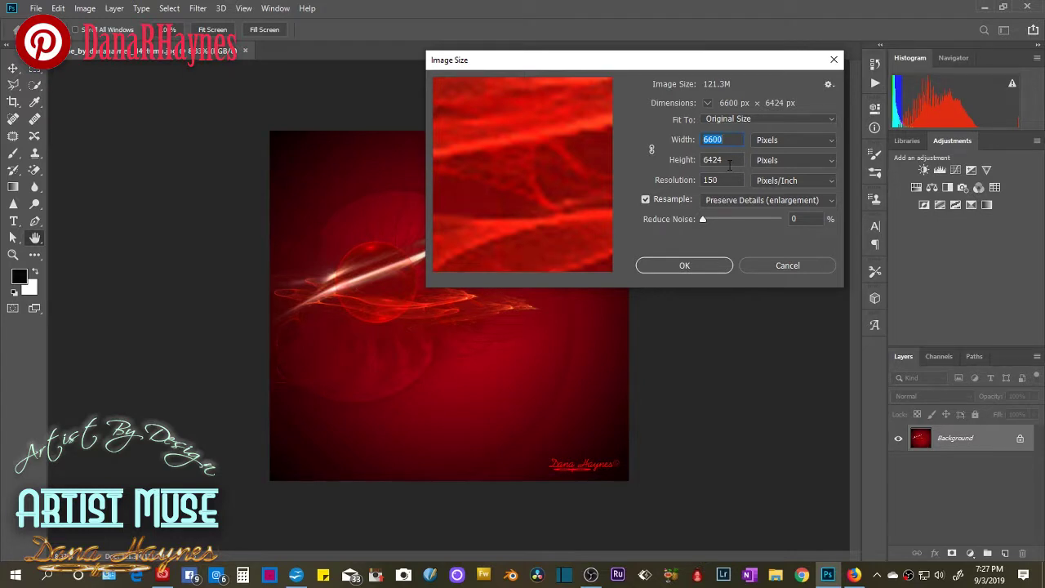
click(773, 140)
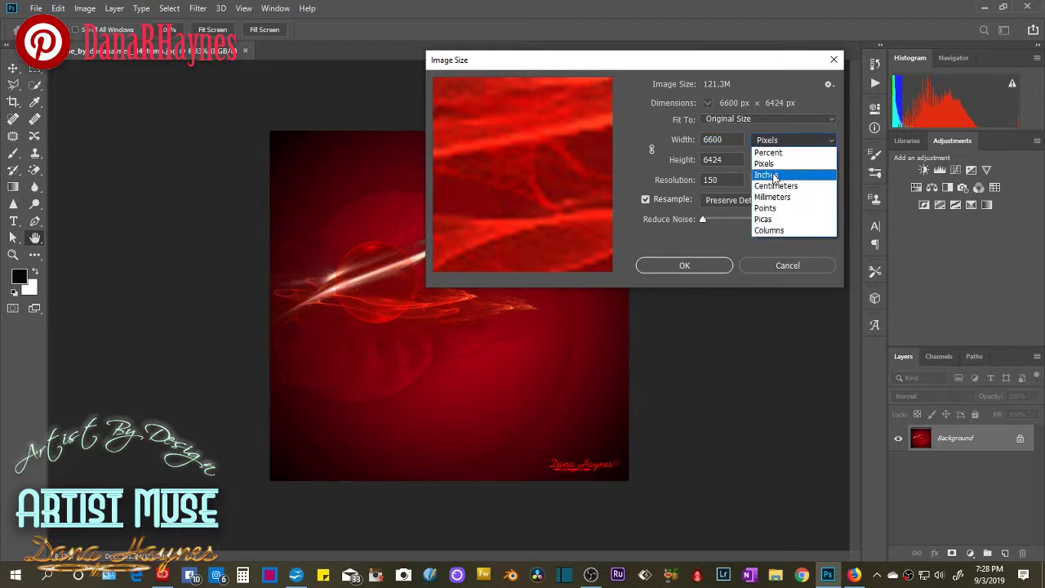
click(774, 175)
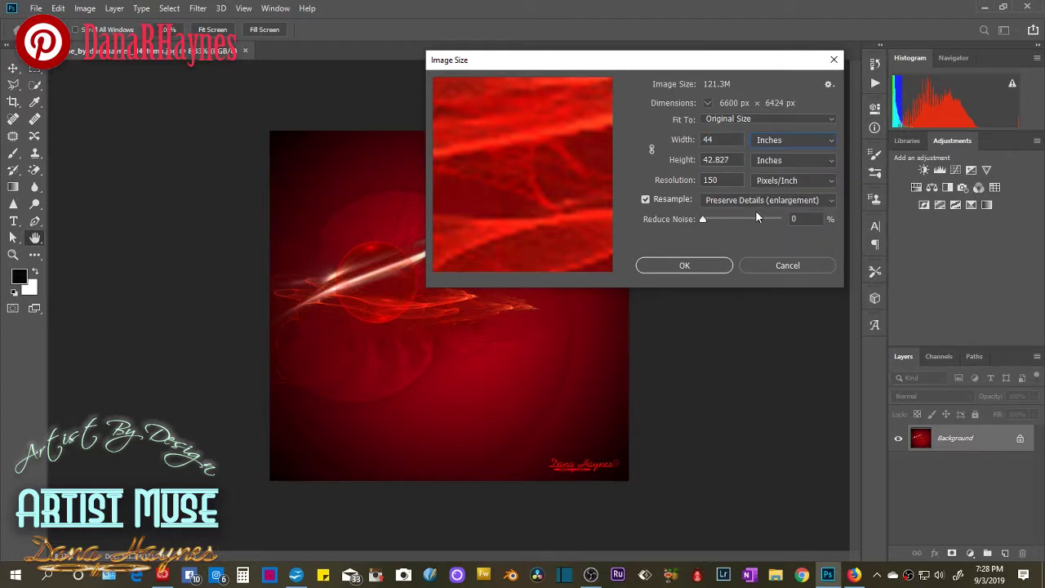
click(721, 268)
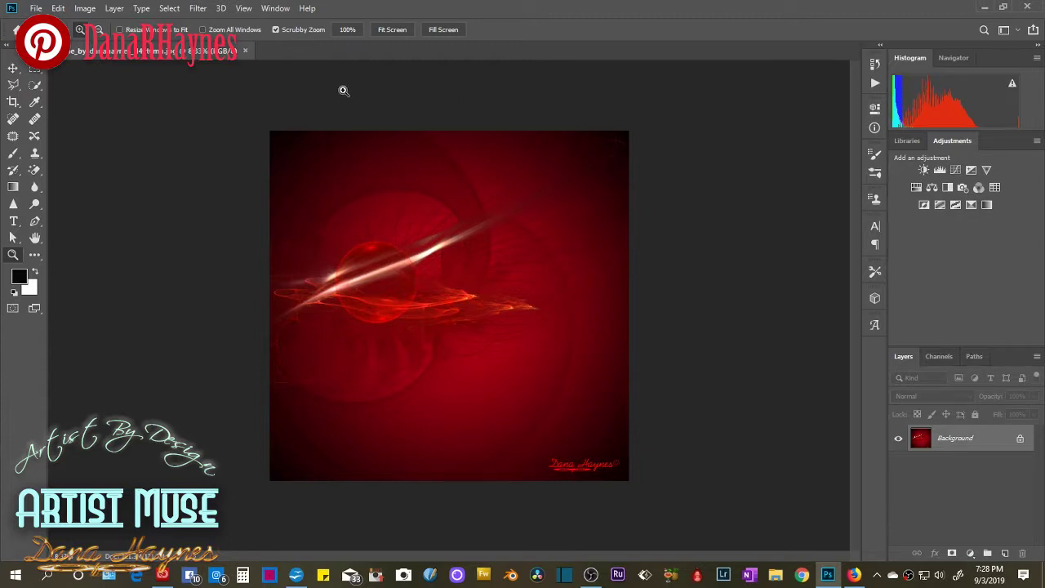
Append the Copyright General template to the Home image's File Info metadata.
click(57, 9)
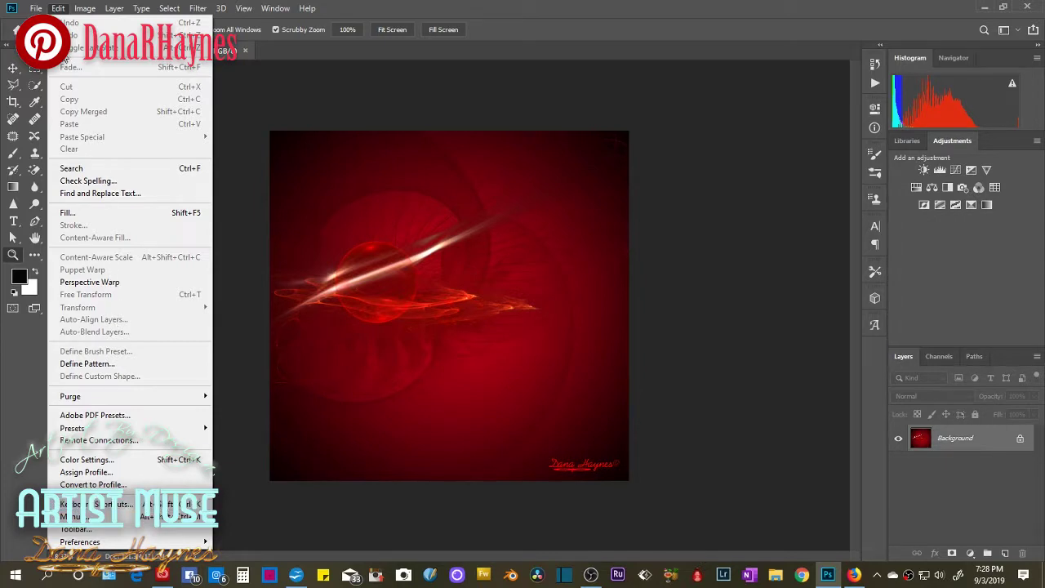
mouse_move(36, 9)
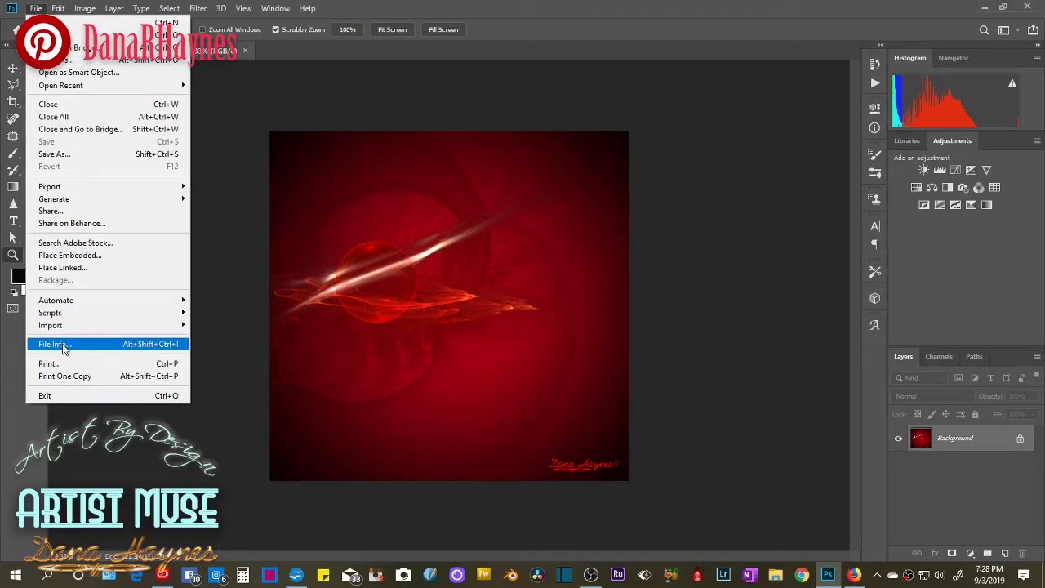
click(65, 347)
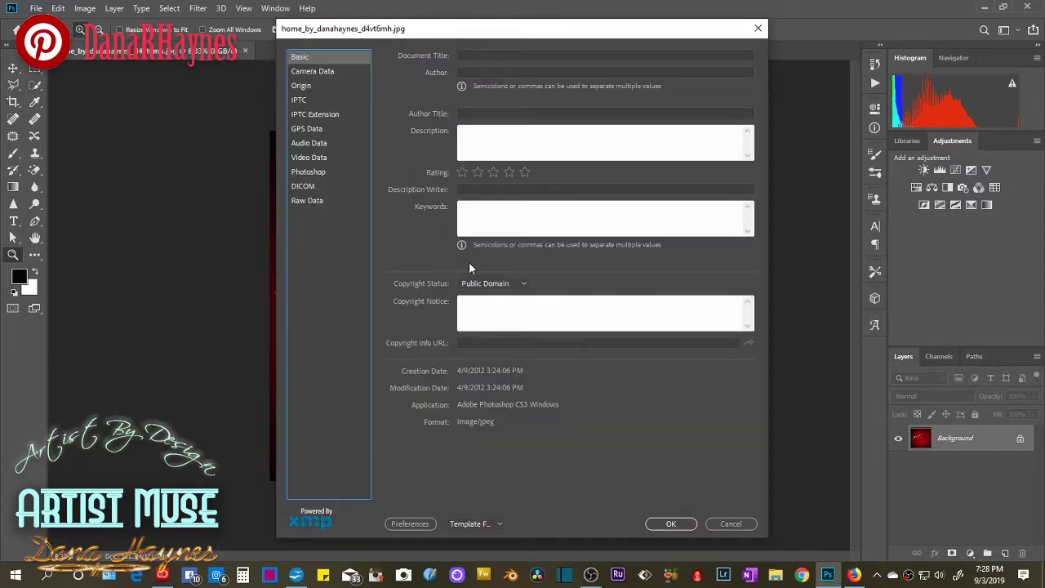
click(499, 525)
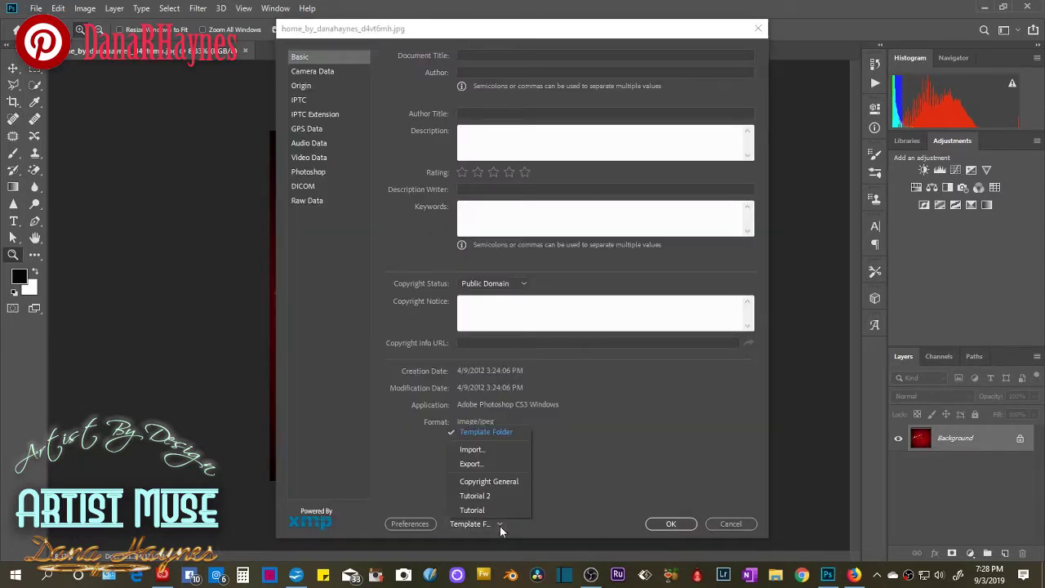
click(507, 482)
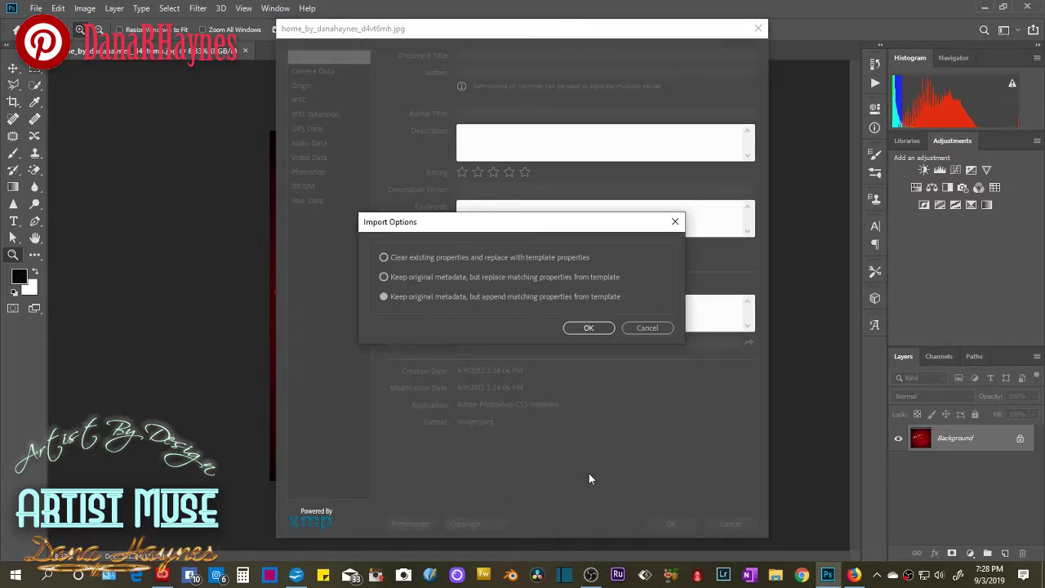
click(587, 328)
click(672, 524)
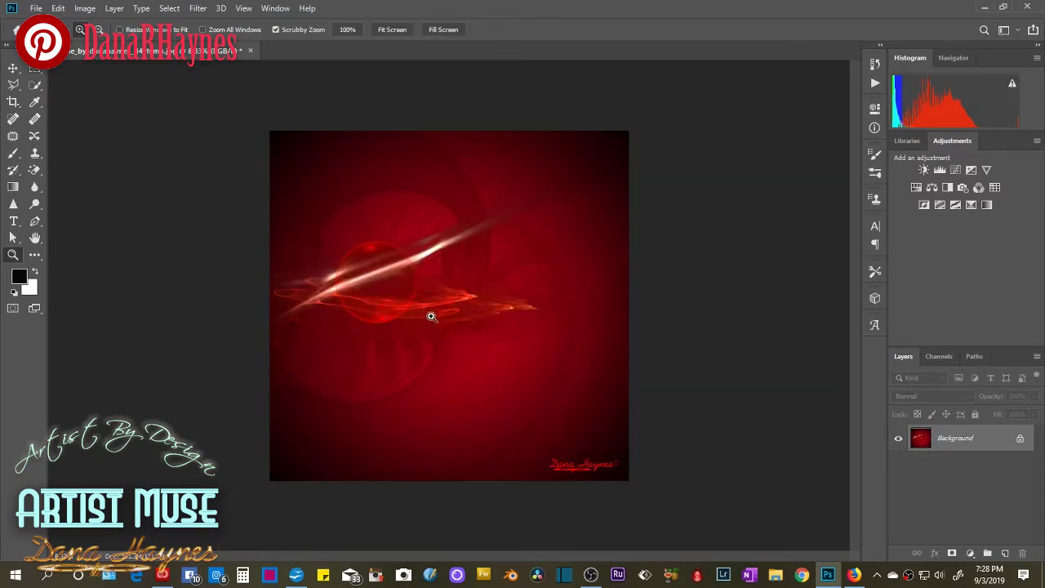
Start Save As in the 3.Fractal Art folder, using the 2010-1-22 artwork's name as a base.
click(36, 8)
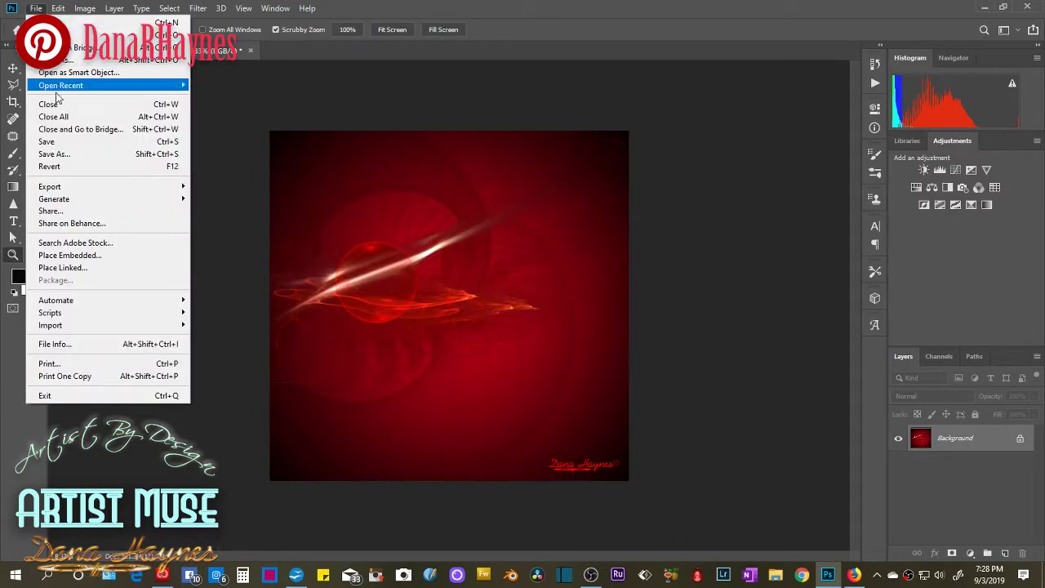
click(49, 152)
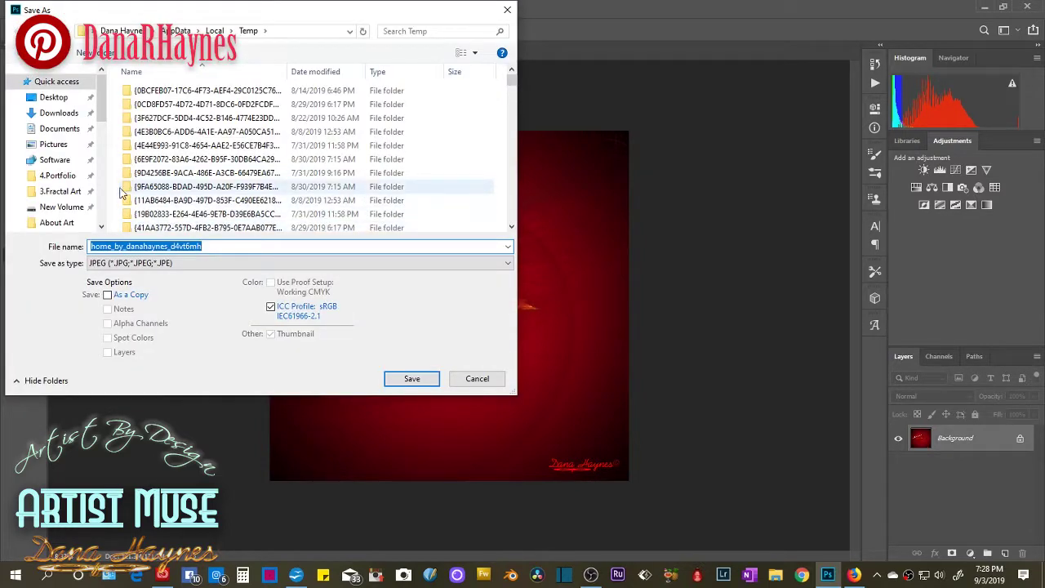
click(65, 190)
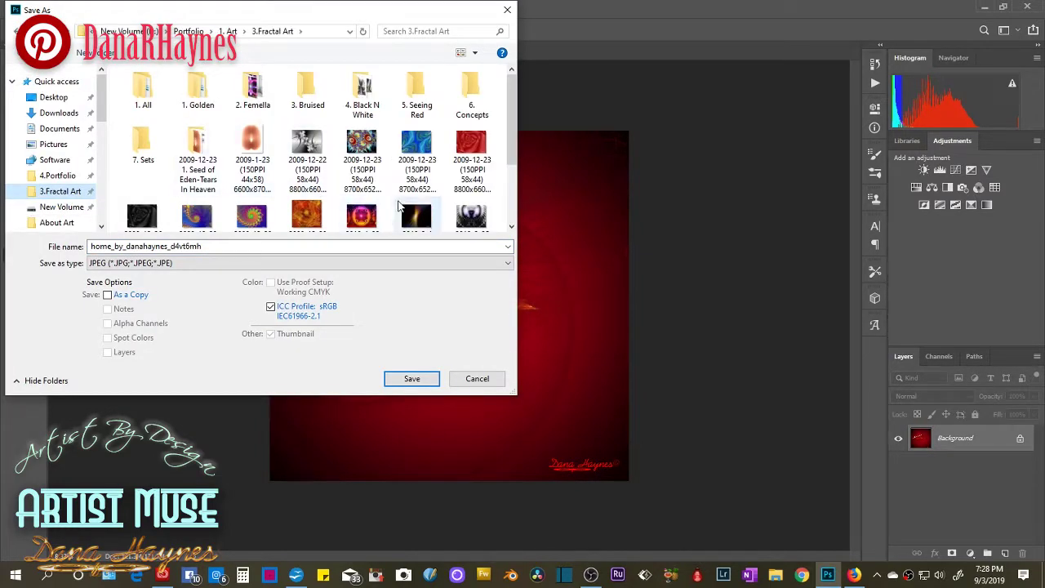
click(361, 216)
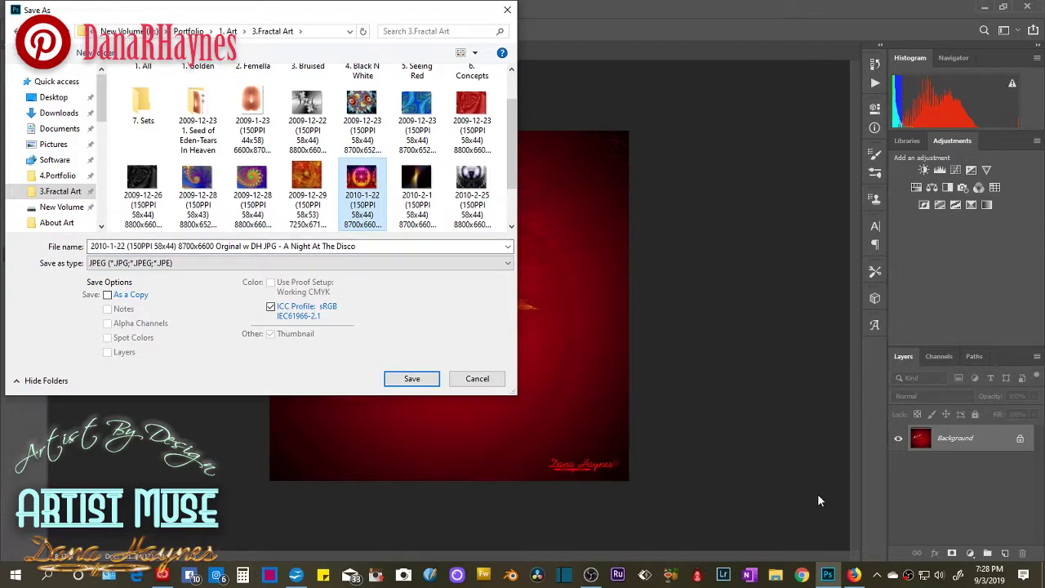
click(853, 575)
scroll(490, 425, down, 5)
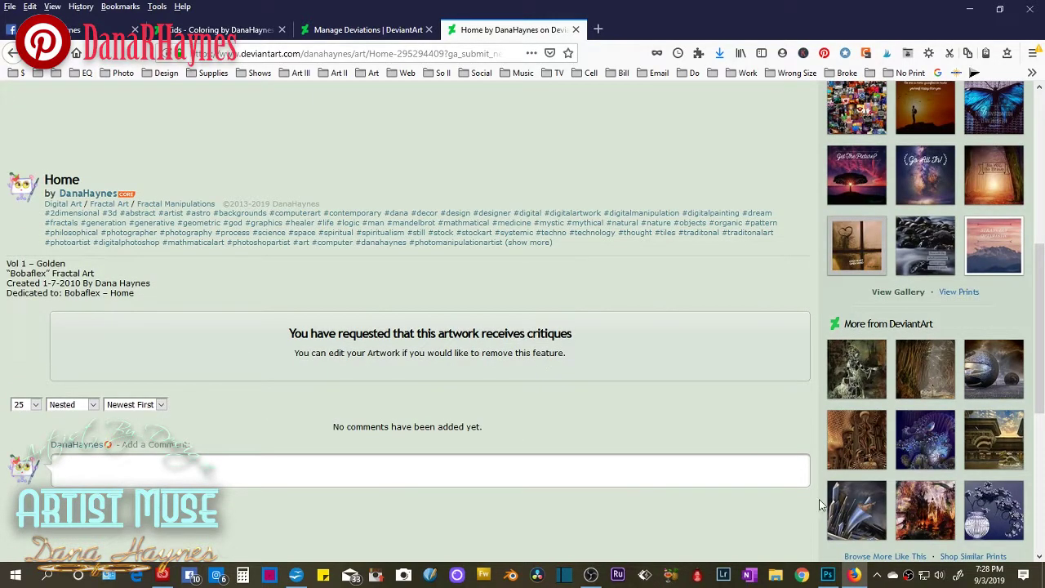
click(828, 576)
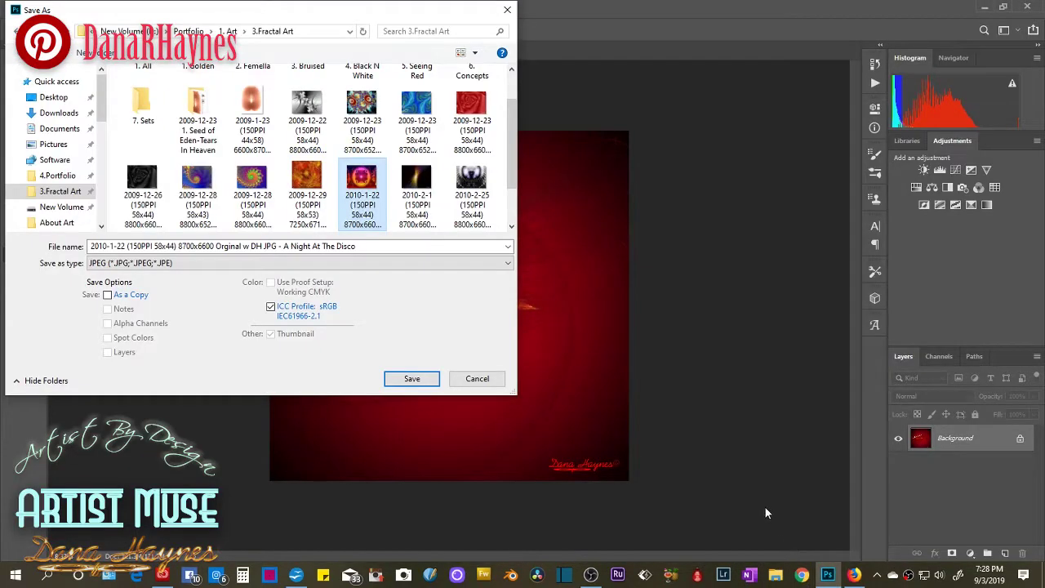
Change the file name's date to 2010-1-7 and its size to 44x42.
click(112, 246)
triple_click(116, 246)
click(117, 245)
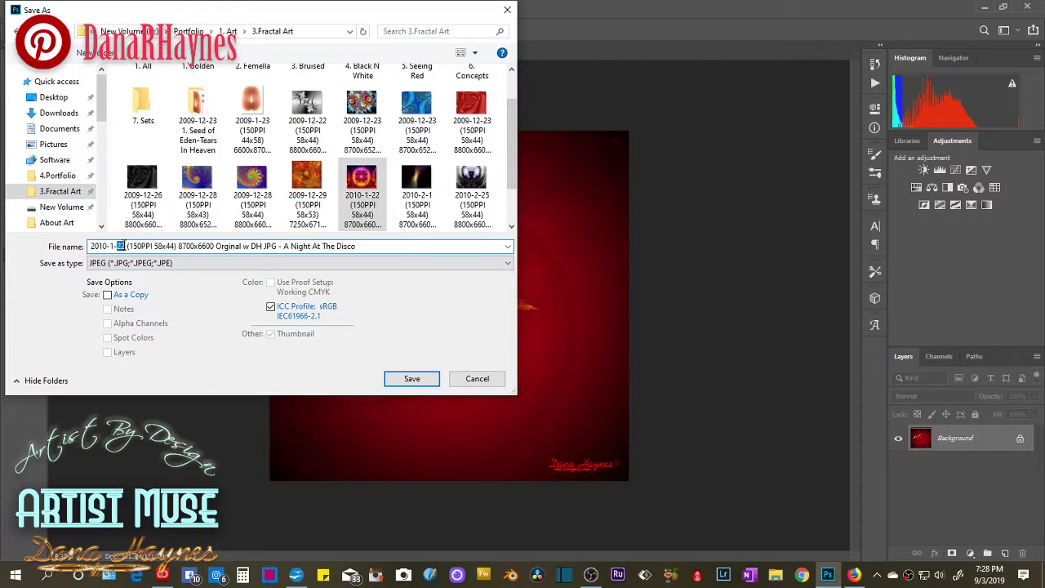
text(7)
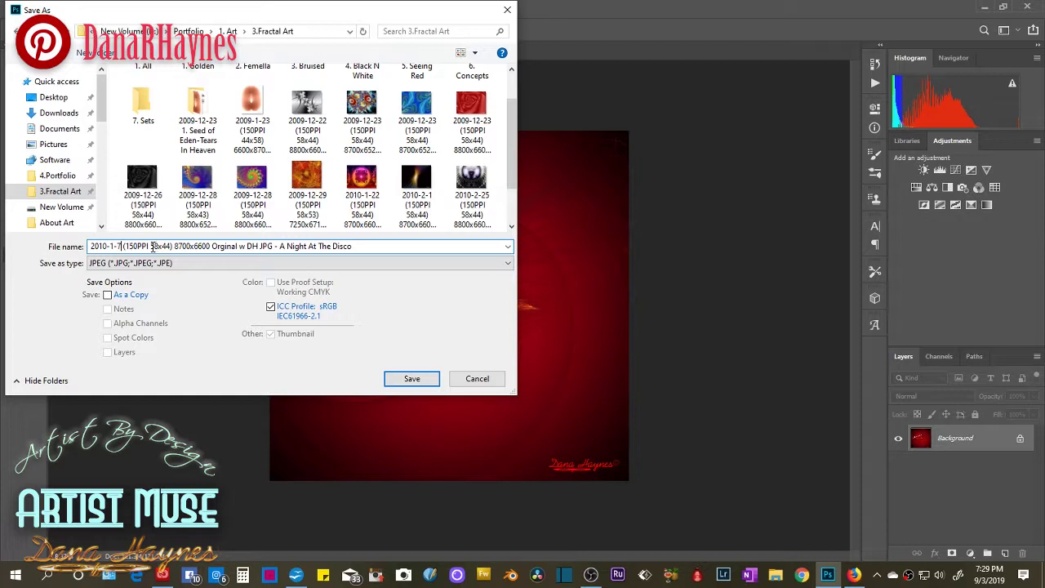
drag(151, 247, 160, 247)
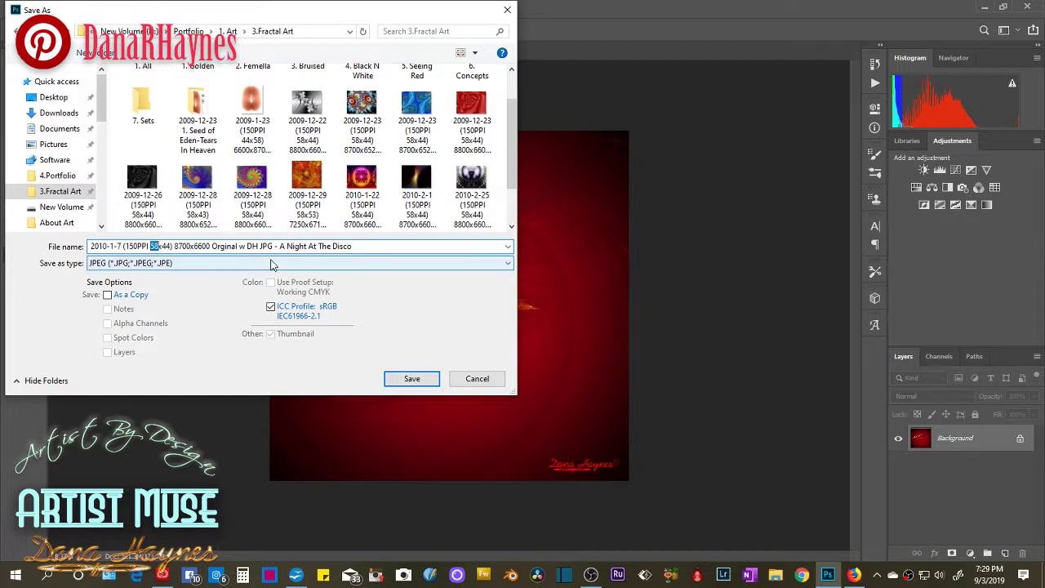
text(44)
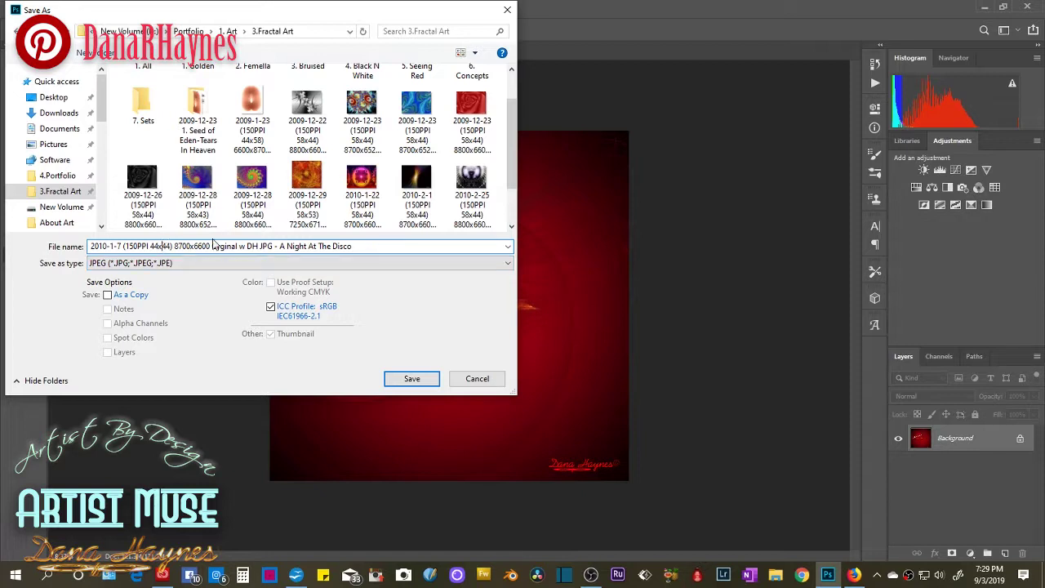
key(BackSpace)
key(BackSpace)
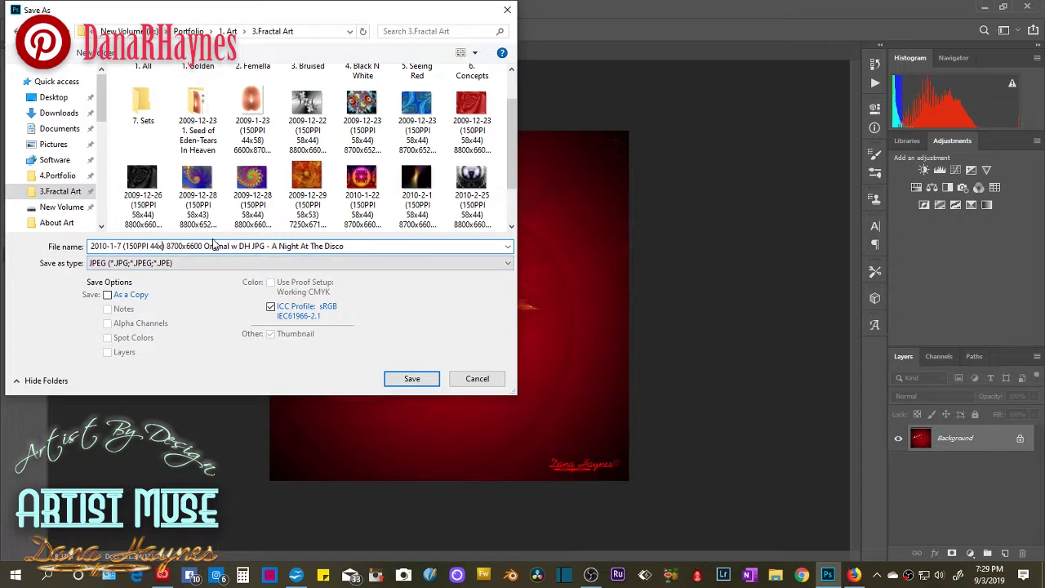
text(42)
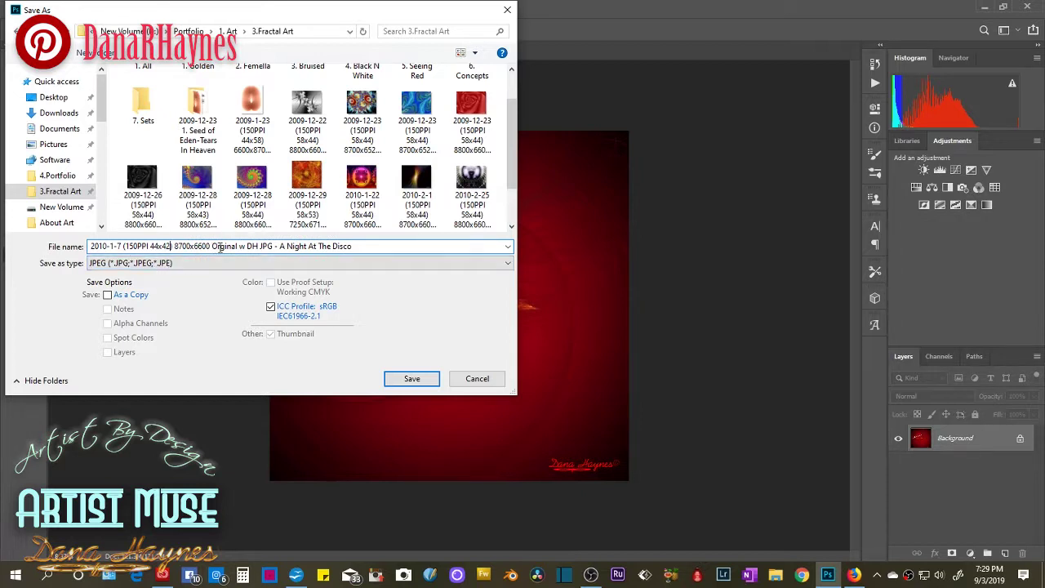
Set the name's pixel dimensions to 6600x6424 and choose PNG as the save format.
drag(189, 245, 174, 246)
text(6600)
drag(199, 246, 195, 245)
key(Delete)
key(Delete)
key(Delete)
key(Delete)
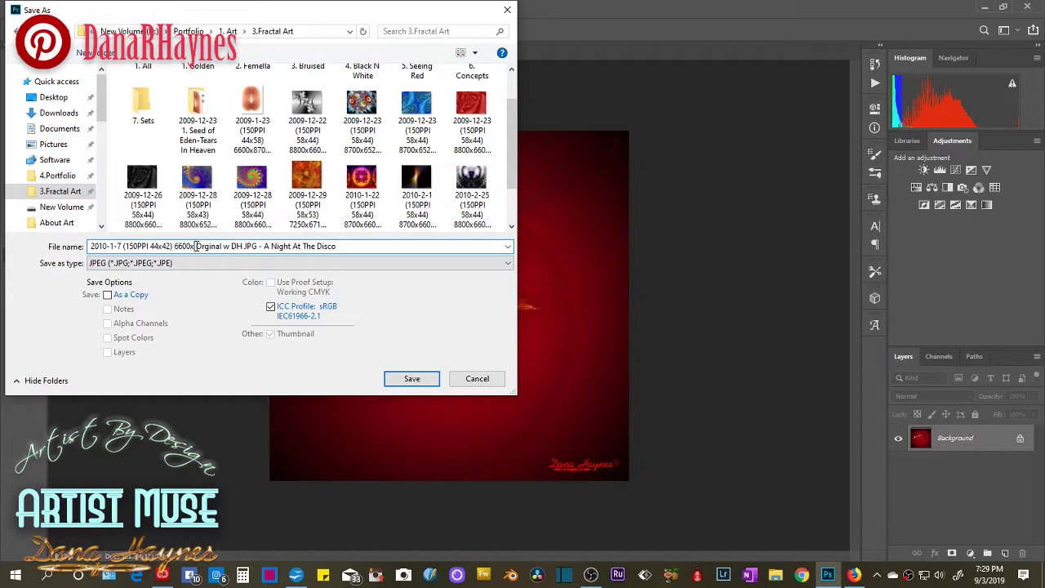
text(6424)
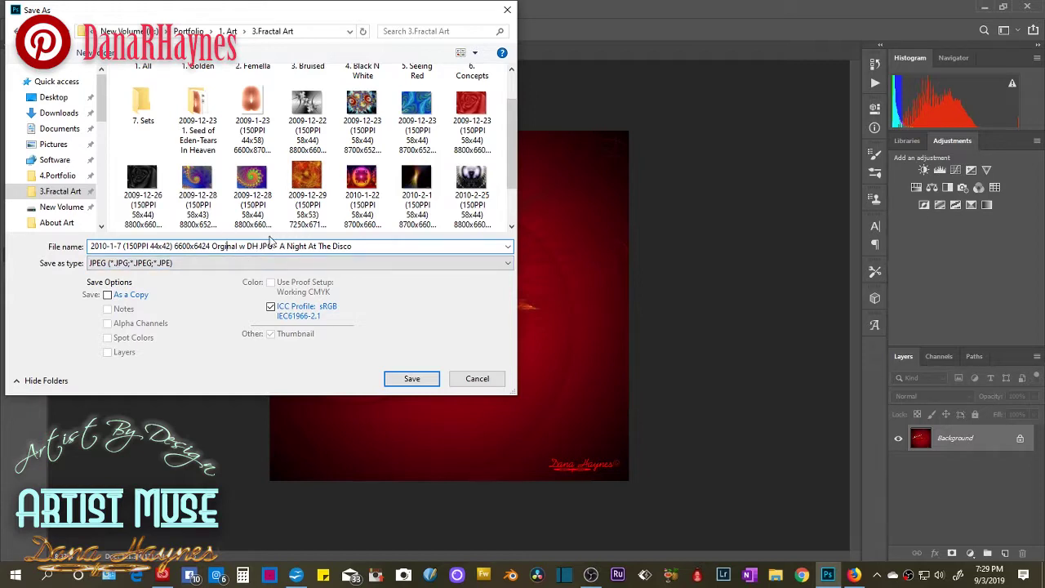
click(262, 263)
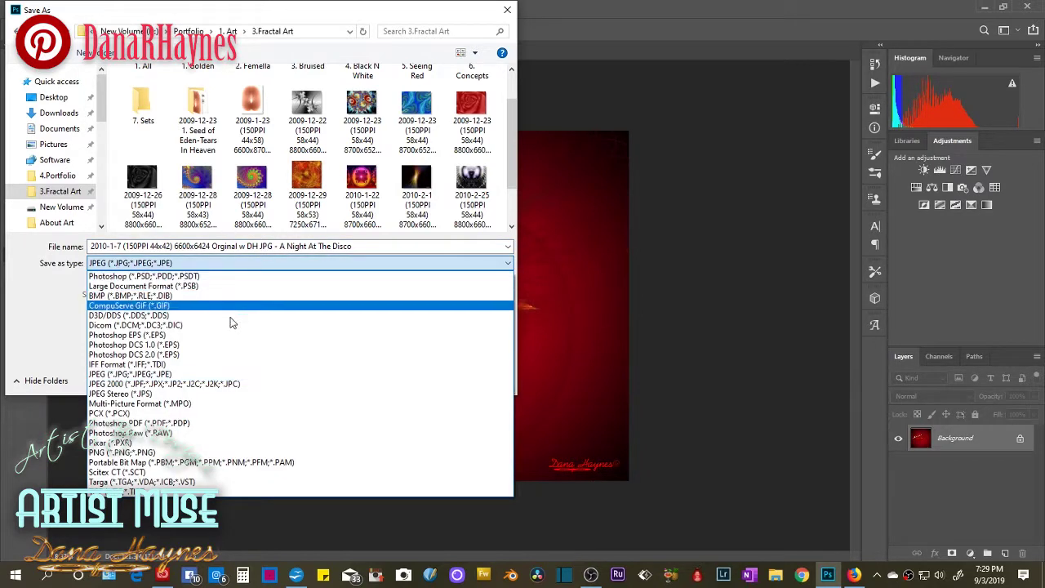
click(214, 453)
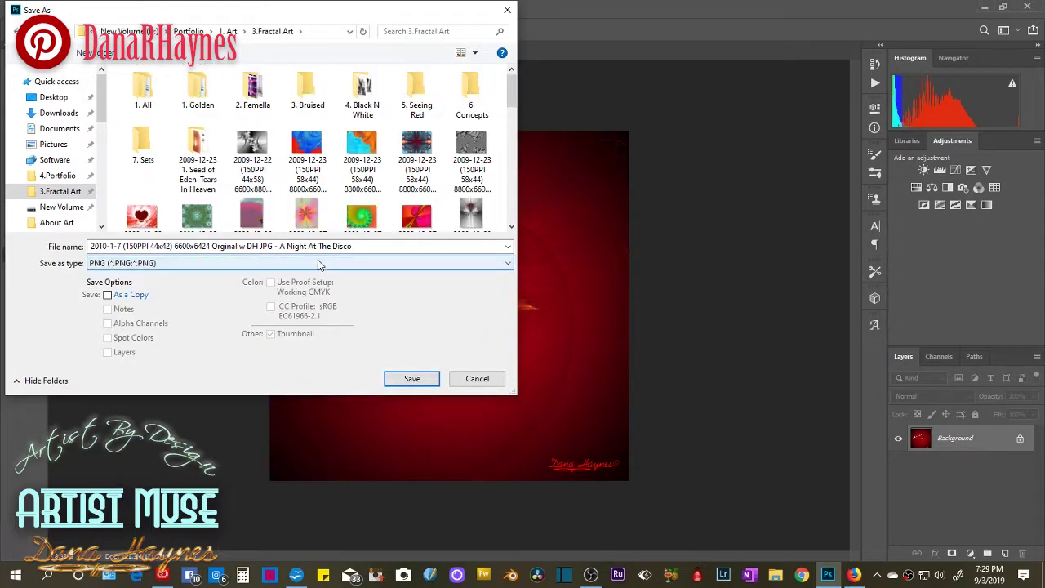
Copy the title 'Home' from the DeviantArt deviation page.
click(856, 575)
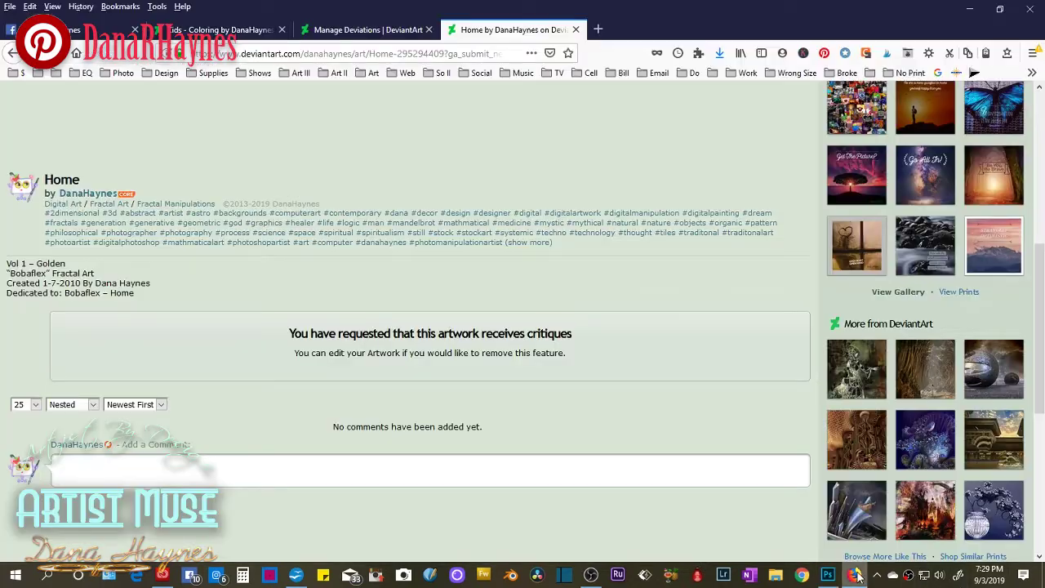
drag(83, 183, 45, 181)
right_click(55, 183)
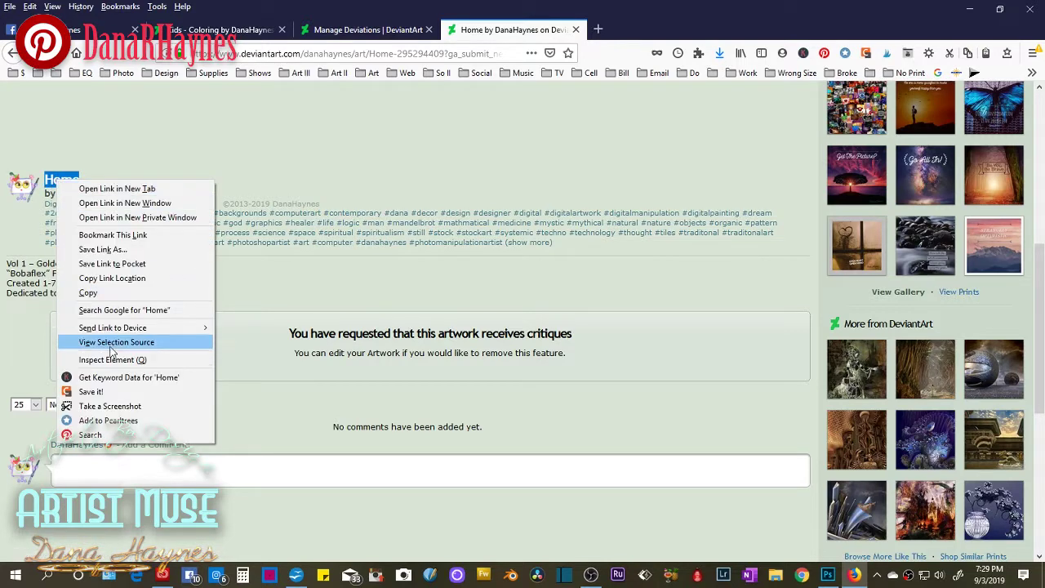
click(88, 293)
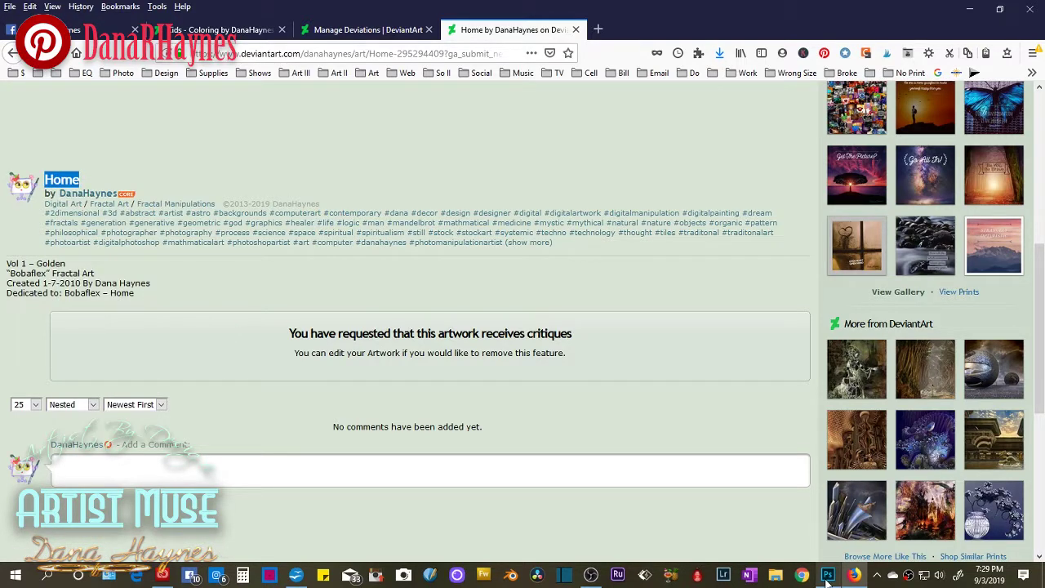
click(827, 576)
Replace 'A Night At The Disco' with 'Home' in the file name and save the PNG.
click(308, 246)
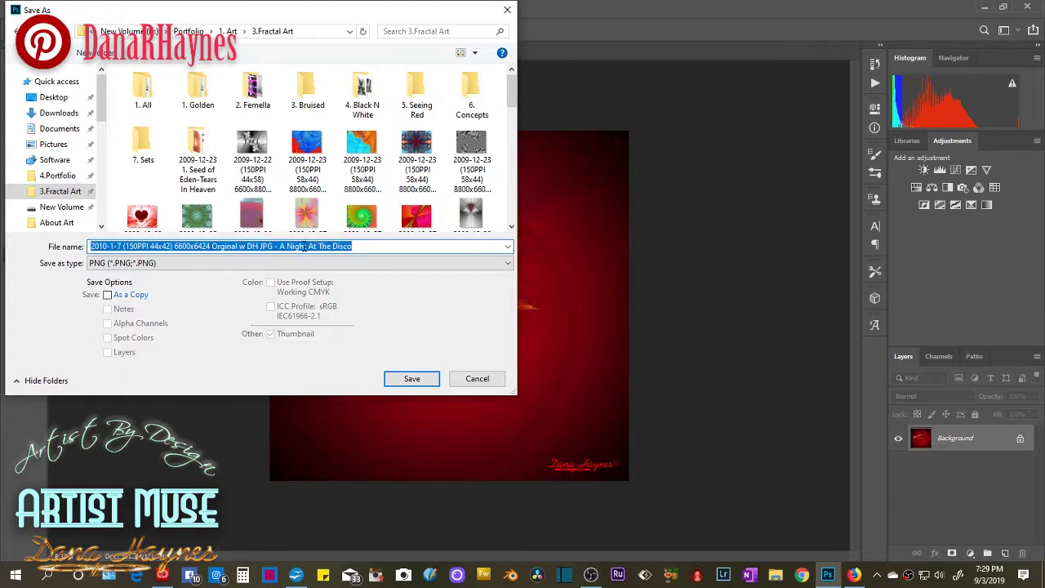
click(281, 246)
drag(281, 246, 374, 248)
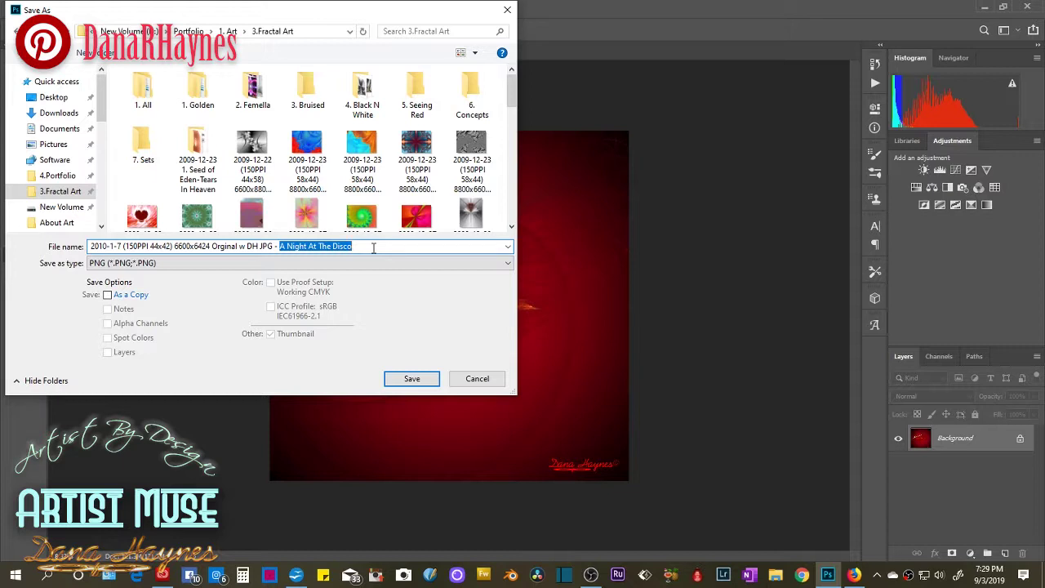
text(Home)
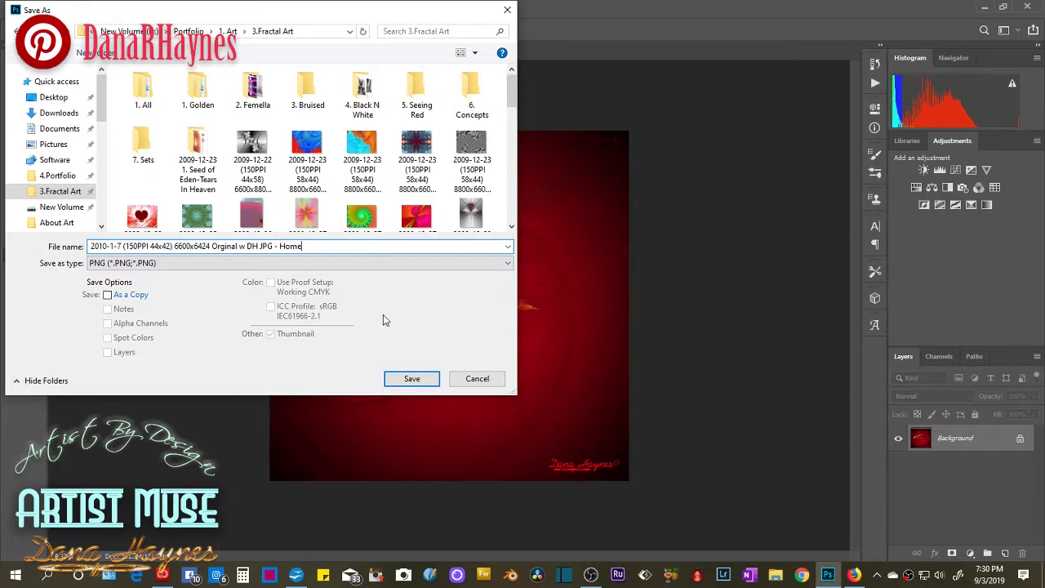
click(419, 383)
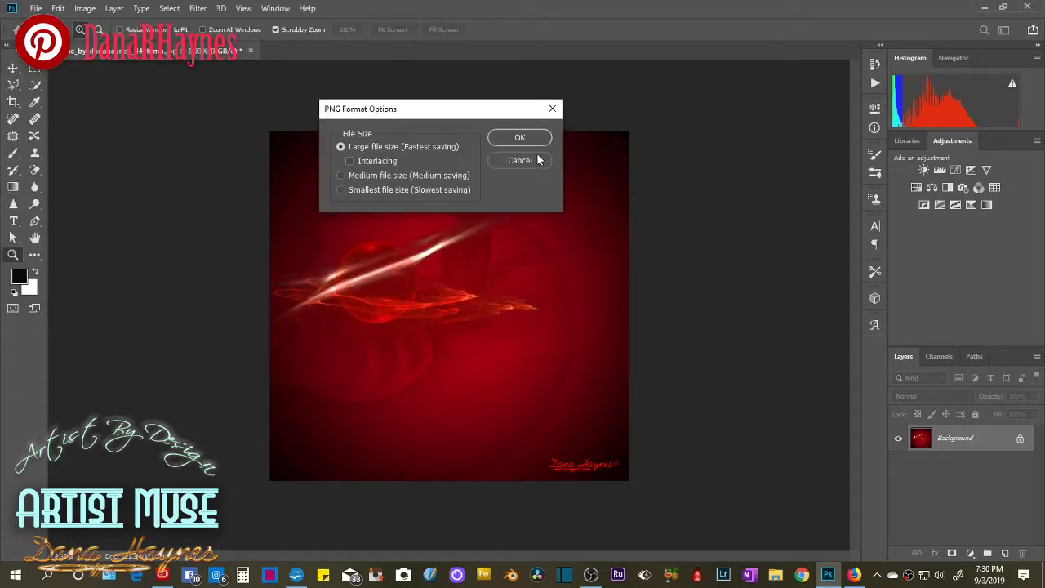
click(535, 138)
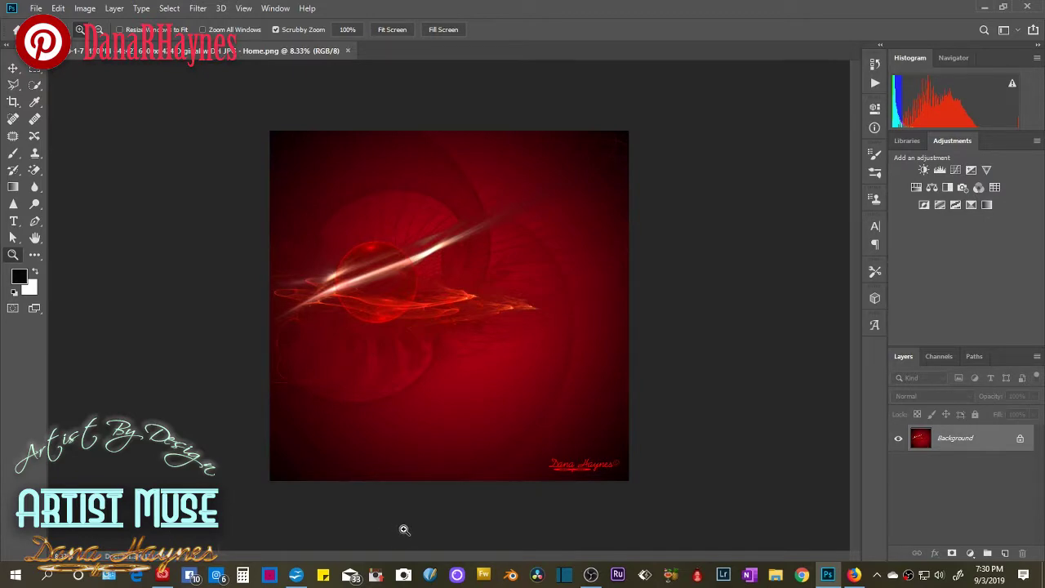
Edit the Home deviation to add a watermark.
click(853, 575)
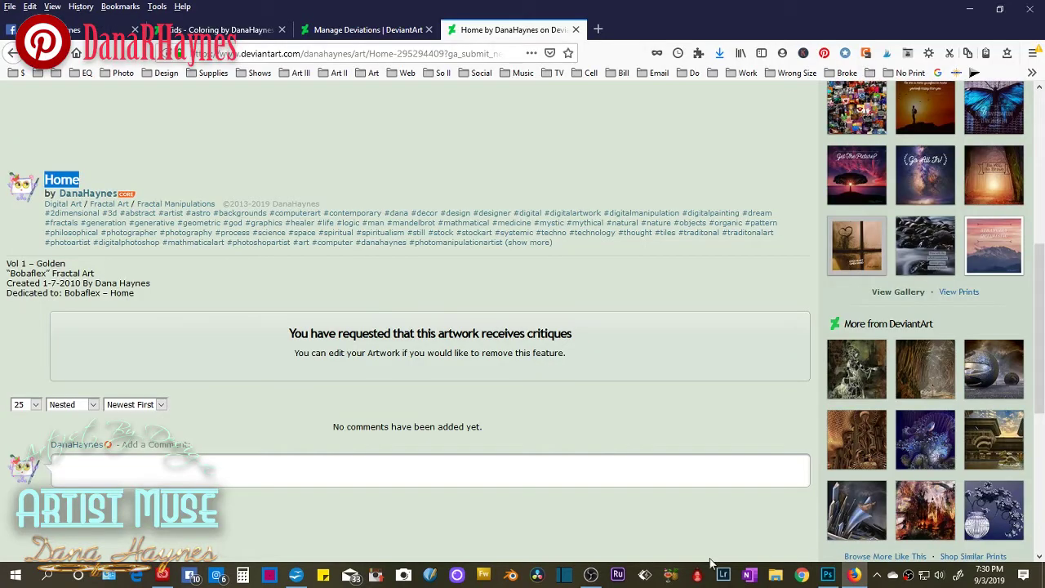
scroll(700, 422, up, 5)
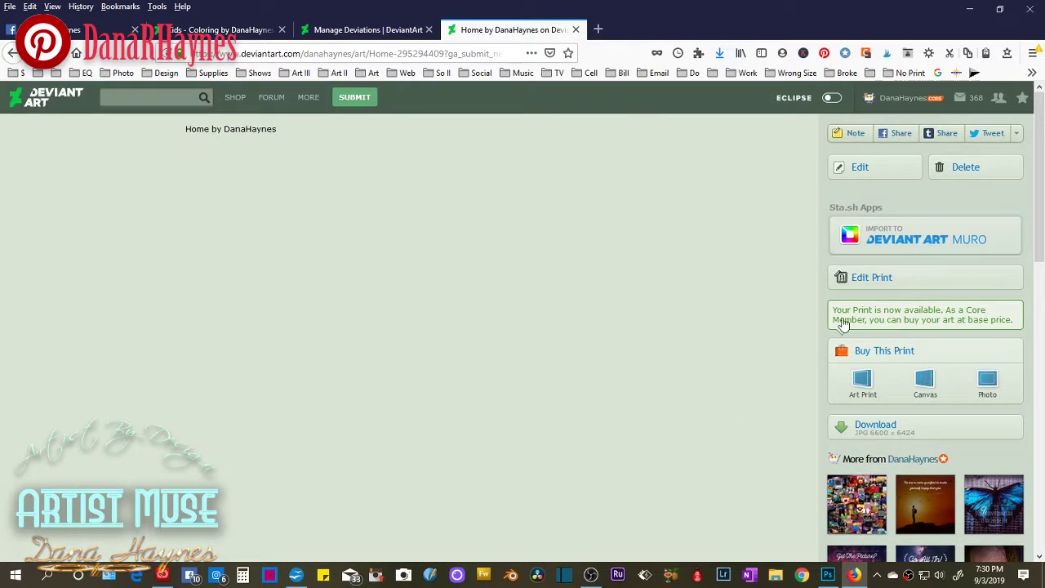
click(858, 168)
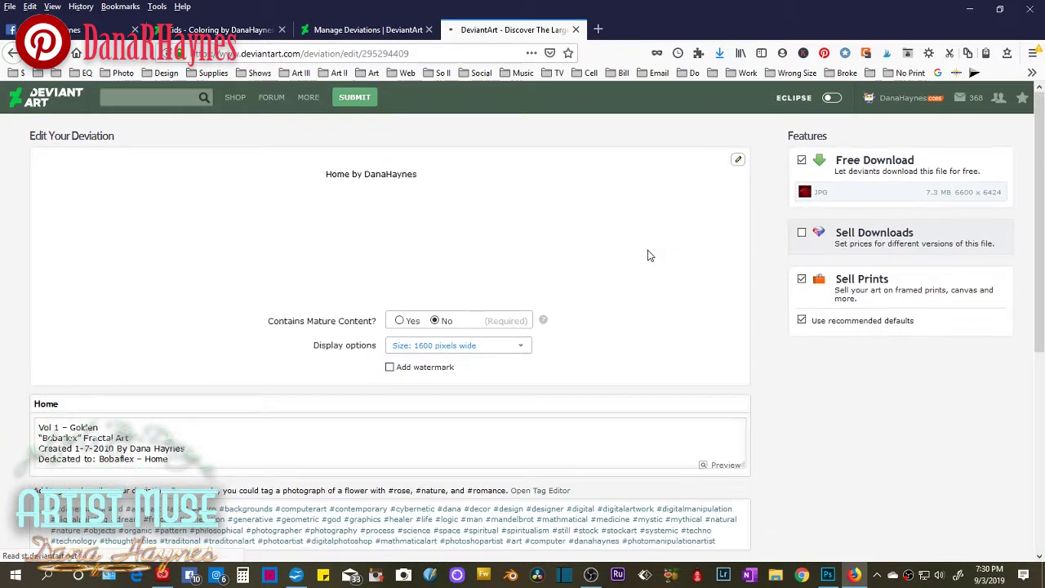
click(389, 367)
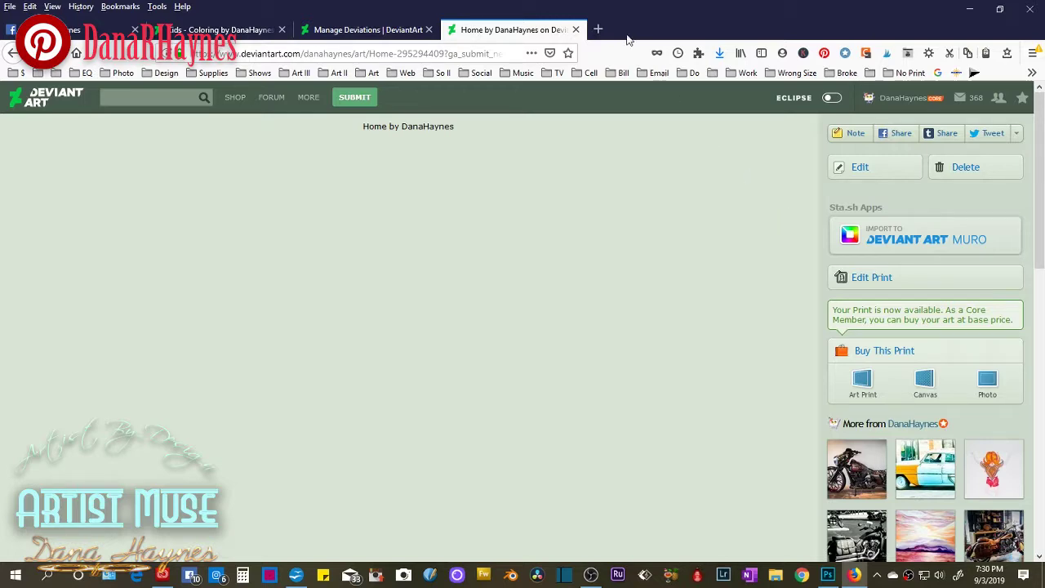
Reopen the Home deviation from Manage Deviations to confirm the watermark, then close it.
click(576, 29)
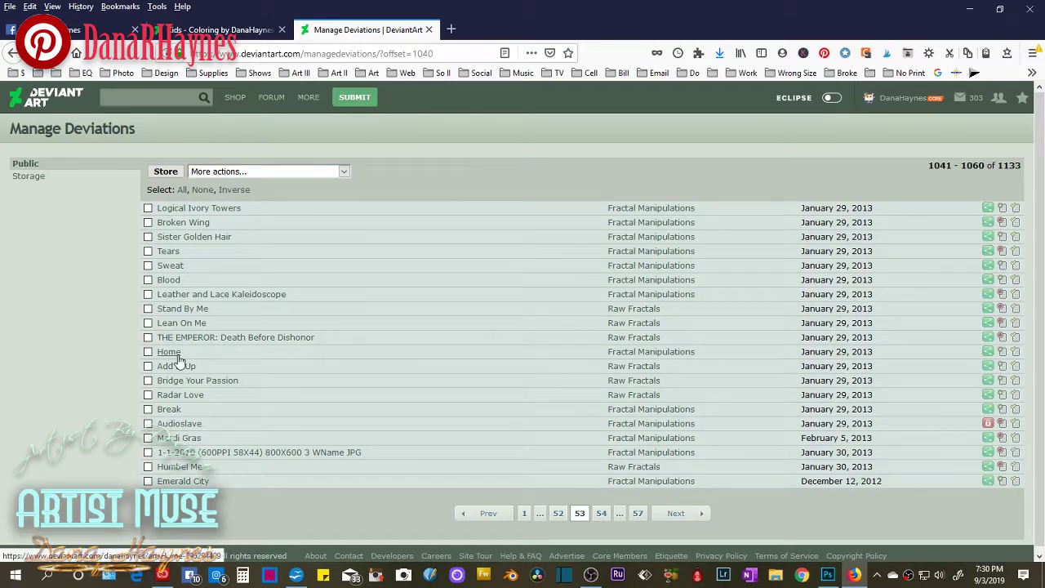
click(171, 353)
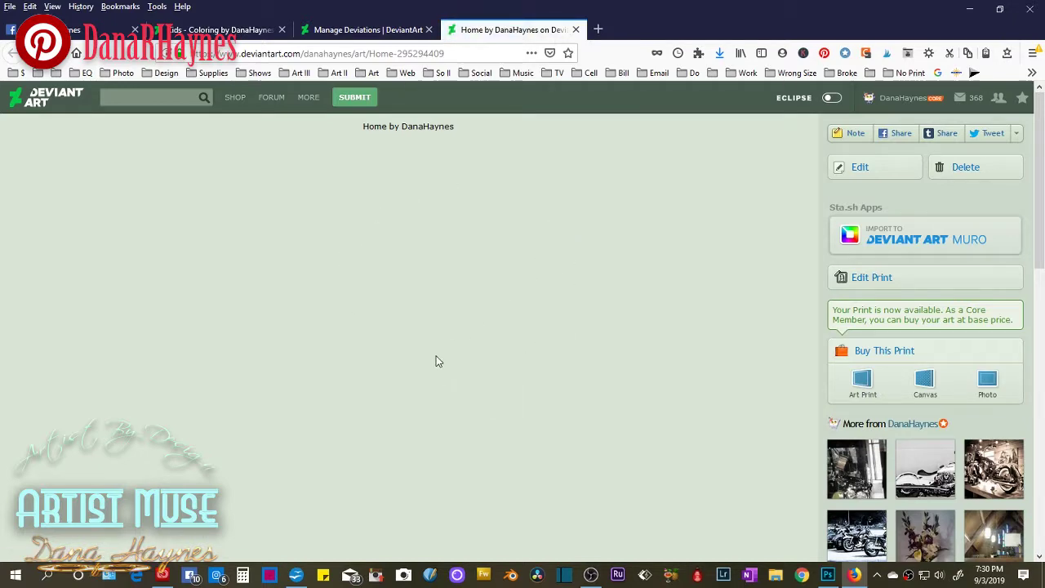
click(576, 30)
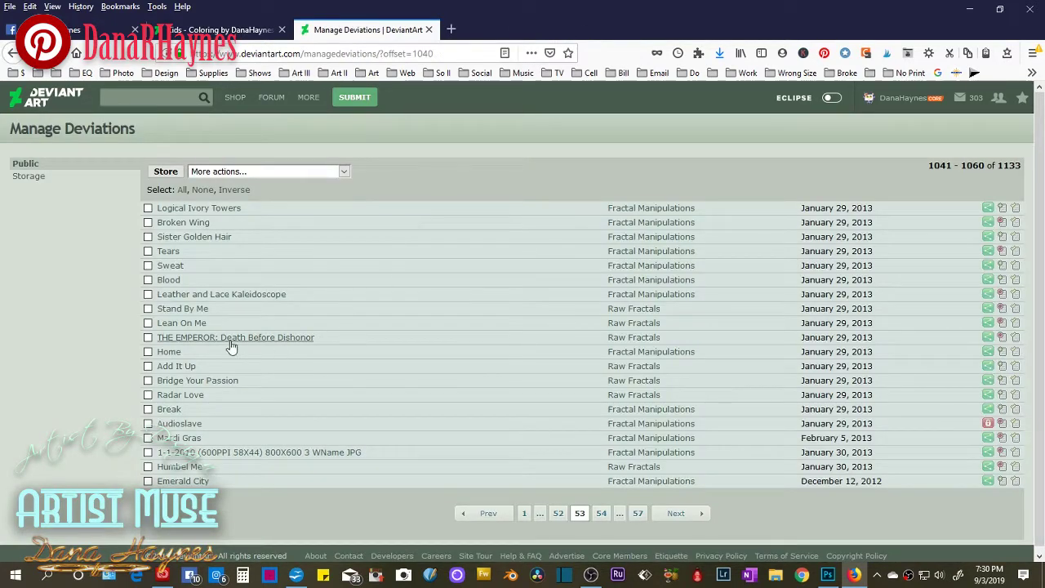
click(171, 353)
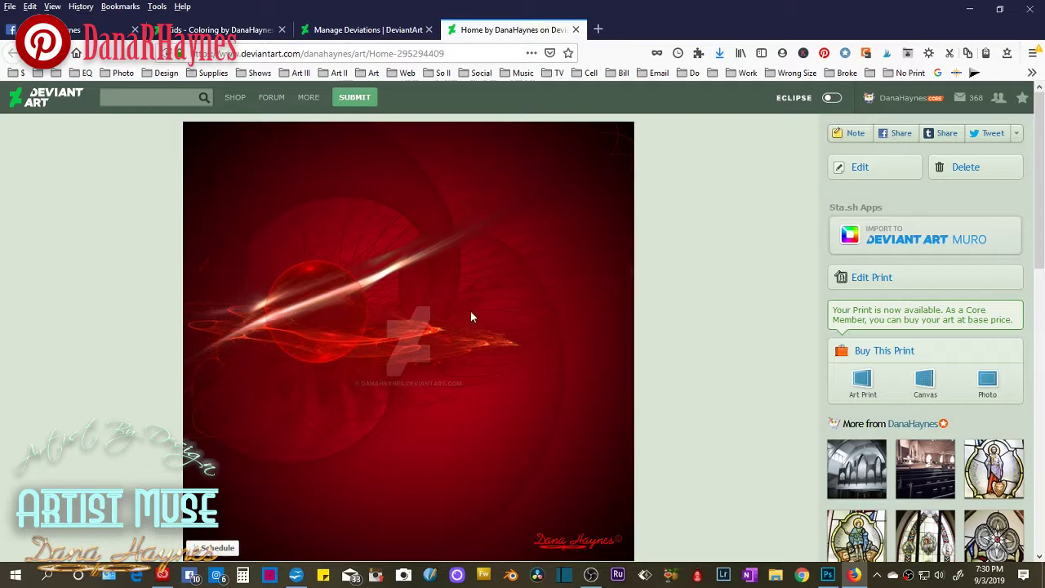
click(576, 30)
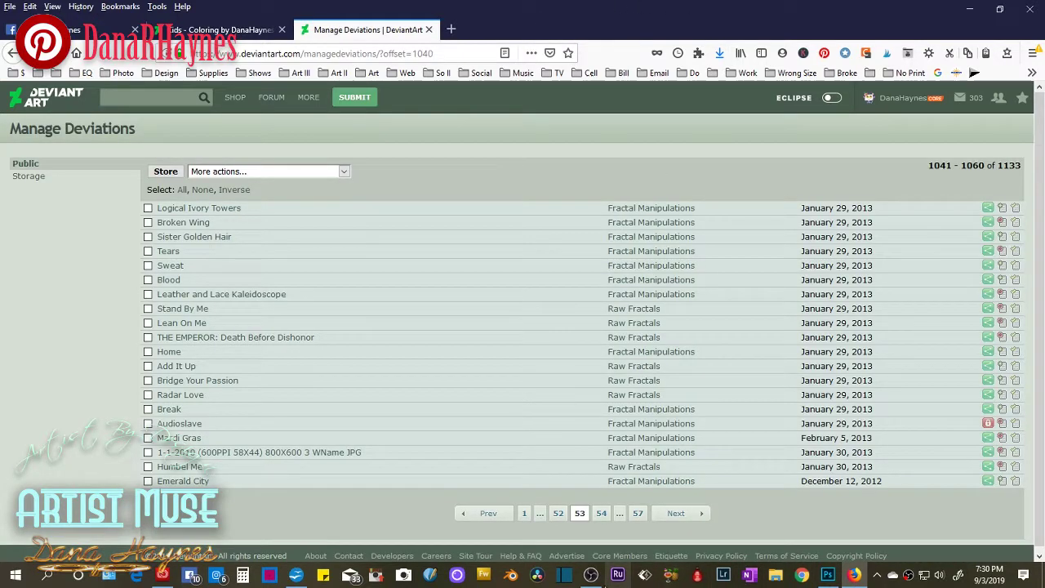
click(591, 575)
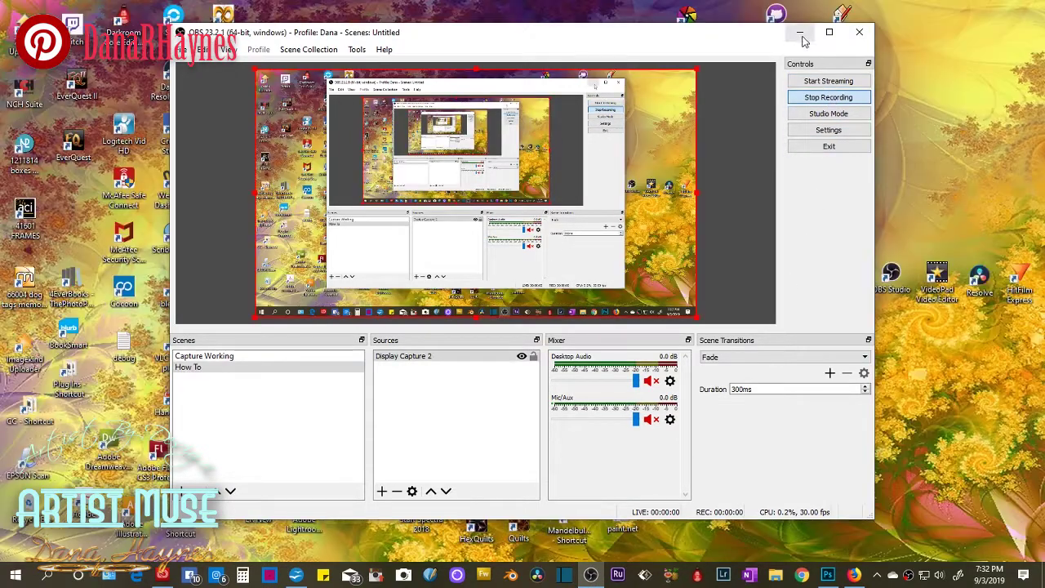
Minimize OBS and close the saved Home PNG in Photoshop.
click(801, 33)
click(828, 575)
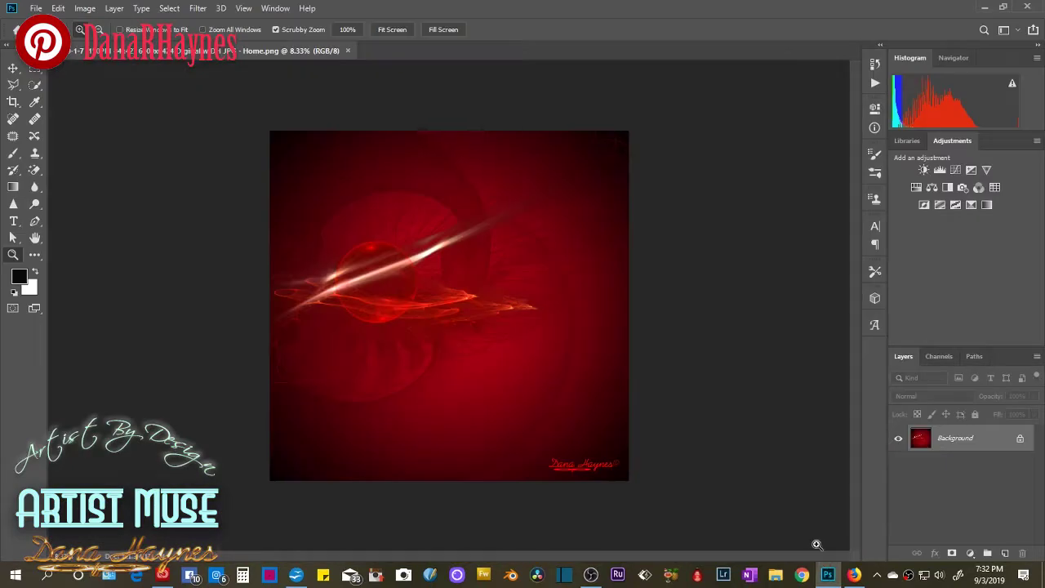
click(347, 51)
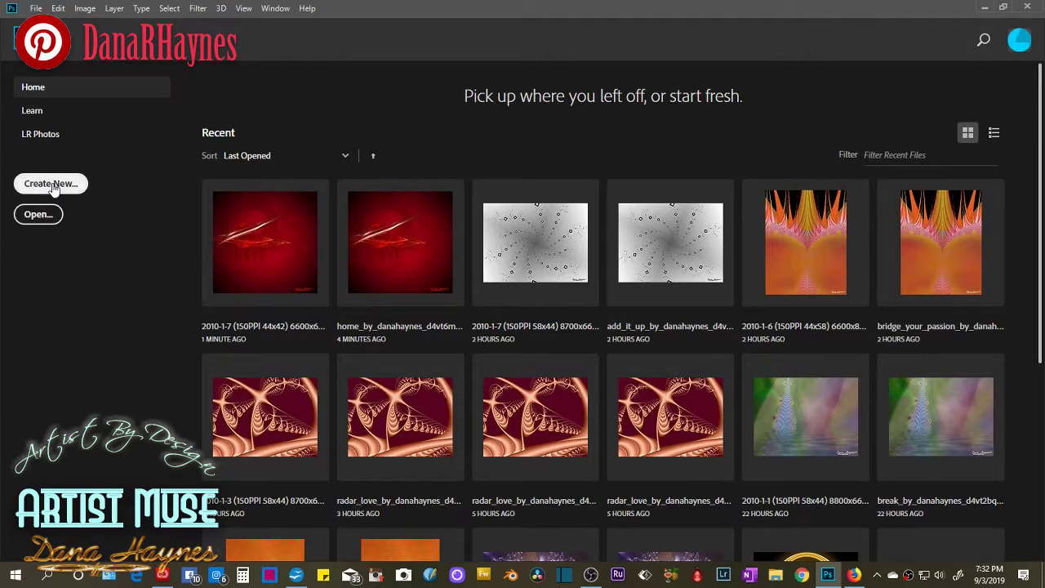
Create a 1280×720 transparent document and open its File Info metadata.
key(ctrl+n)
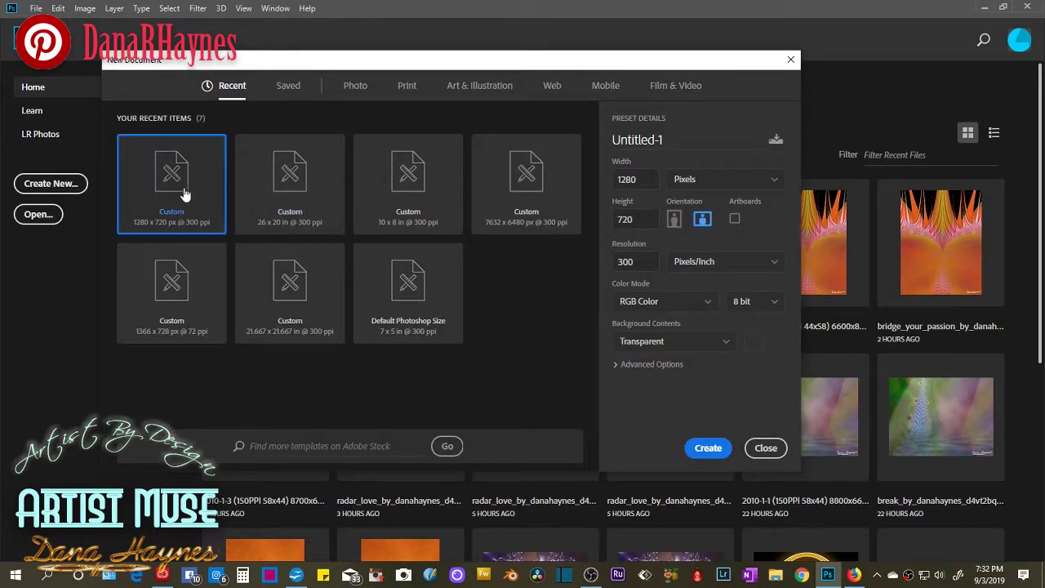
click(713, 452)
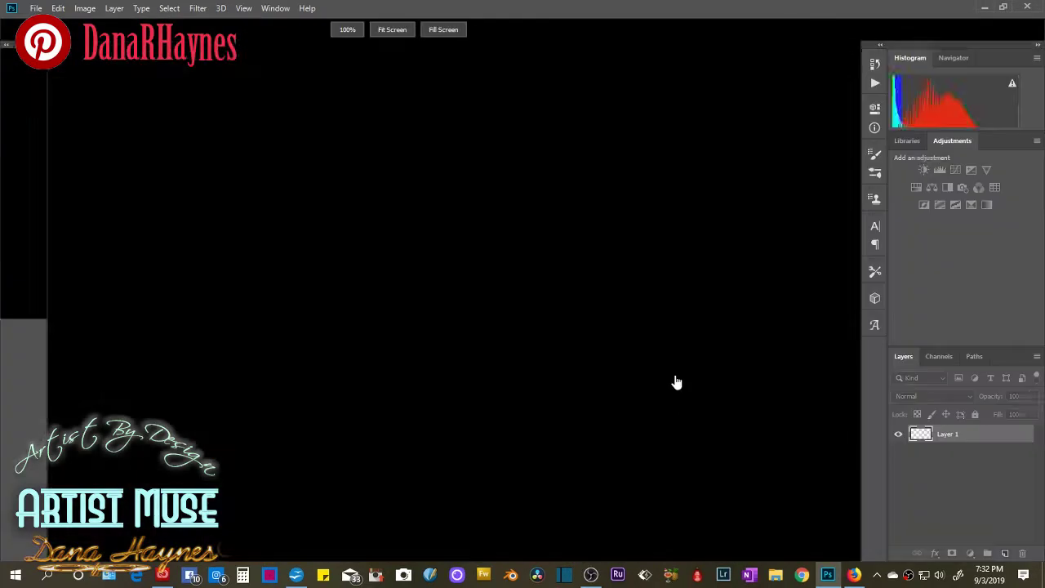
click(60, 10)
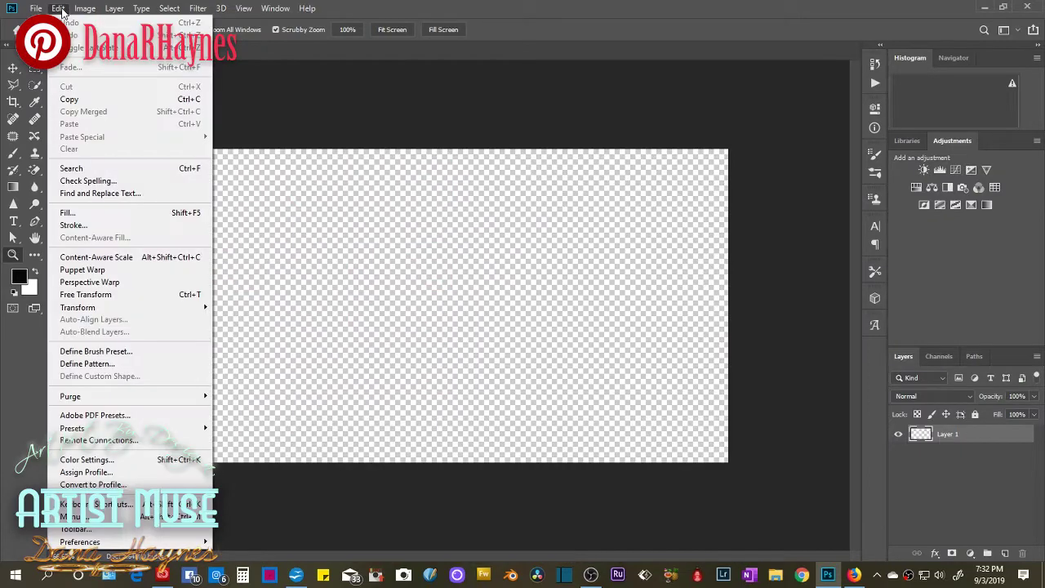
mouse_move(36, 8)
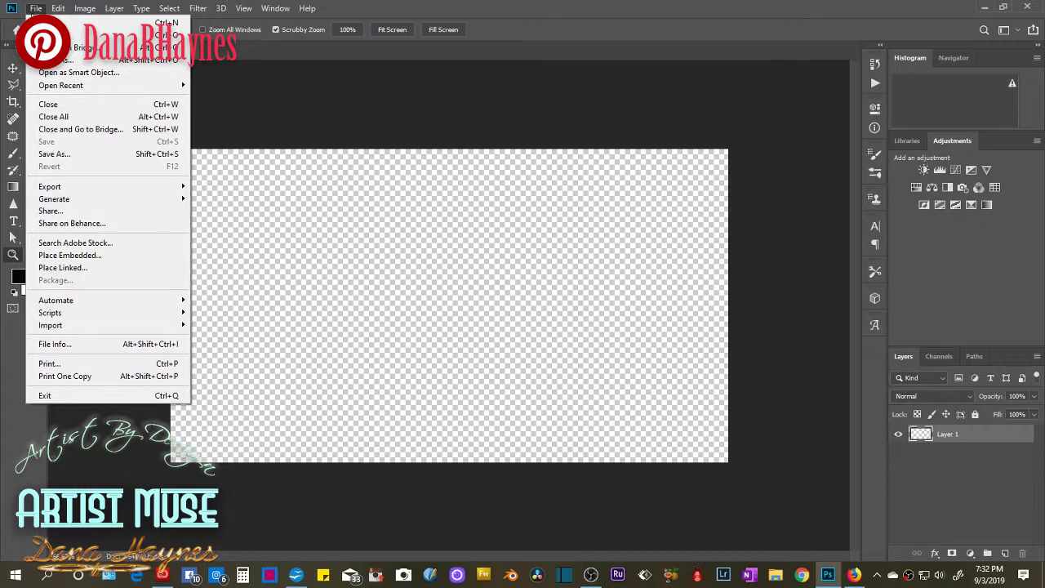
click(53, 343)
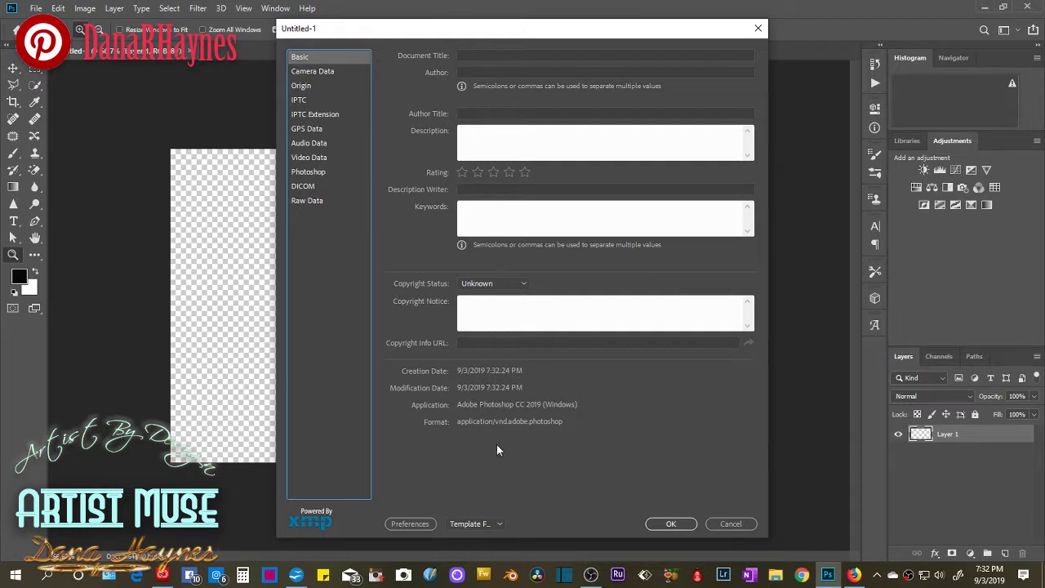
Enter document title Home, the author's name, and author title Artist.
click(486, 138)
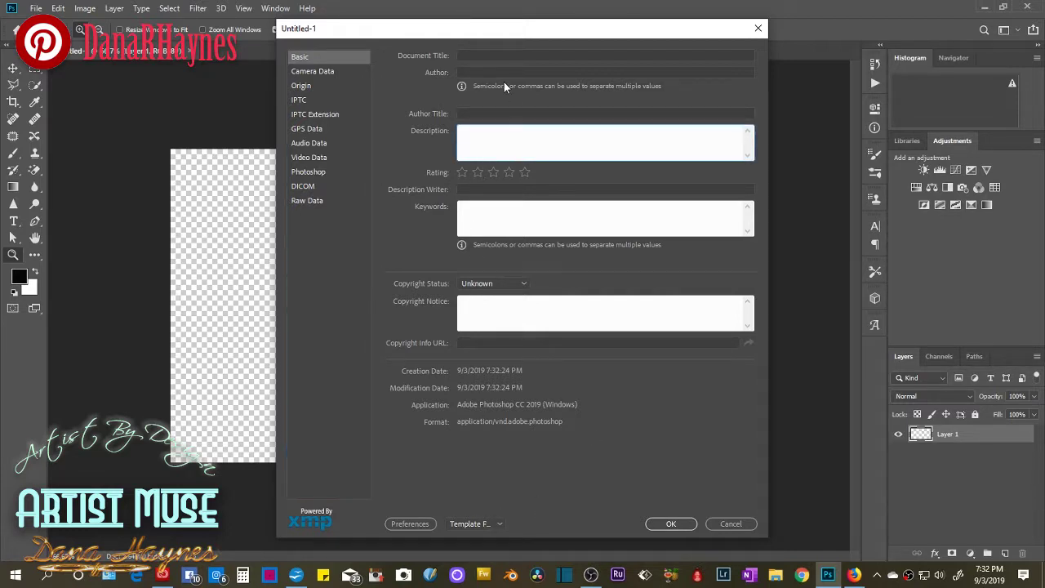
click(484, 55)
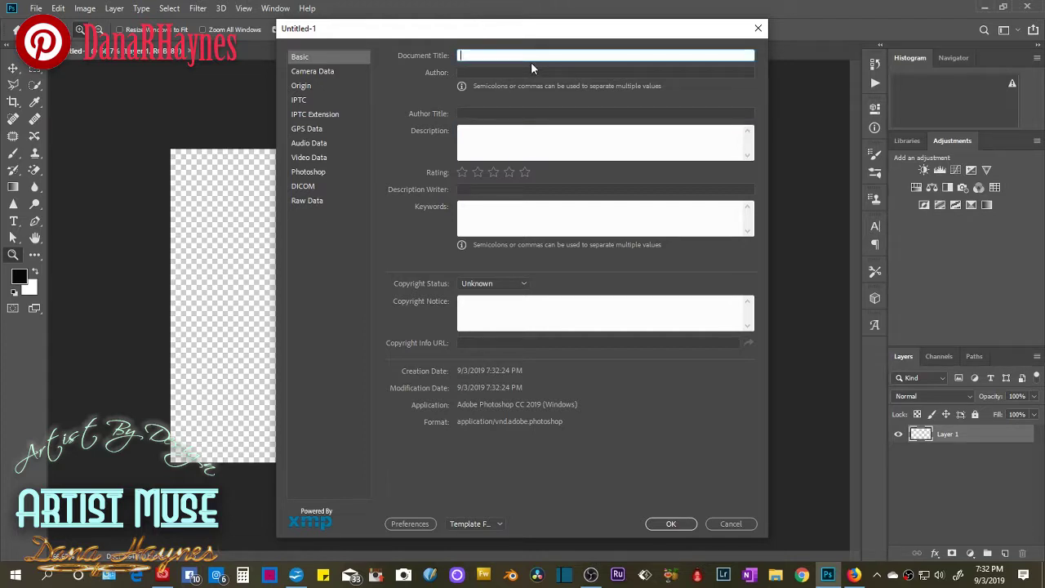
text(Home)
click(532, 71)
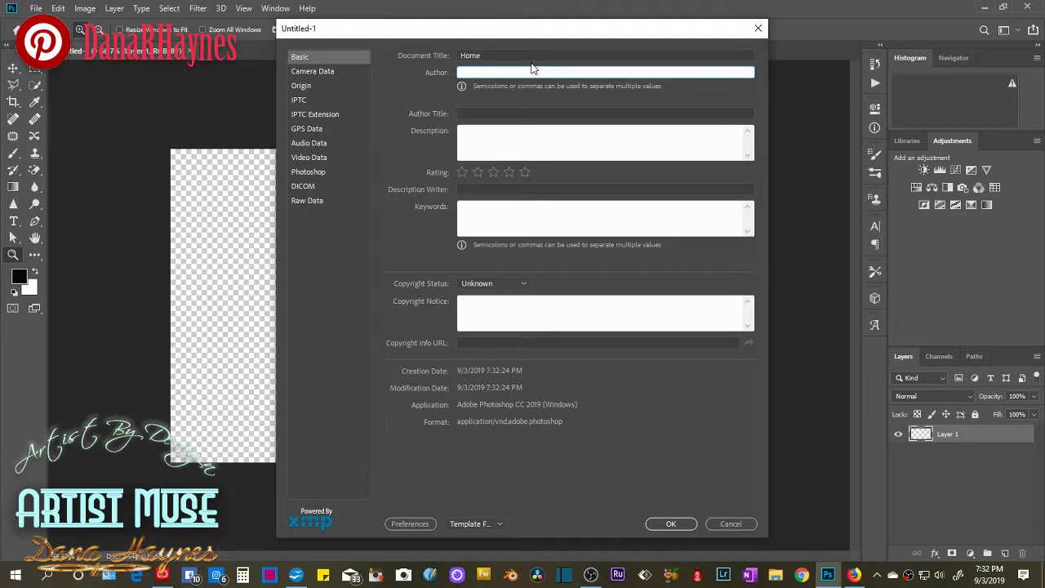
text(Dana Haynes)
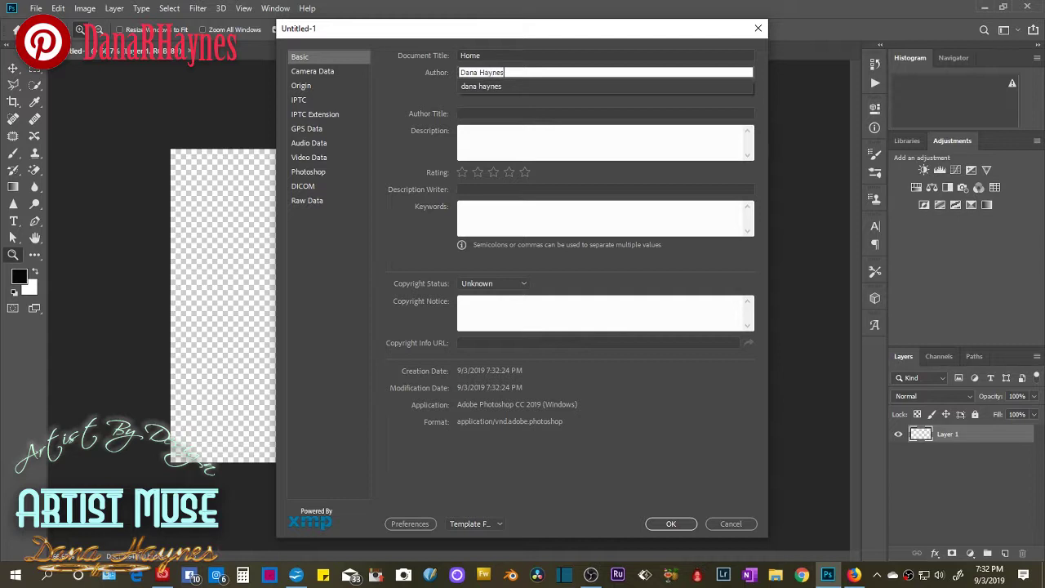
key(Tab)
text(Artist)
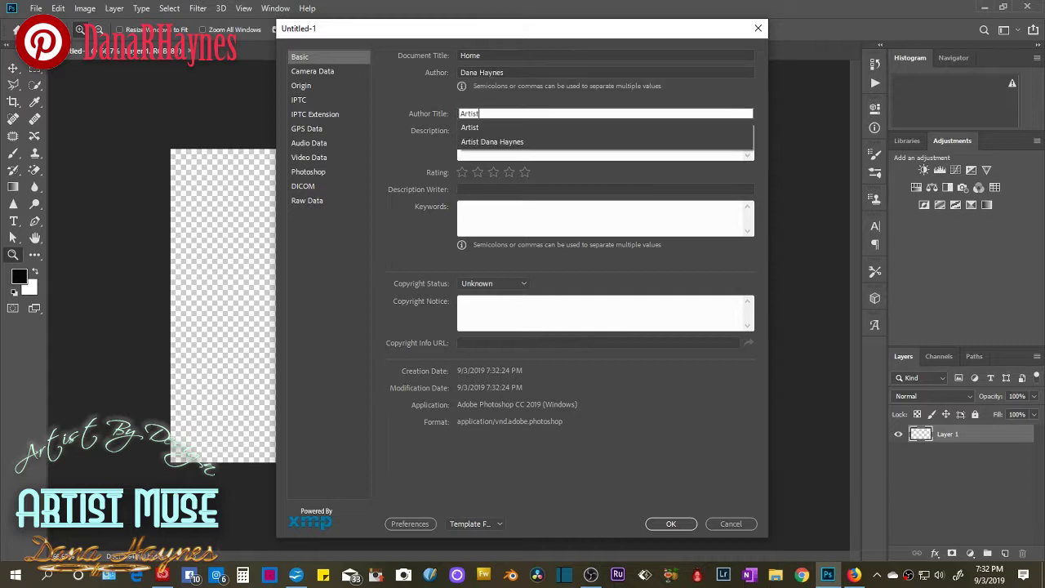
key(Tab)
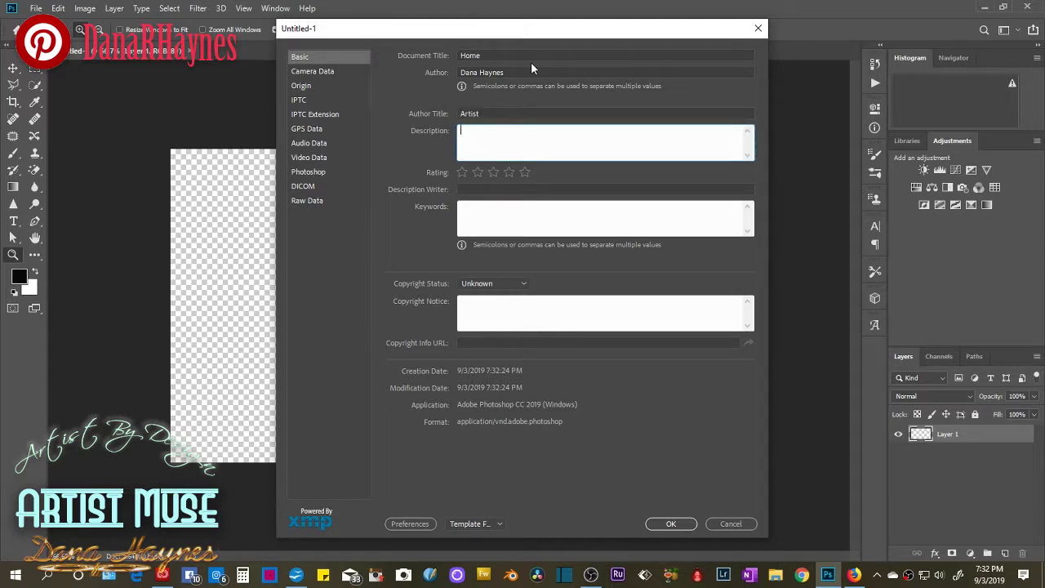
Add a search-engine description and the keywords artist, art, design.
text(alkdjfasldfkjasdlkfj)
drag(536, 131, 419, 133)
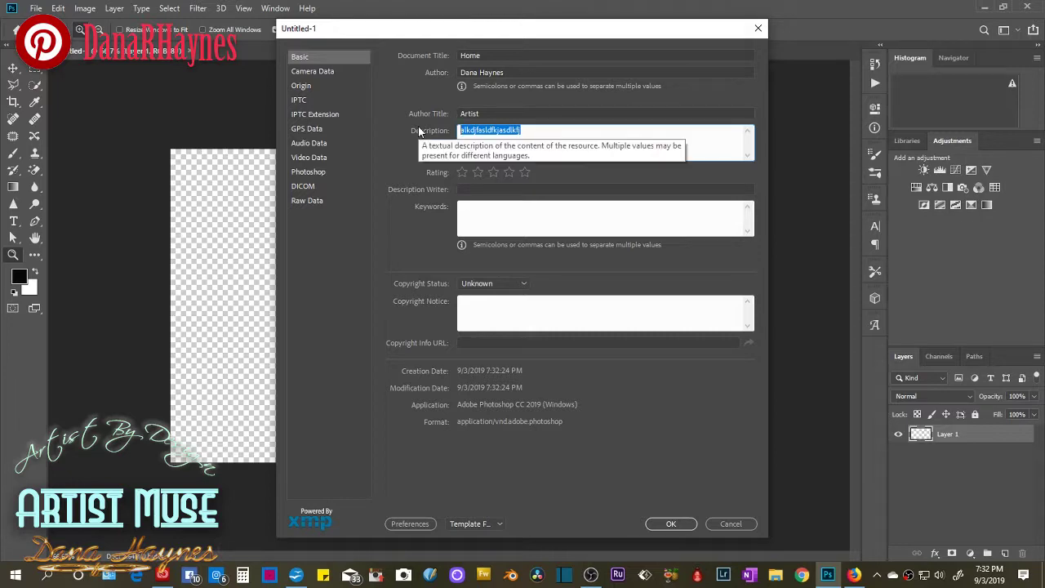
text(Here you wou)
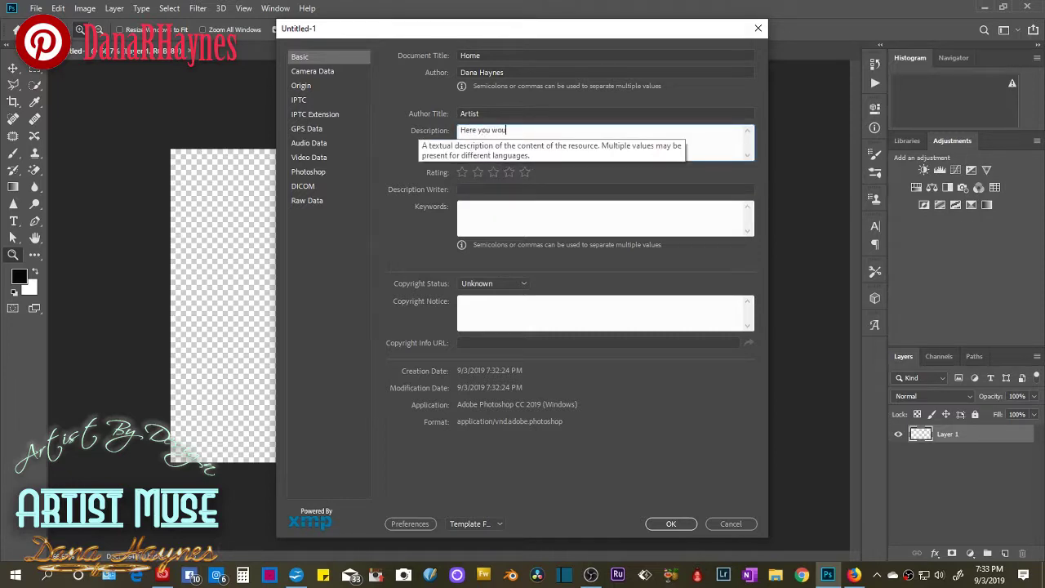
text(ld fill out what you would want search engines to pic)
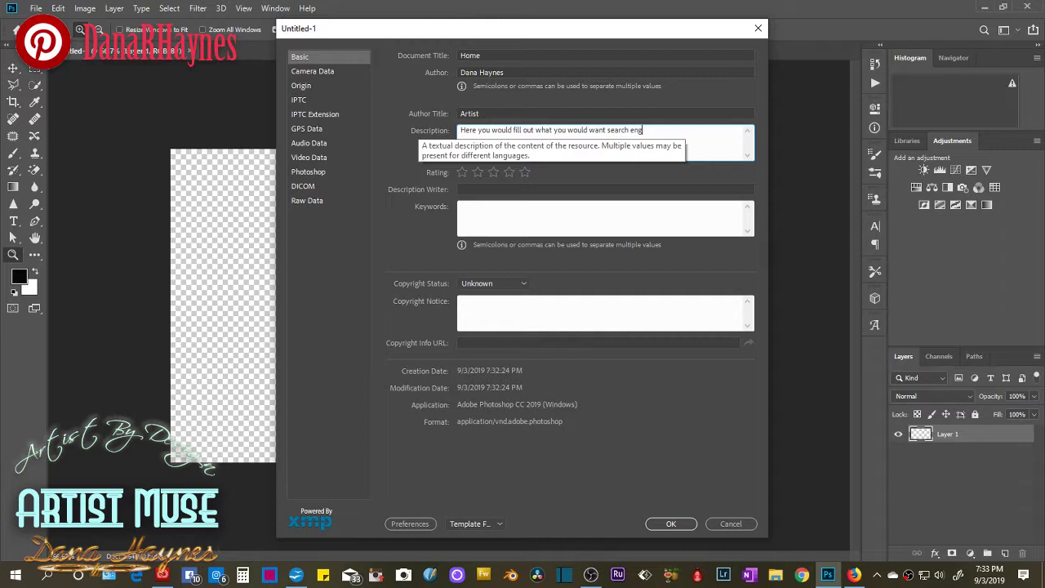
text(k up)
click(517, 211)
text(artist, art, )
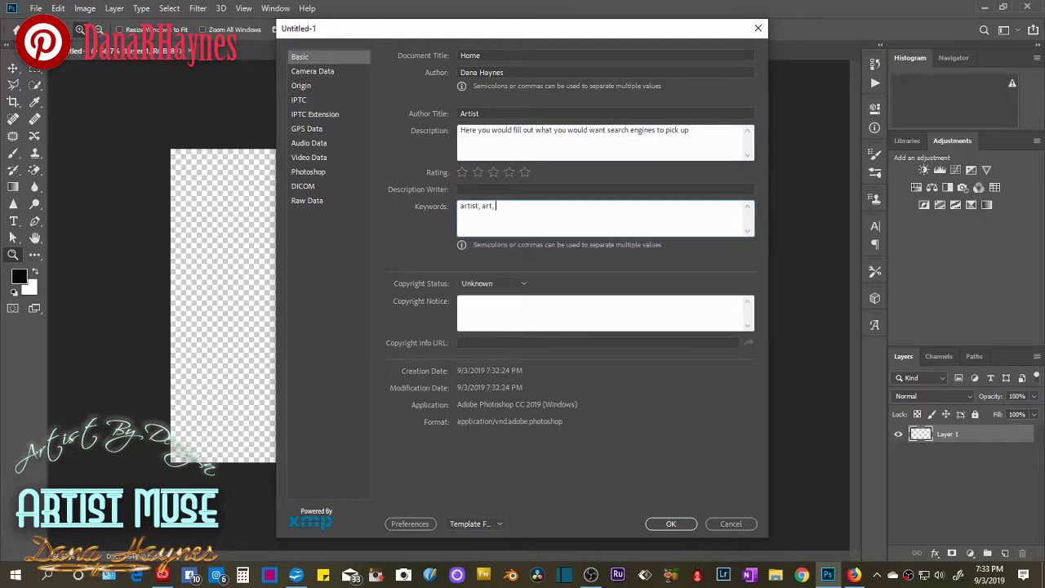
text(desi)
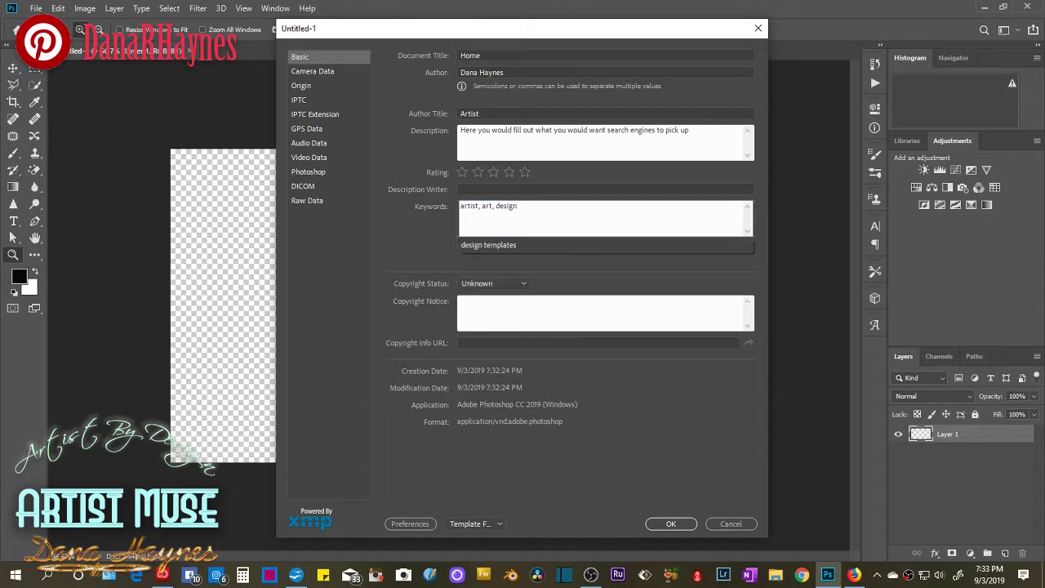
text(gn)
click(495, 205)
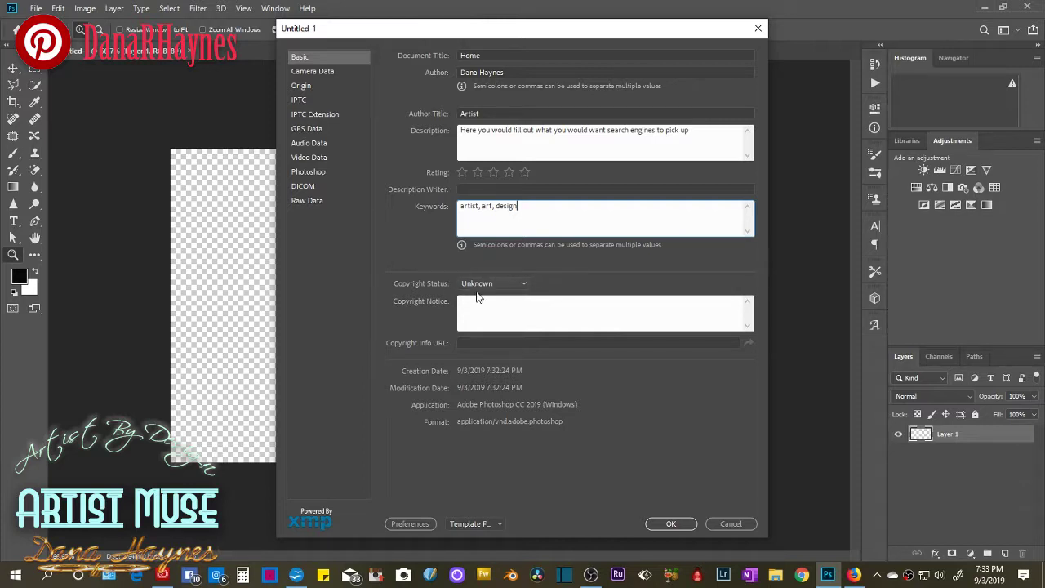
Set Copyright Status to Copyrighted and use the saved Artist By Design 1996–Present notice.
click(528, 284)
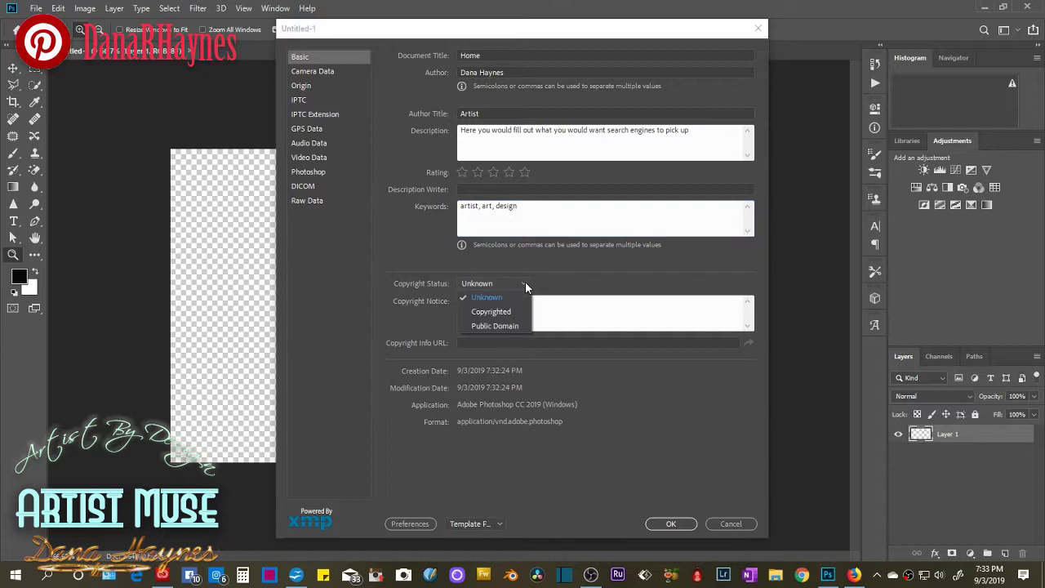
click(494, 312)
click(541, 302)
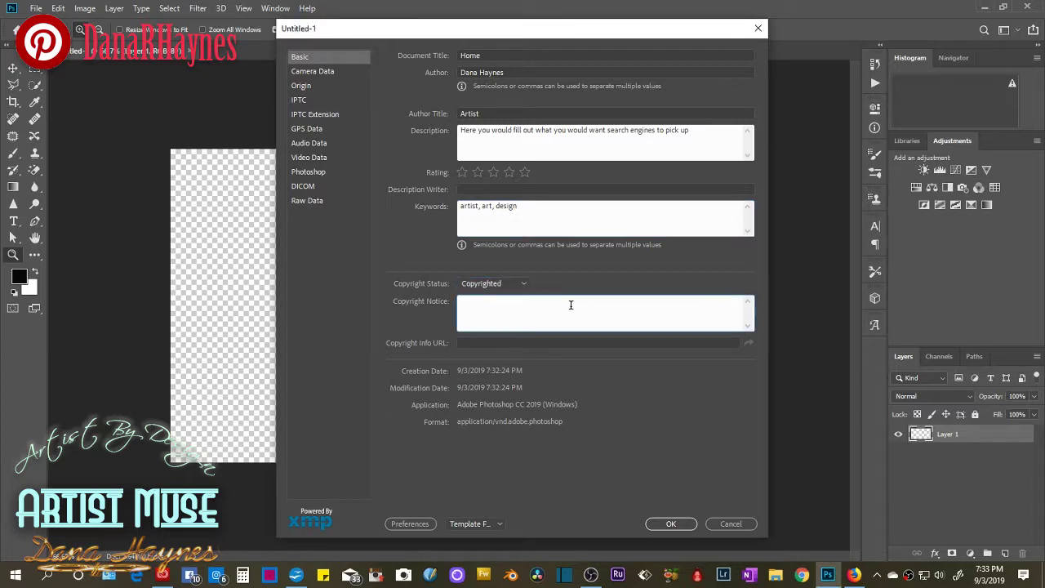
text(a)
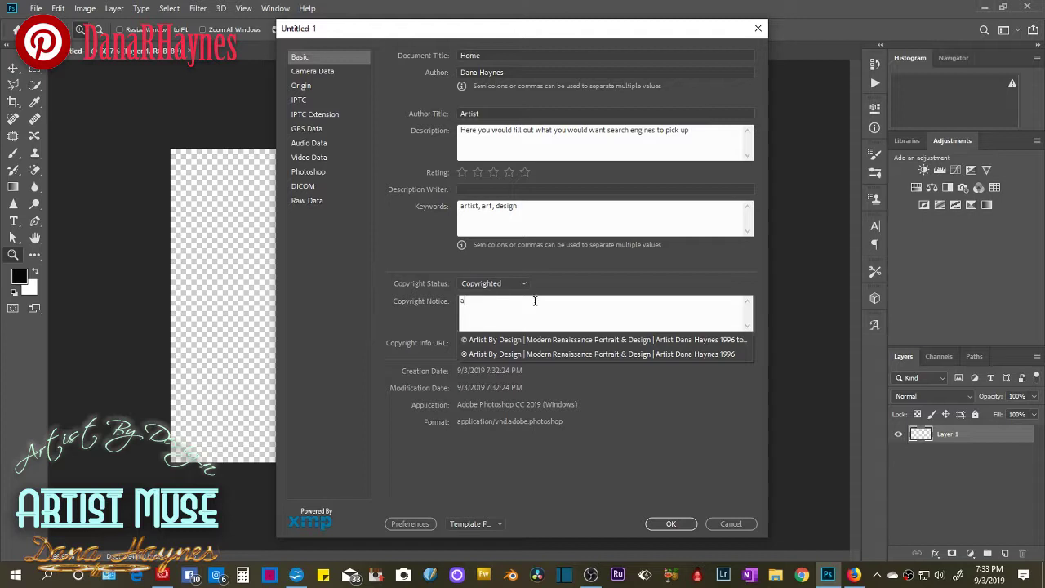
click(552, 341)
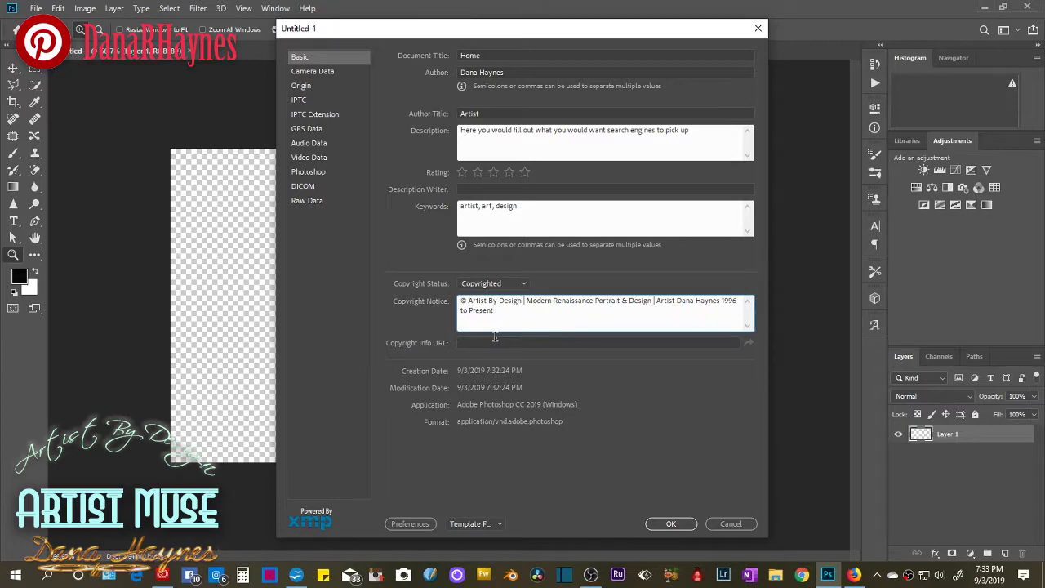
click(495, 341)
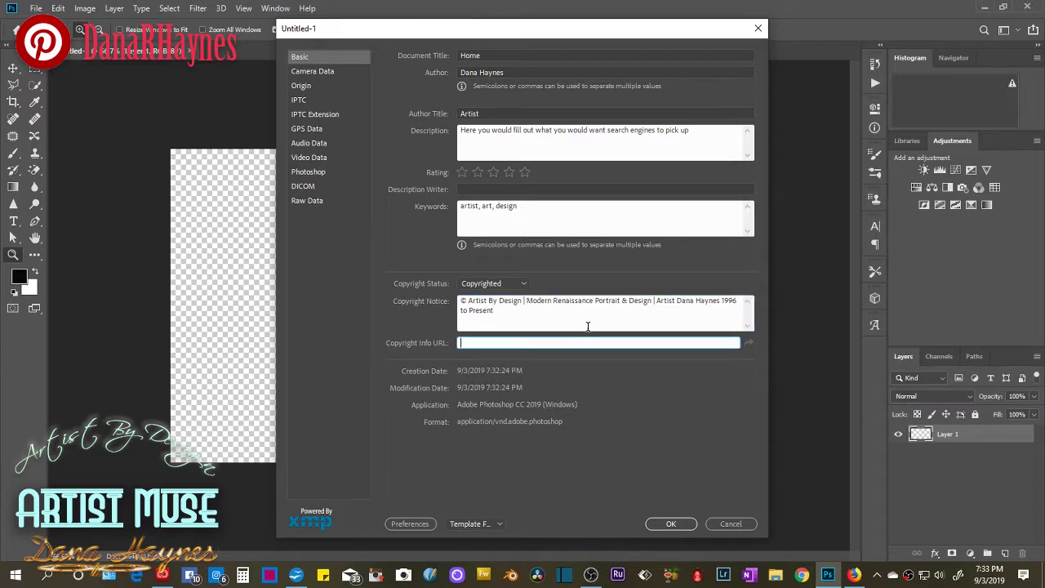
In Firefox, open the Weebly site's Studio > Copyright | Licensing page from the Art bookmarks.
click(853, 575)
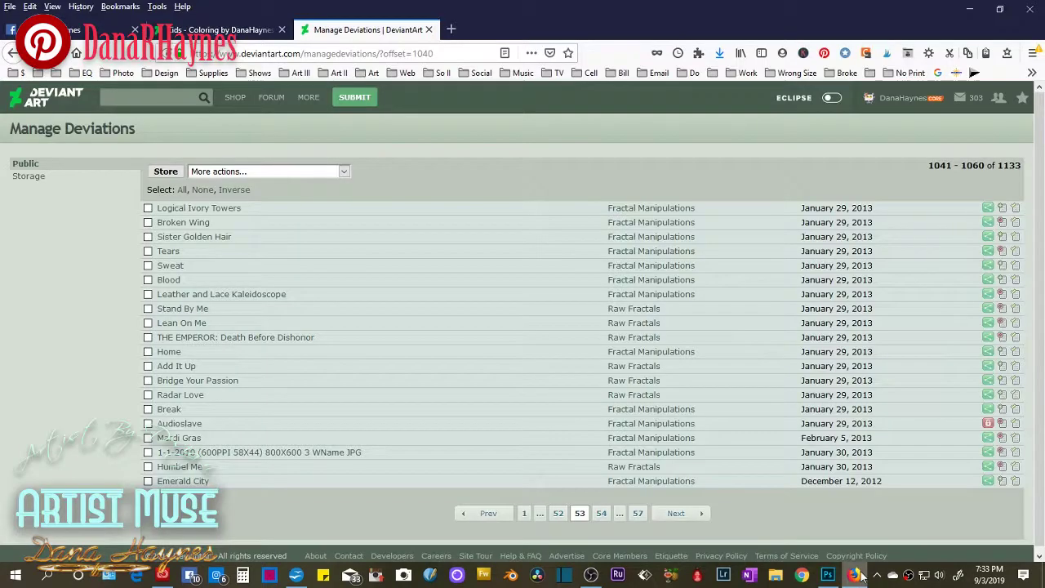
click(450, 30)
click(373, 73)
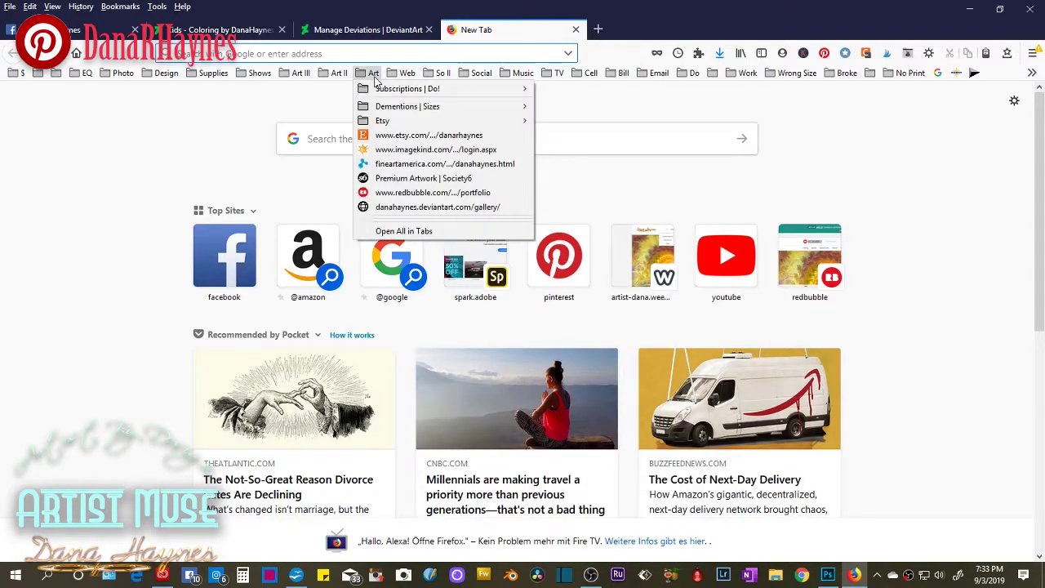
mouse_move(407, 75)
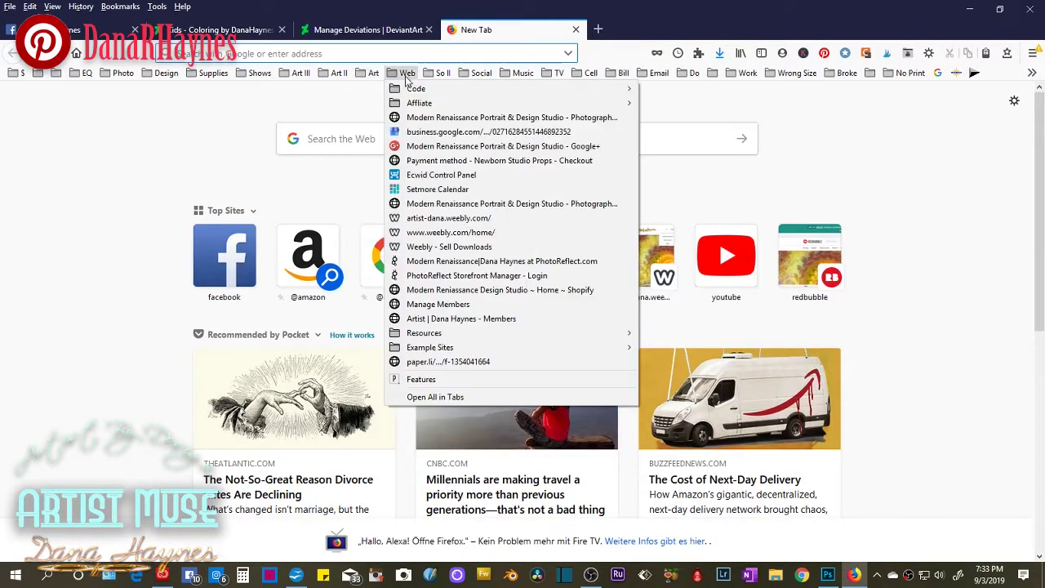
click(441, 218)
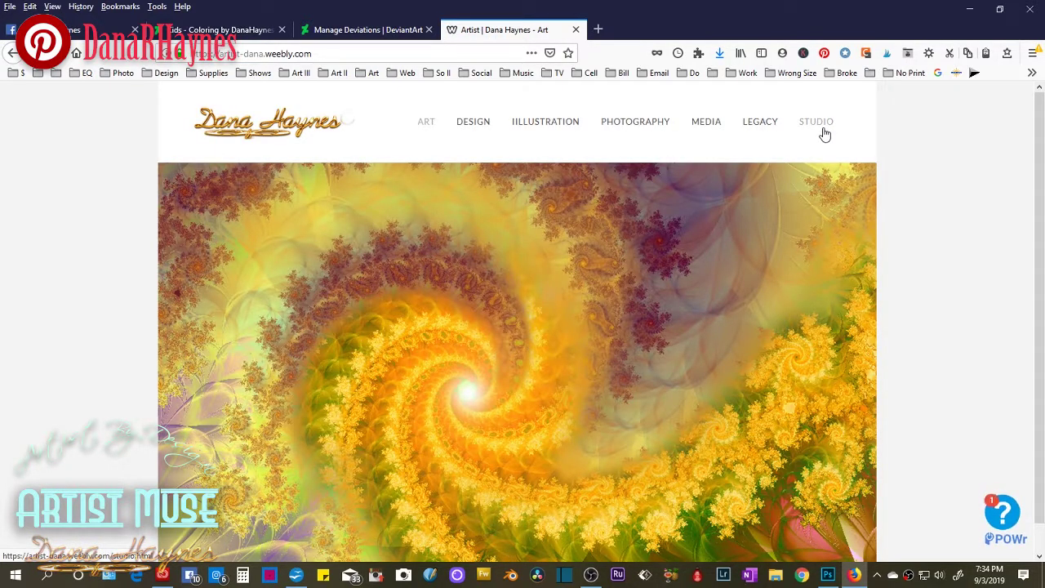
click(817, 122)
click(808, 335)
Copy that page's address into Photoshop's Copyright Info URL field.
click(392, 53)
key(ctrl+c)
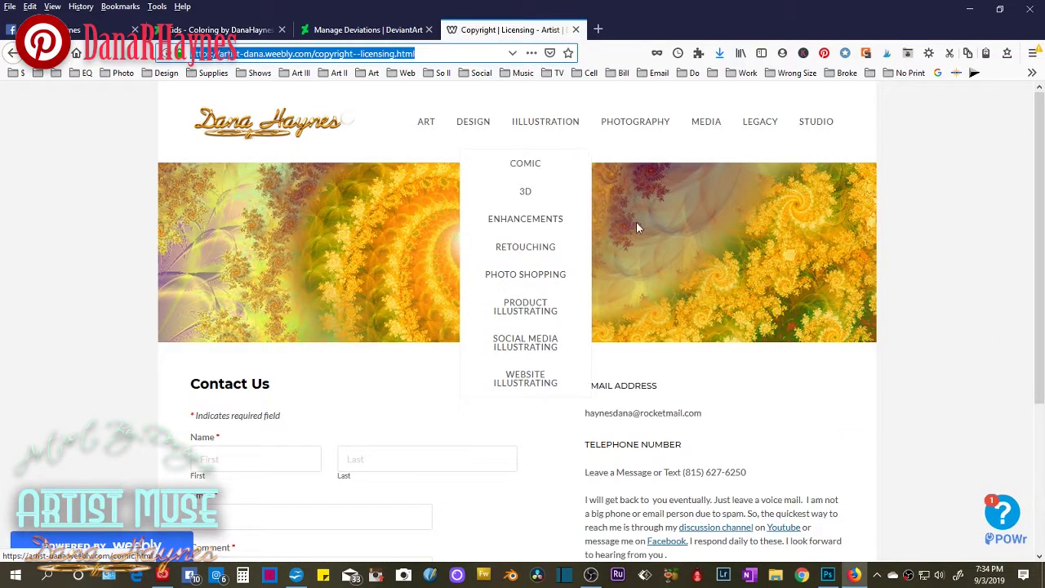
click(830, 576)
key(ctrl+v)
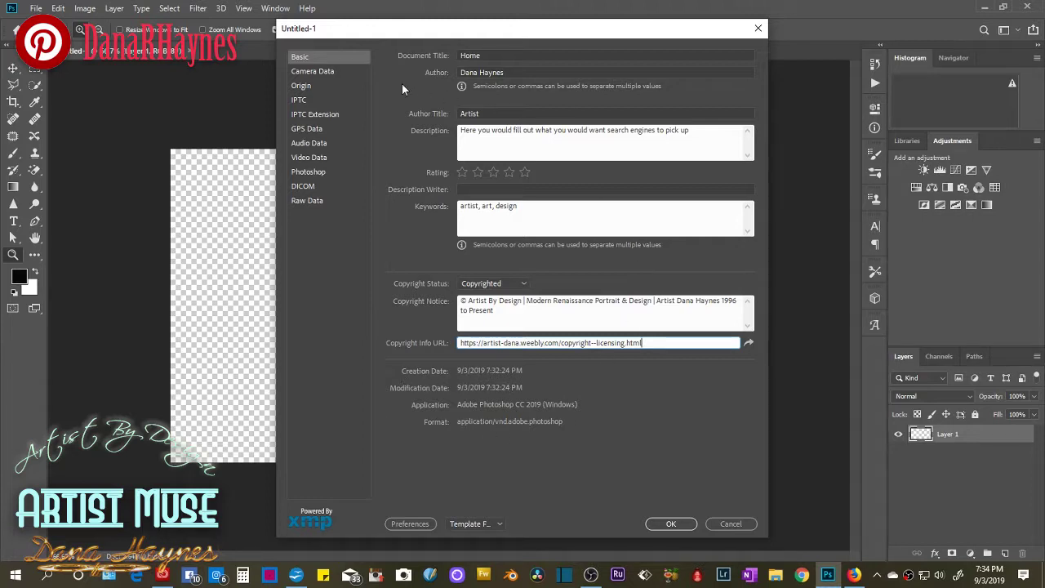
Move through Camera Data to the Origin category and begin a 2019 Date Created.
click(317, 71)
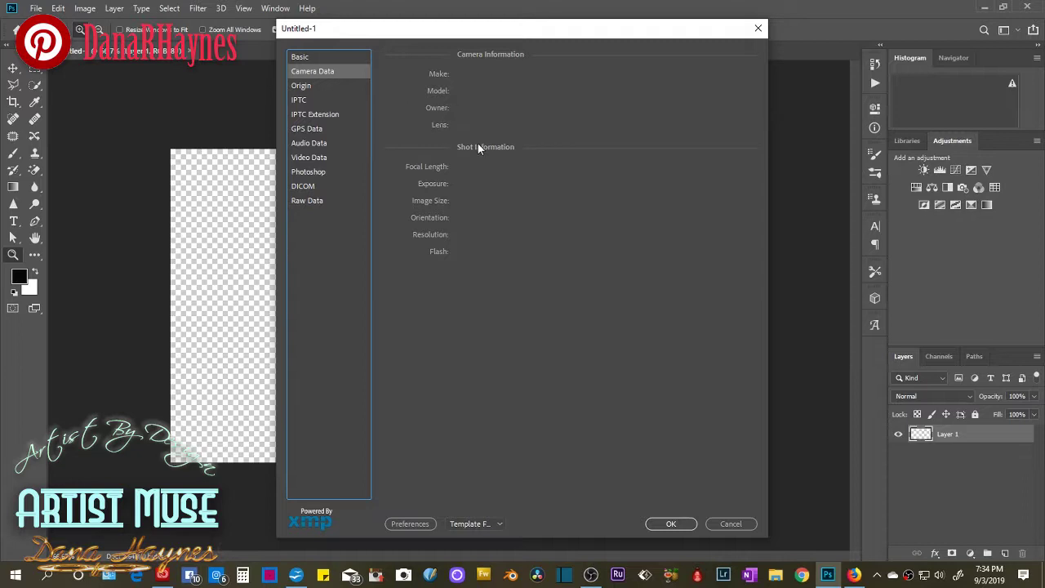
click(312, 86)
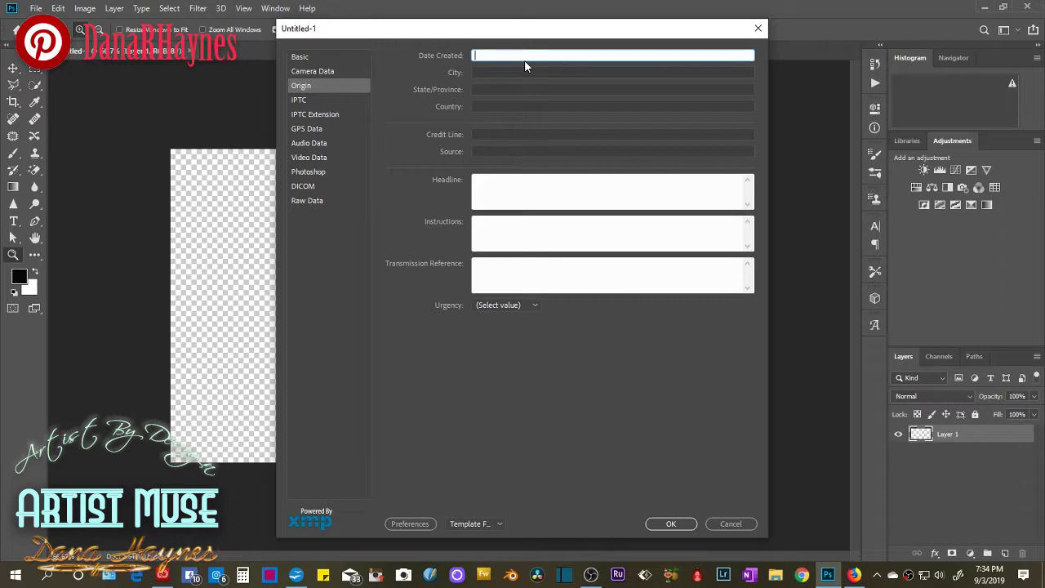
text(2019-01)
key(BackSpace)
Complete the creation date and set the location to Loves Park, IL, USA.
text(7-1)
click(503, 72)
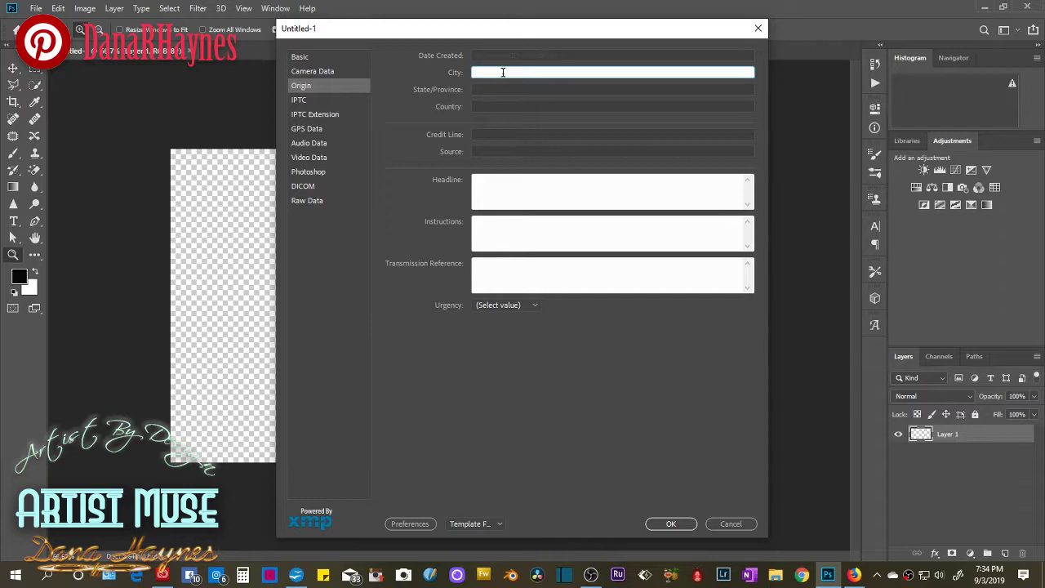
text(Lov)
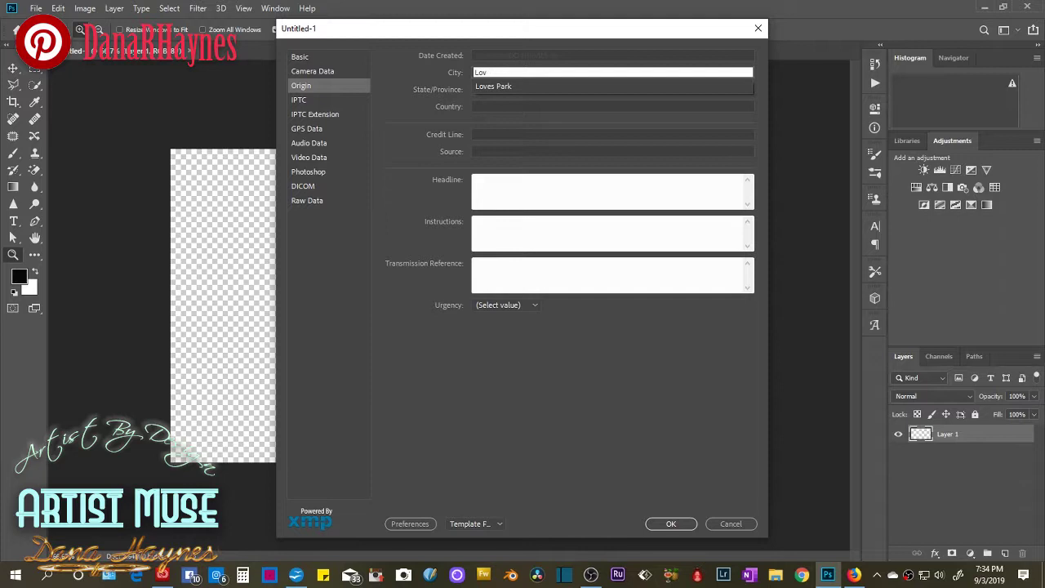
click(507, 87)
click(504, 89)
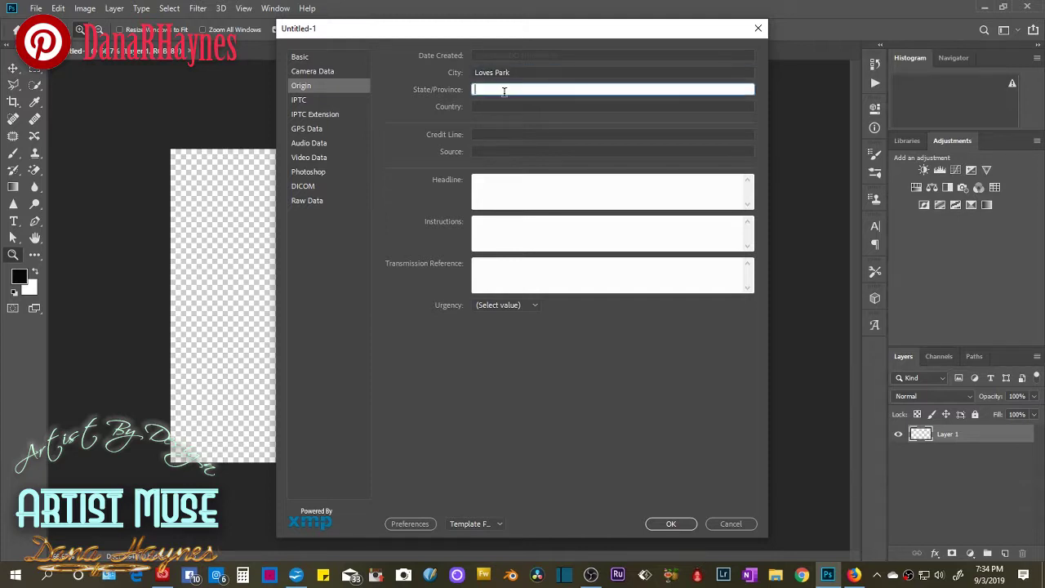
text(IL)
key(Tab)
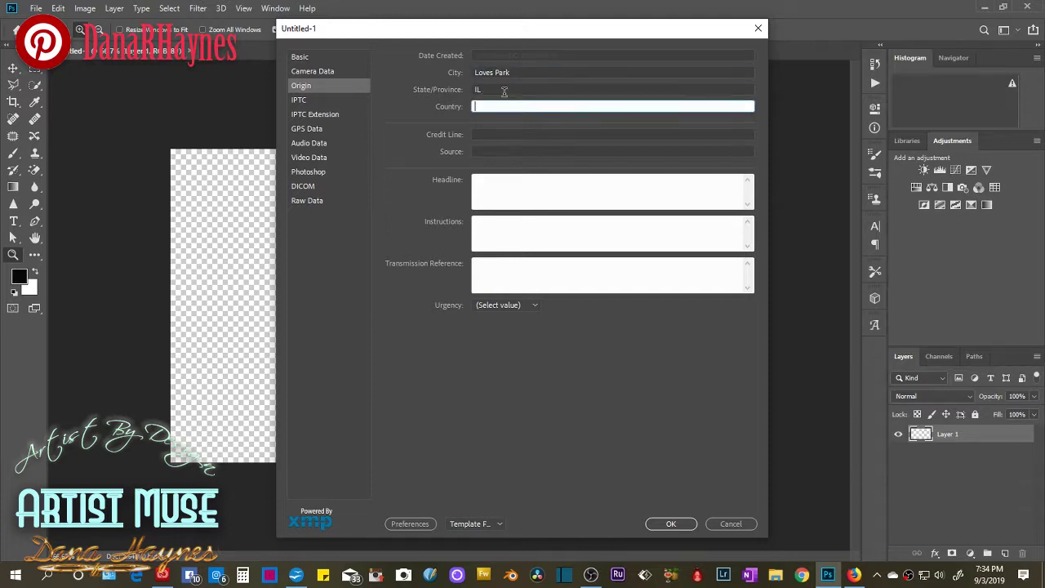
text(USA)
Fill in the credit line with the creator's name and set the headline to Home.
key(Tab)
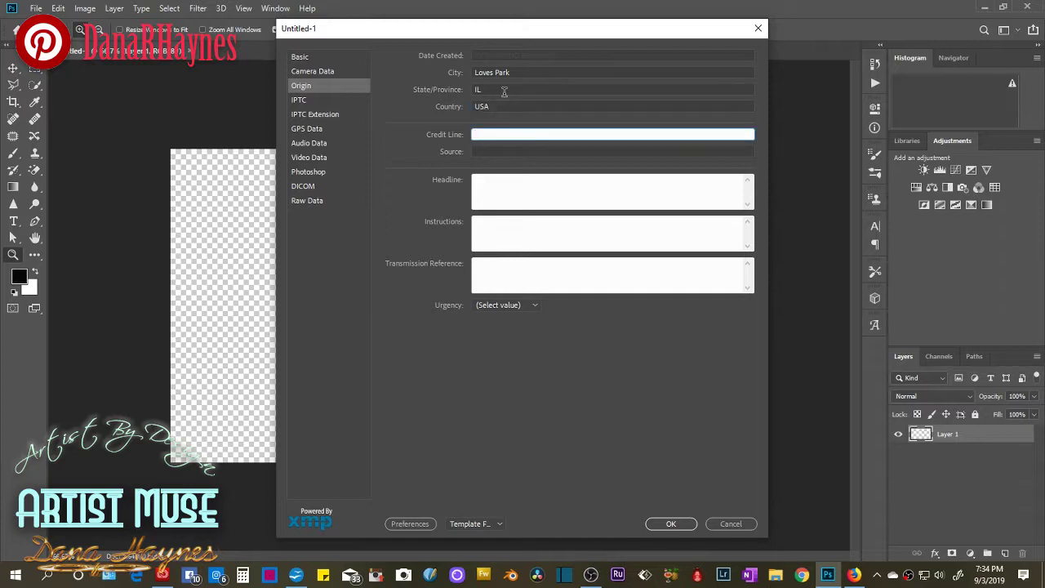
text(Dana Haynes)
key(Tab)
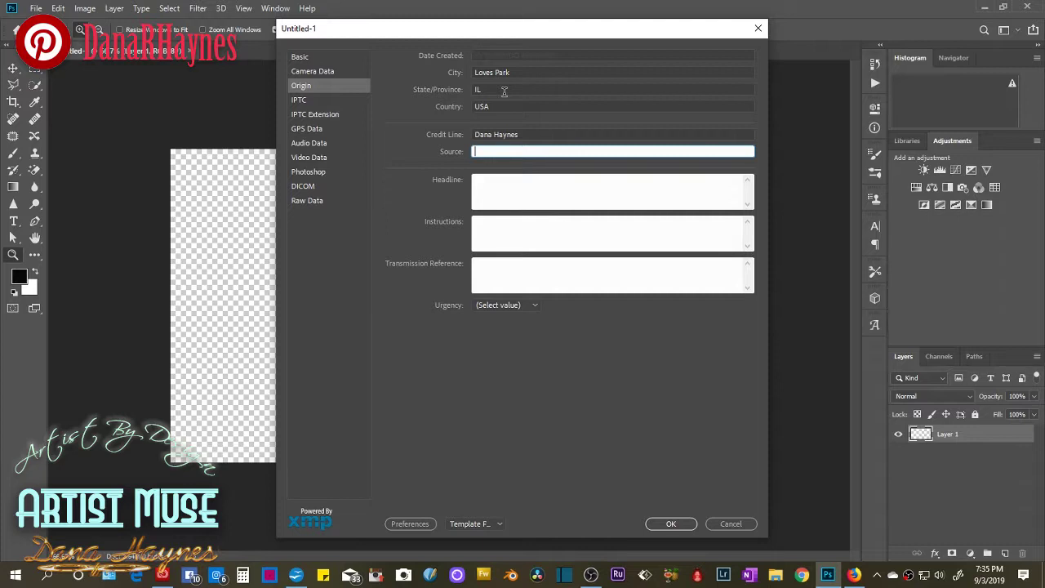
key(Tab)
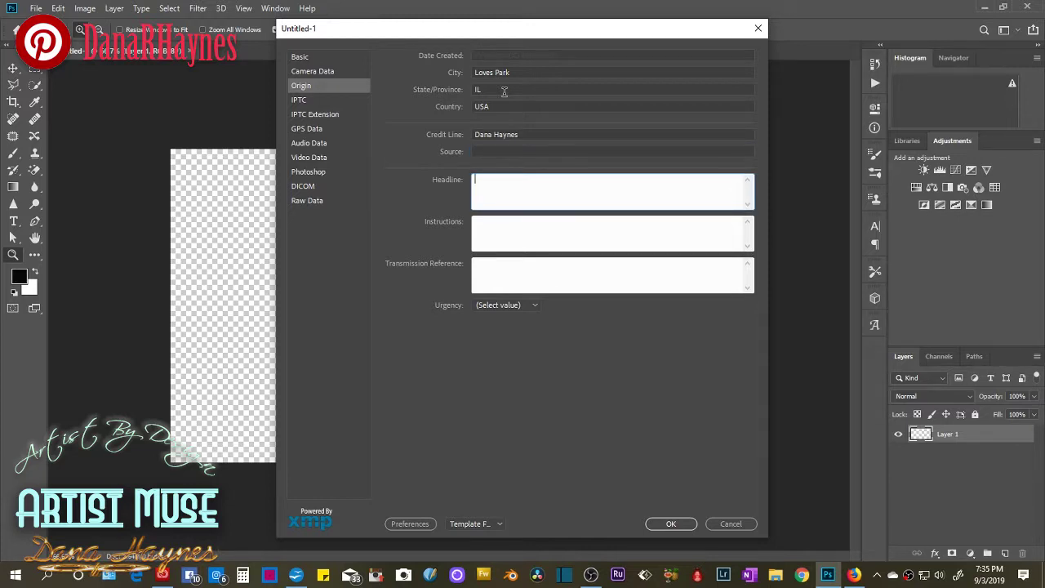
text(Home)
key(Tab)
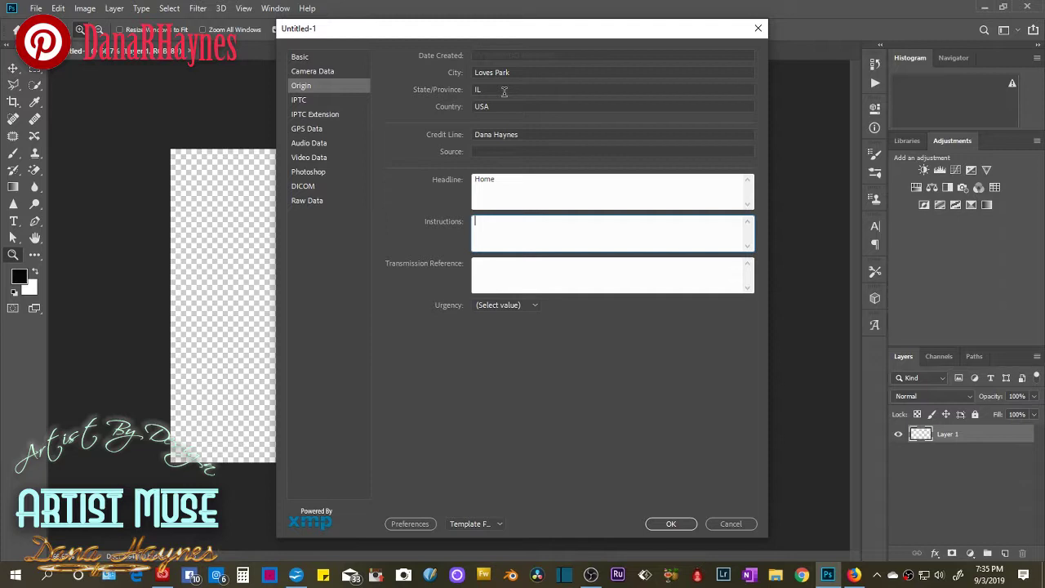
key(Tab)
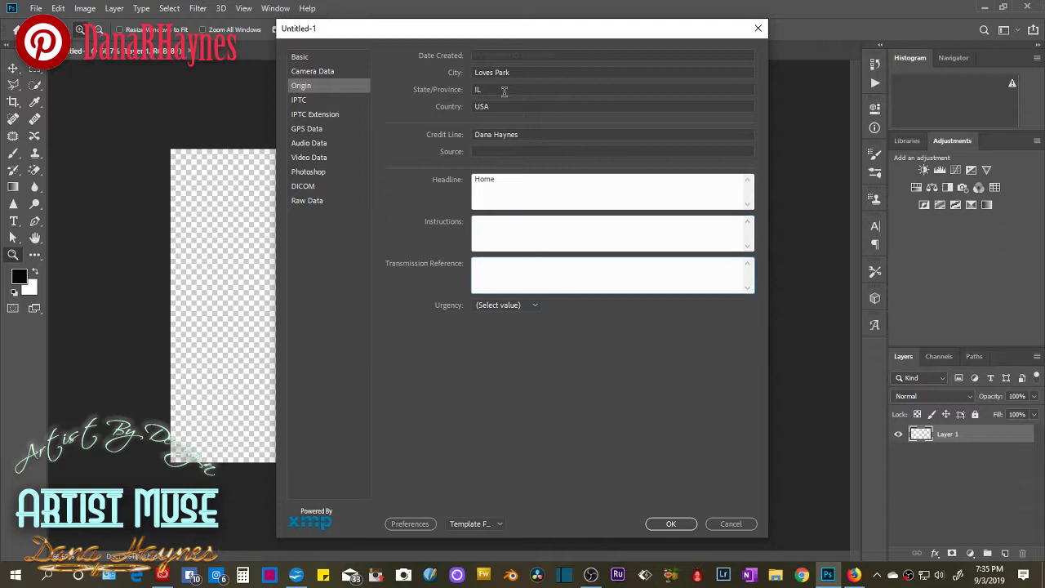
Set Urgency to Normal and show the IPTC section.
click(537, 304)
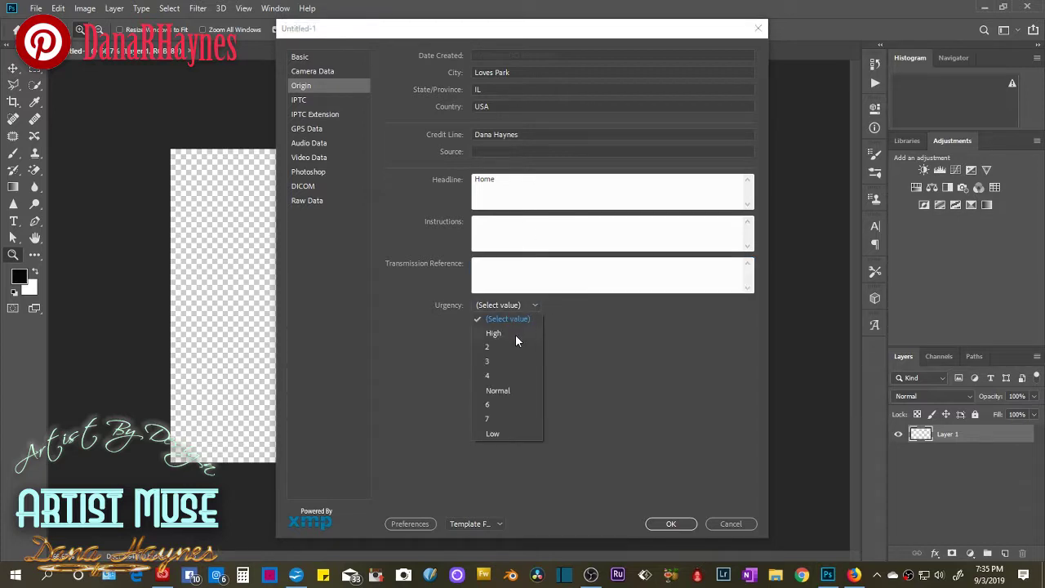
click(515, 334)
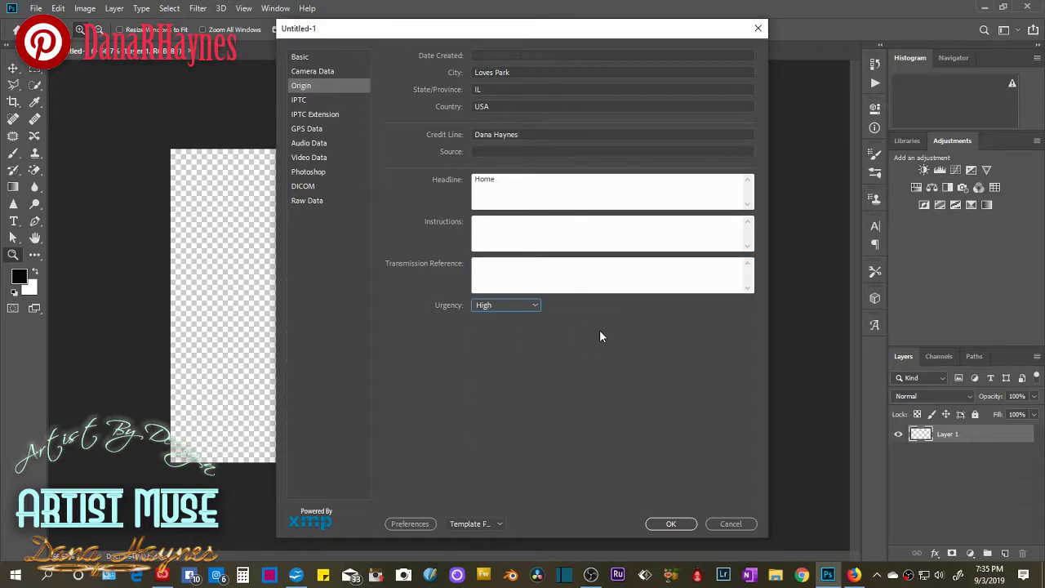
click(535, 309)
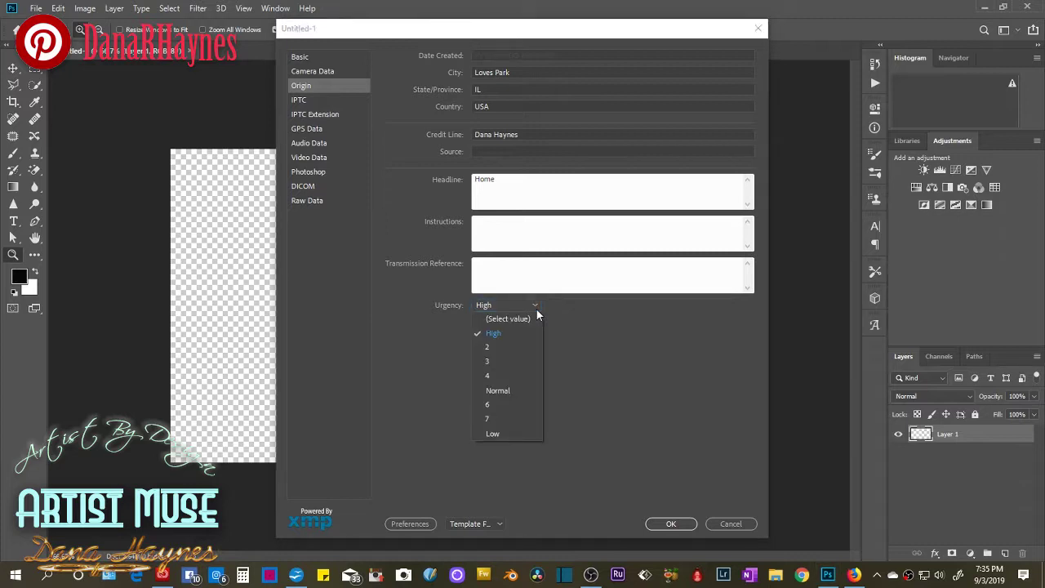
click(515, 389)
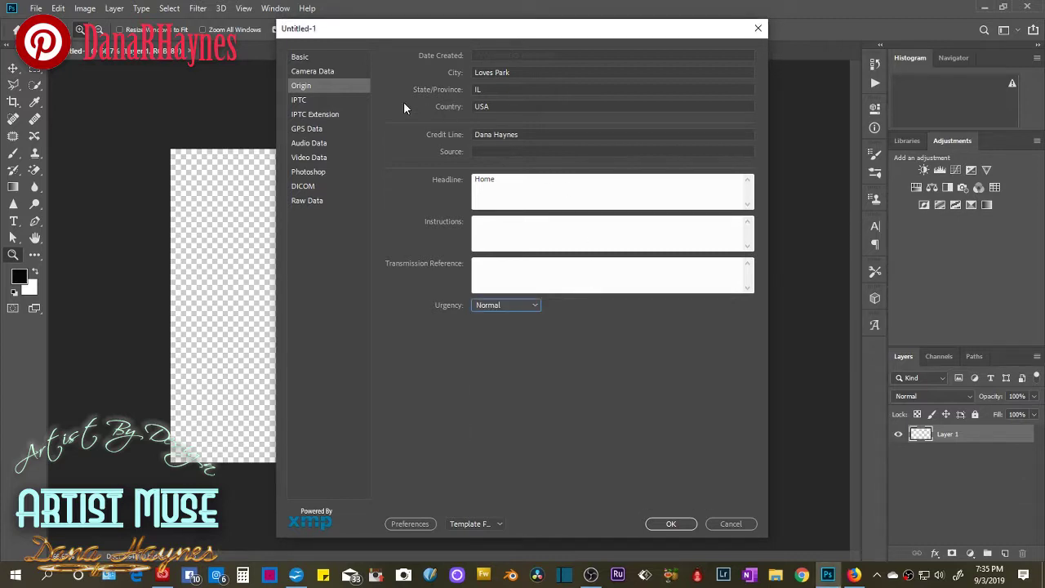
click(318, 101)
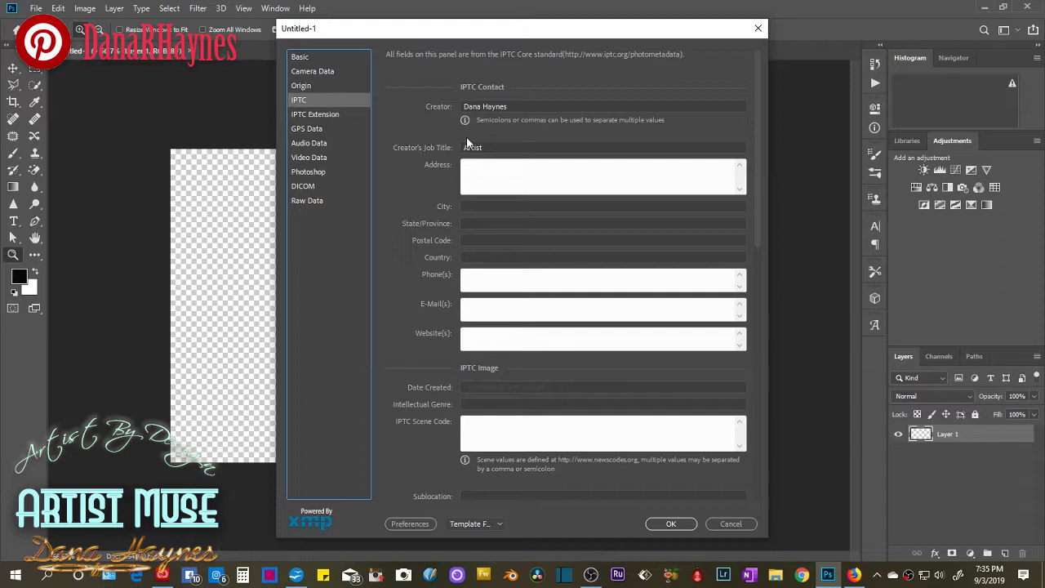
Fill the creator's phone number and e-mail from the saved suggestions.
click(514, 168)
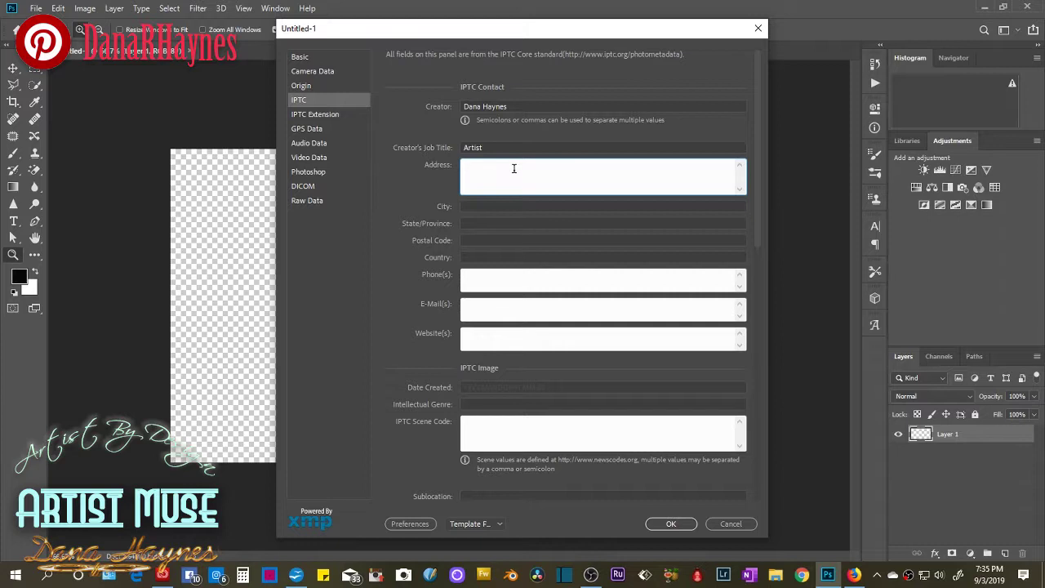
click(483, 275)
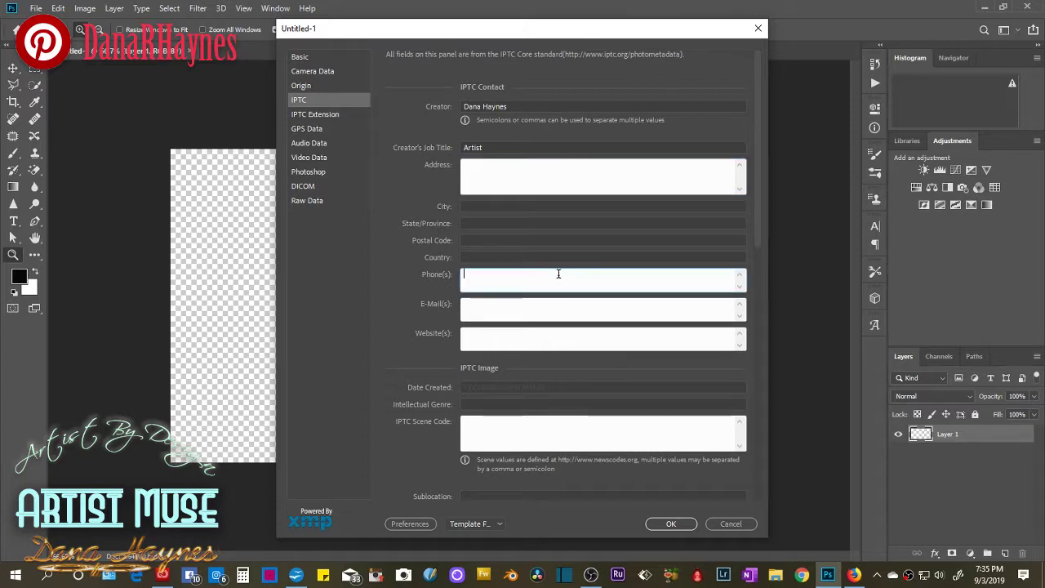
text(815)
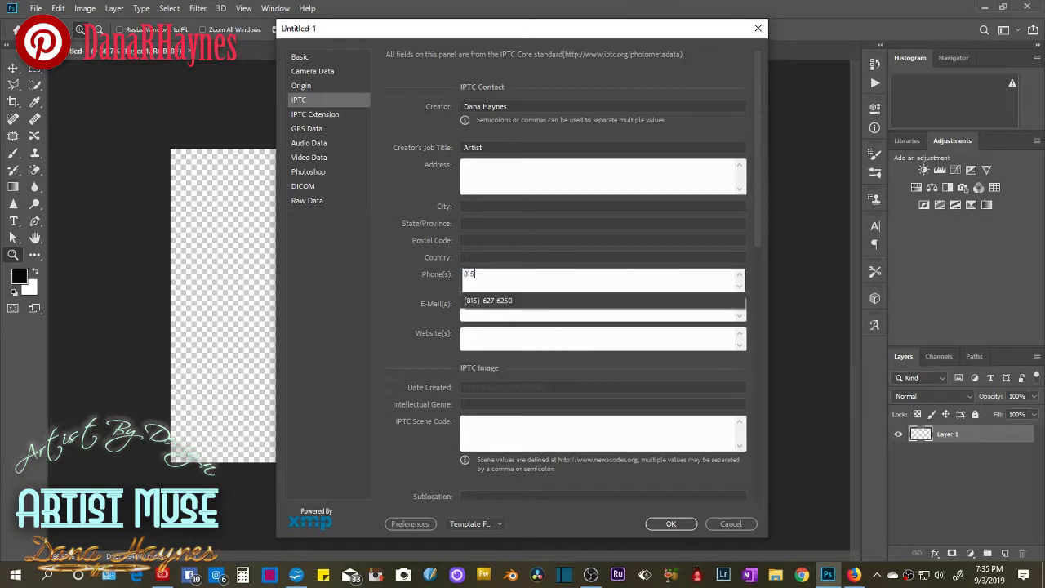
text(299)
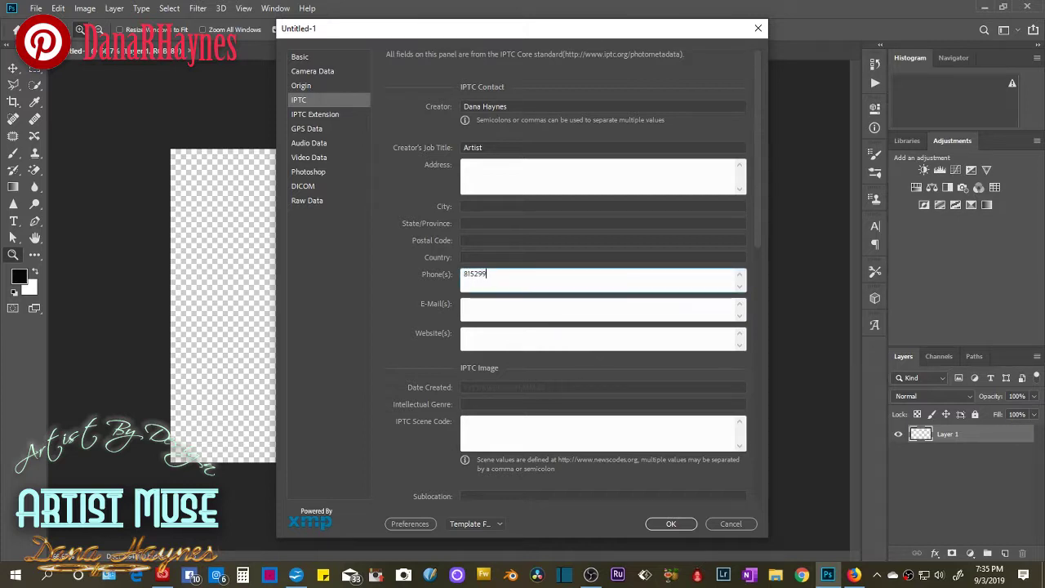
key(BackSpace)
key(BackSpace)
key(BackSpace)
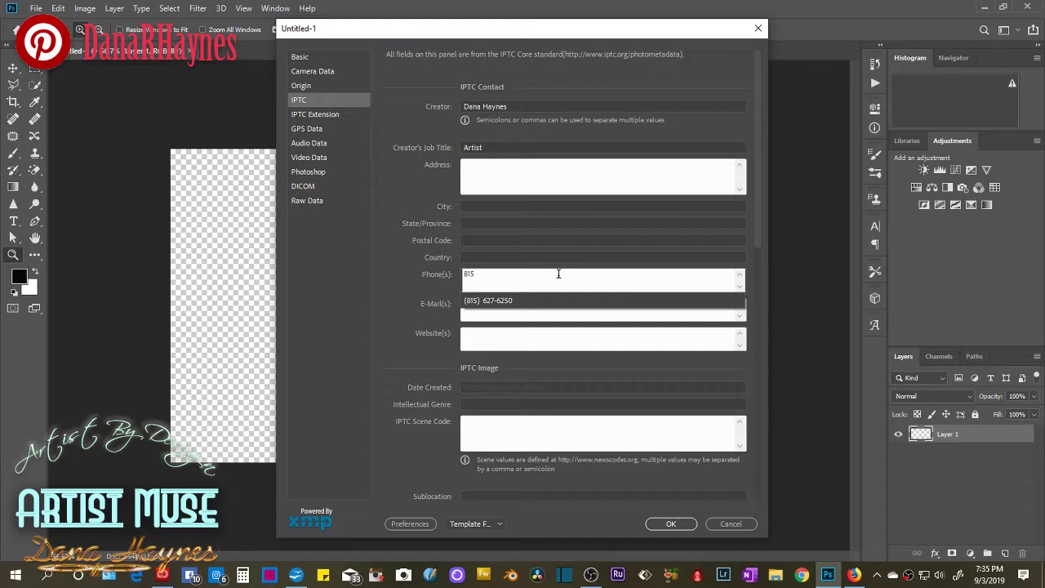
click(557, 304)
click(544, 305)
text(hay)
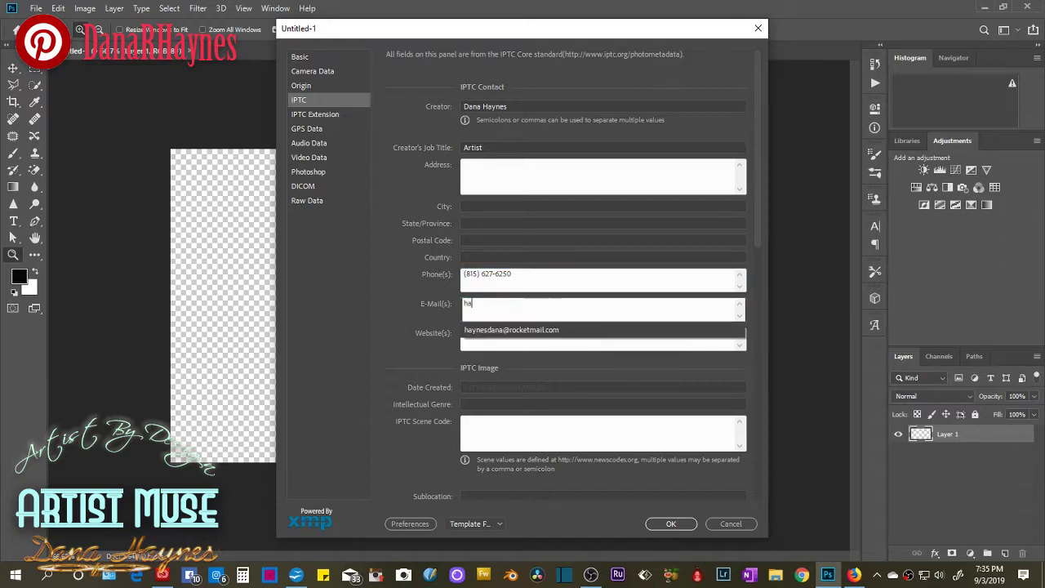
click(566, 331)
click(529, 337)
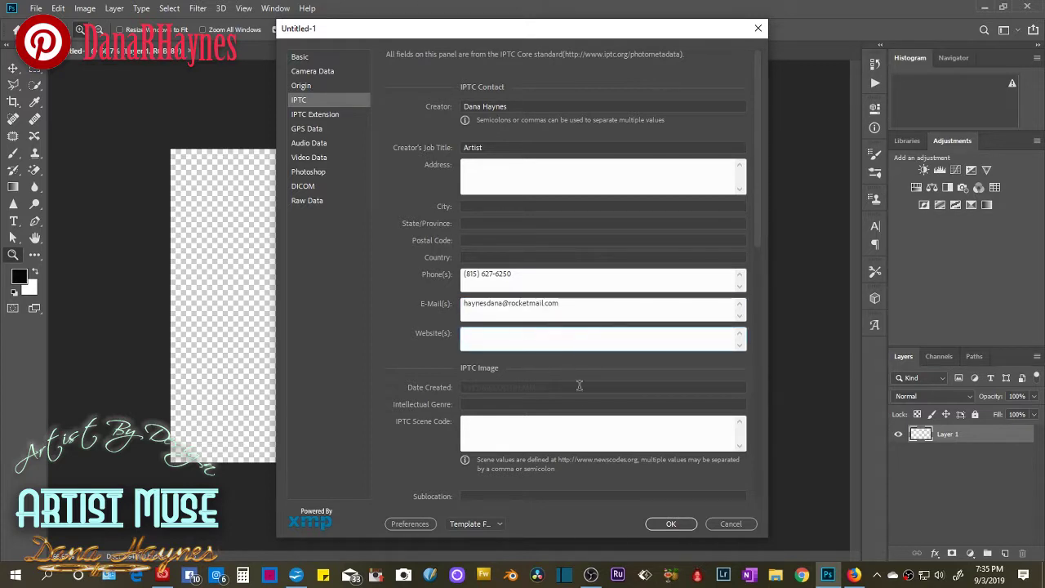
Enter 2010-01-7 as the IPTC Date Created.
click(497, 389)
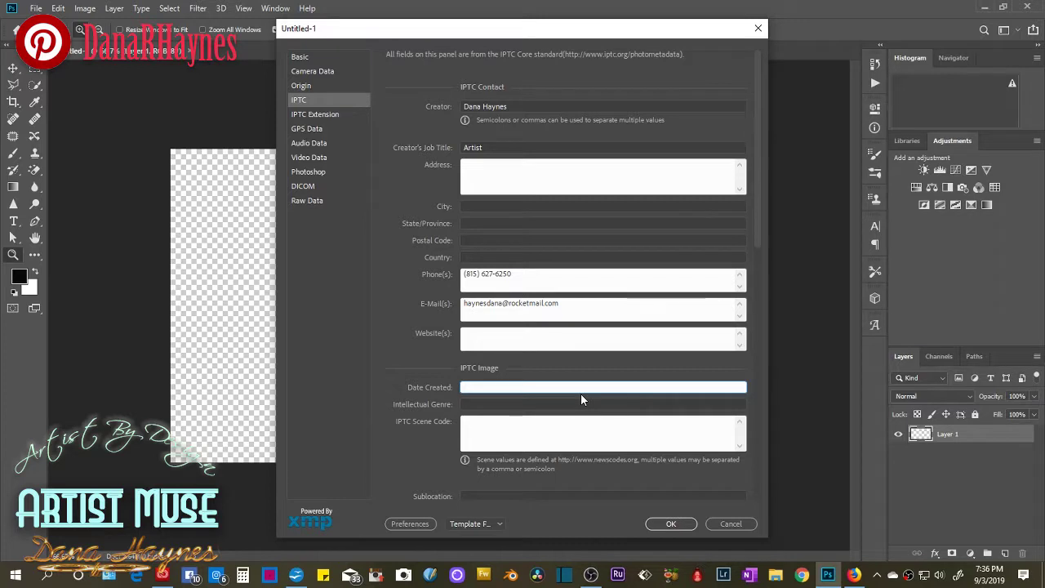
text(0)
key(BackSpace)
text(2010-01-7)
Set Intellectual Genre to Digital Art and move to the IPTC Extension section.
click(538, 405)
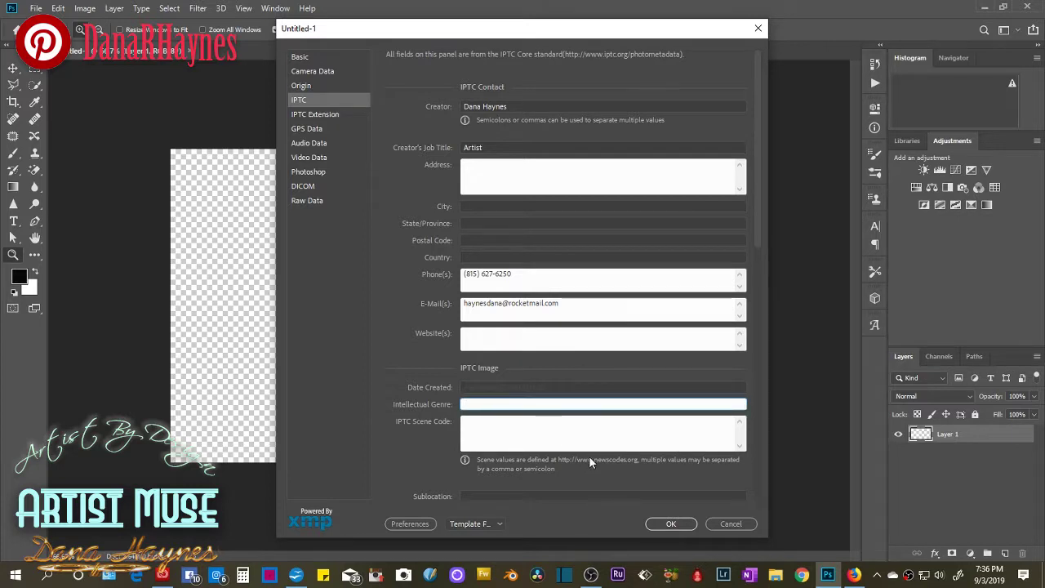
text(Digital Art)
key(Tab)
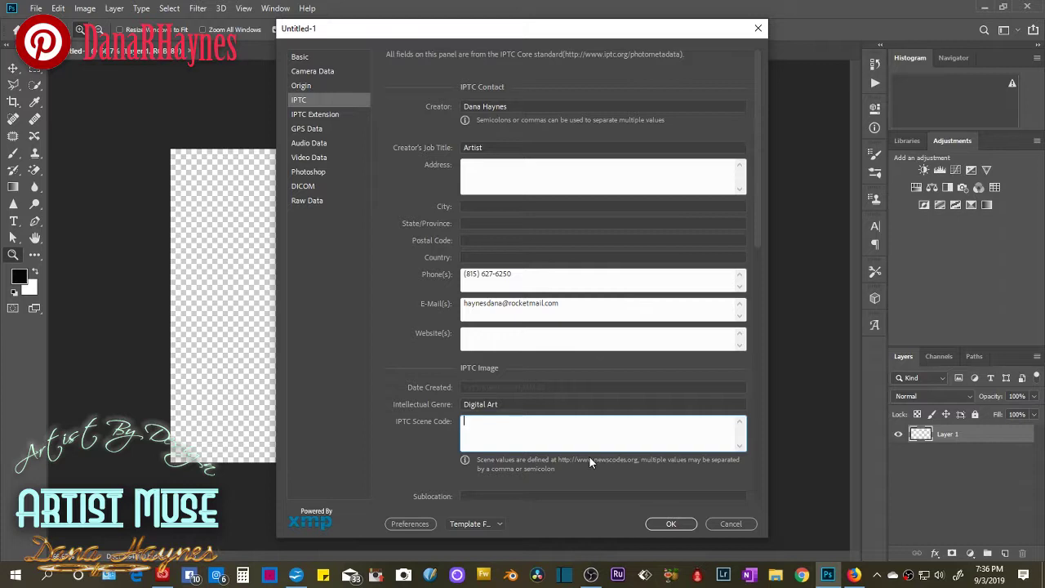
click(339, 115)
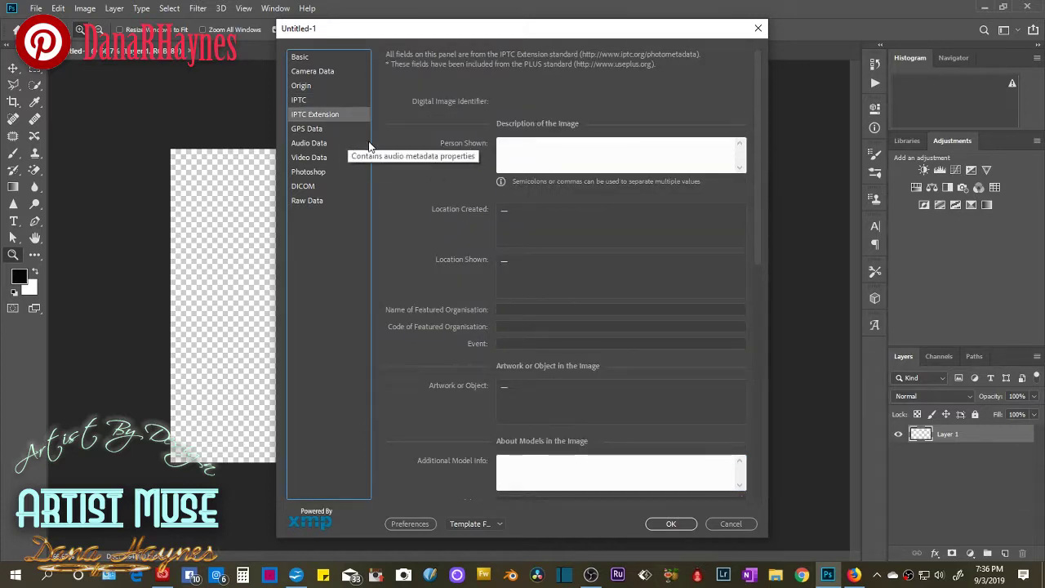
Note in Person Shown that photographers would name people in the photo, then expand Location Created.
click(528, 149)
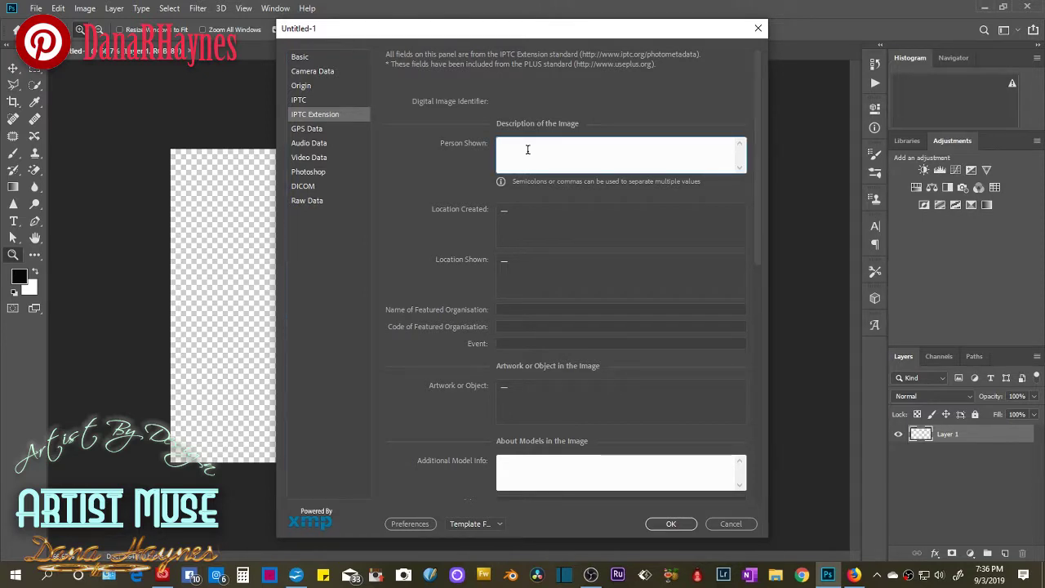
text(None but if your a photograp)
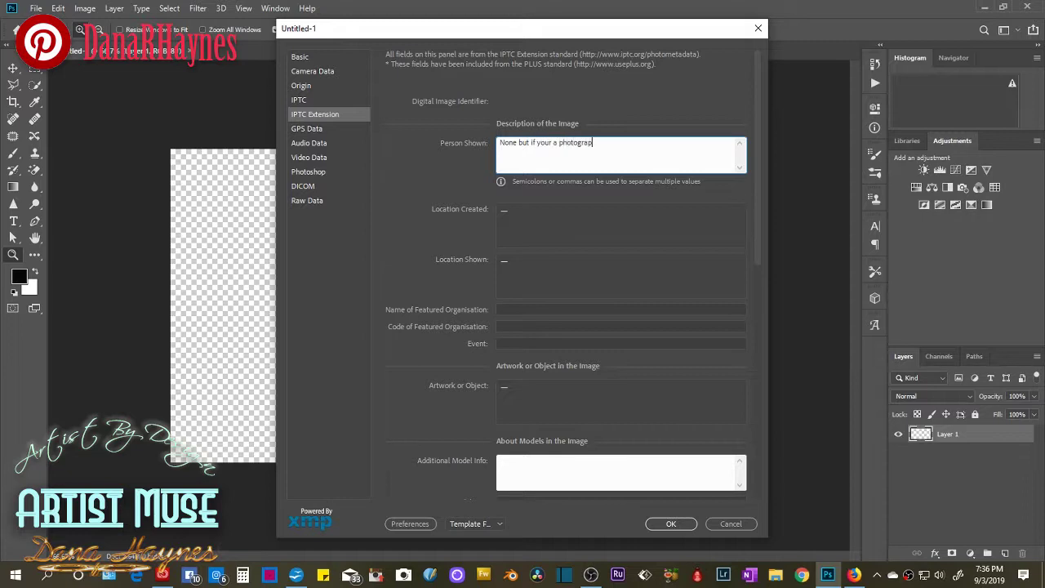
text(her you'd want to name people in the photo)
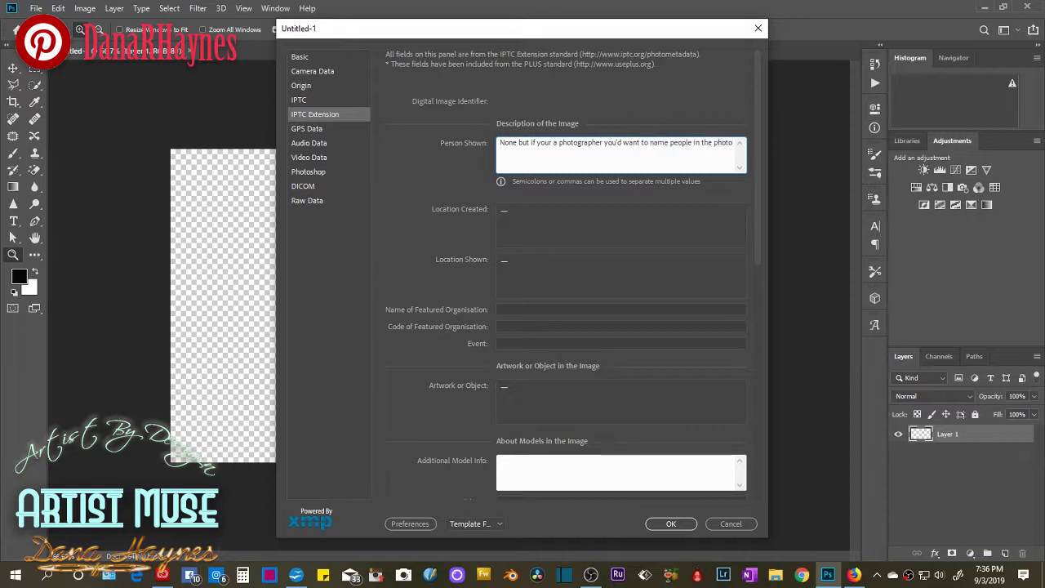
key(Tab)
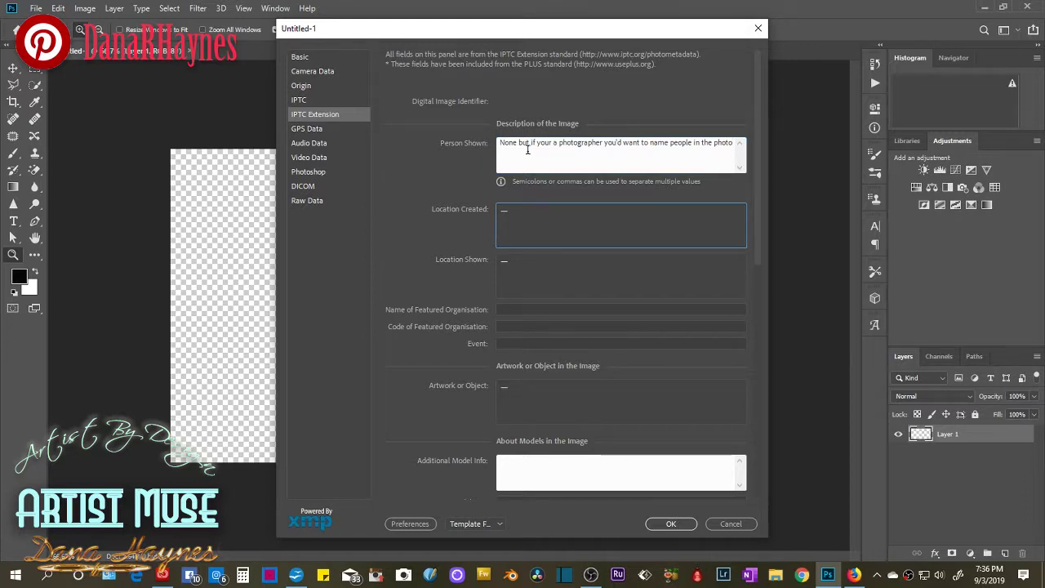
click(506, 219)
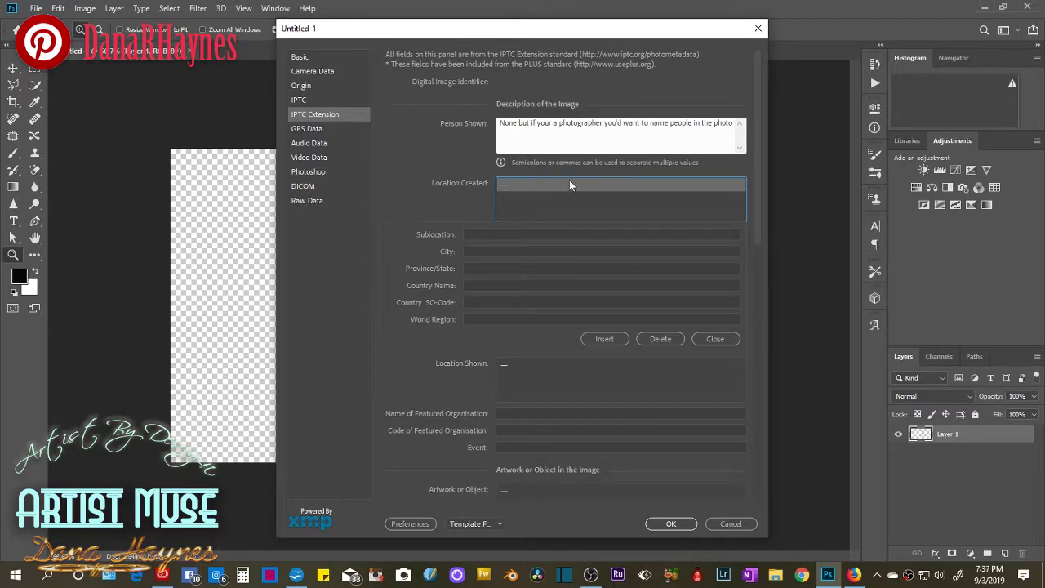
Set the Location Created sublocation to Hononegah Forest Perserve and city to Rockton.
click(490, 234)
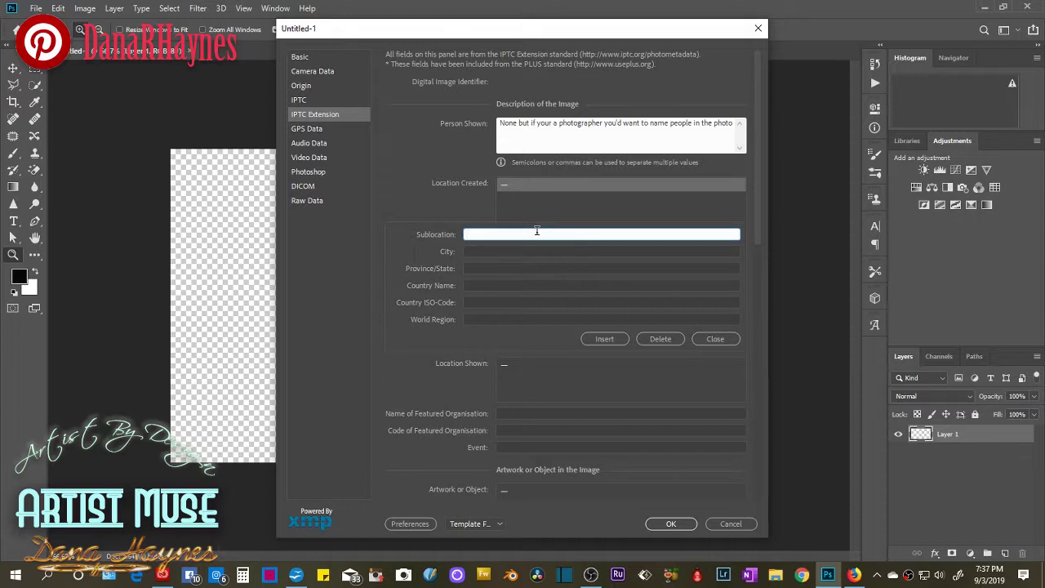
text(Hon)
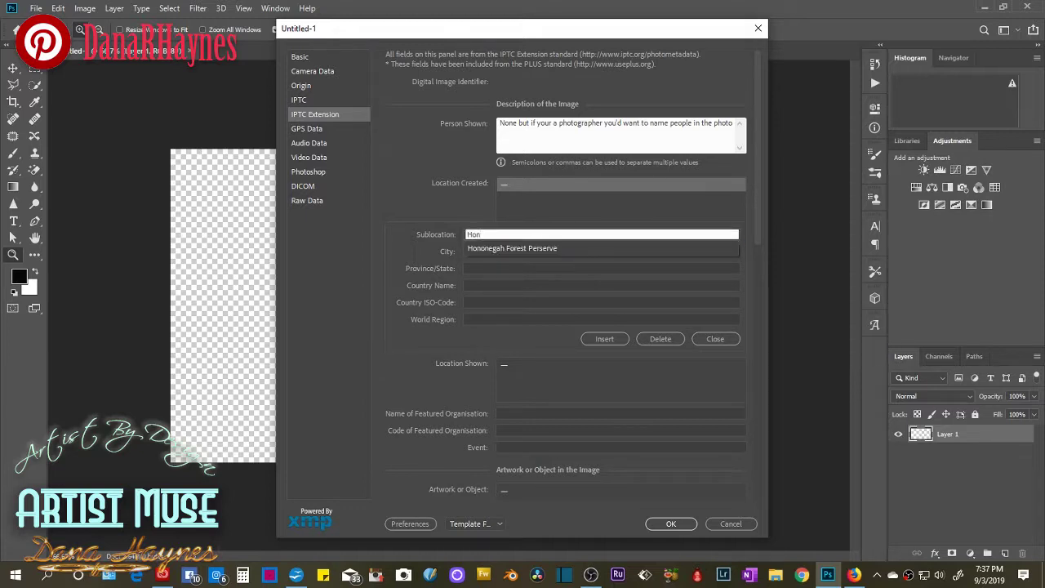
click(512, 248)
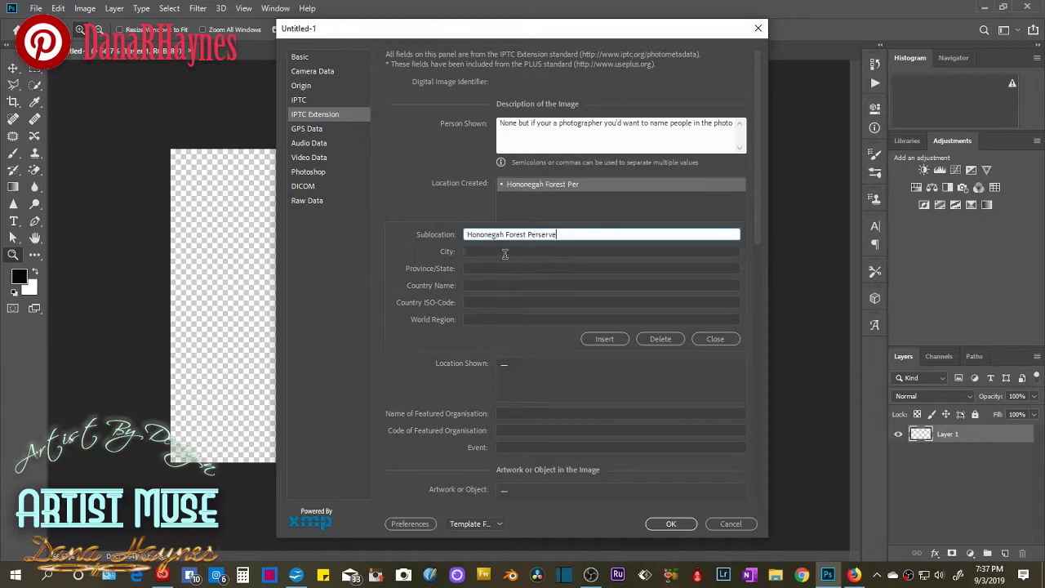
click(512, 251)
text(R)
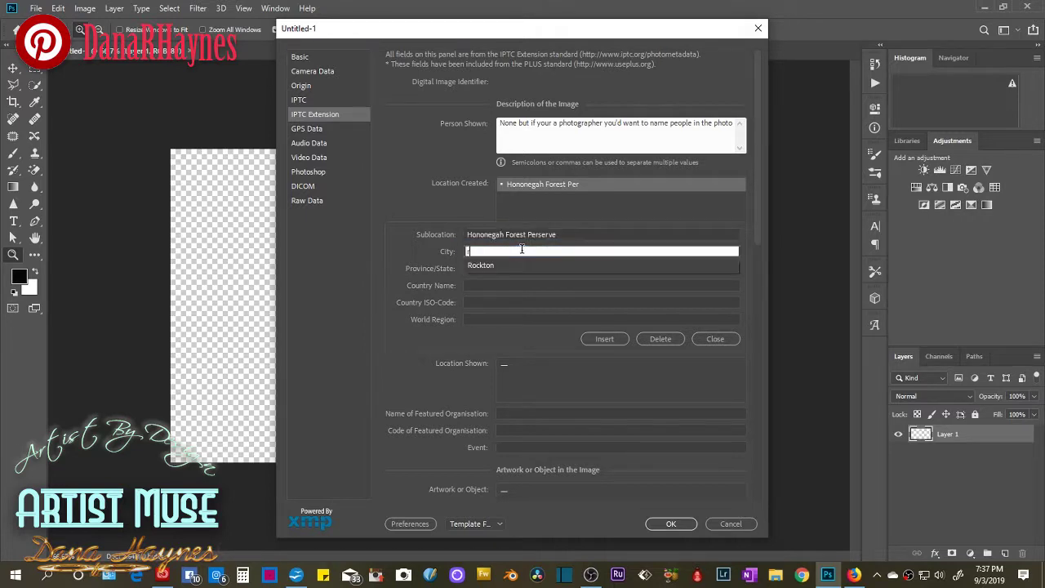
click(520, 262)
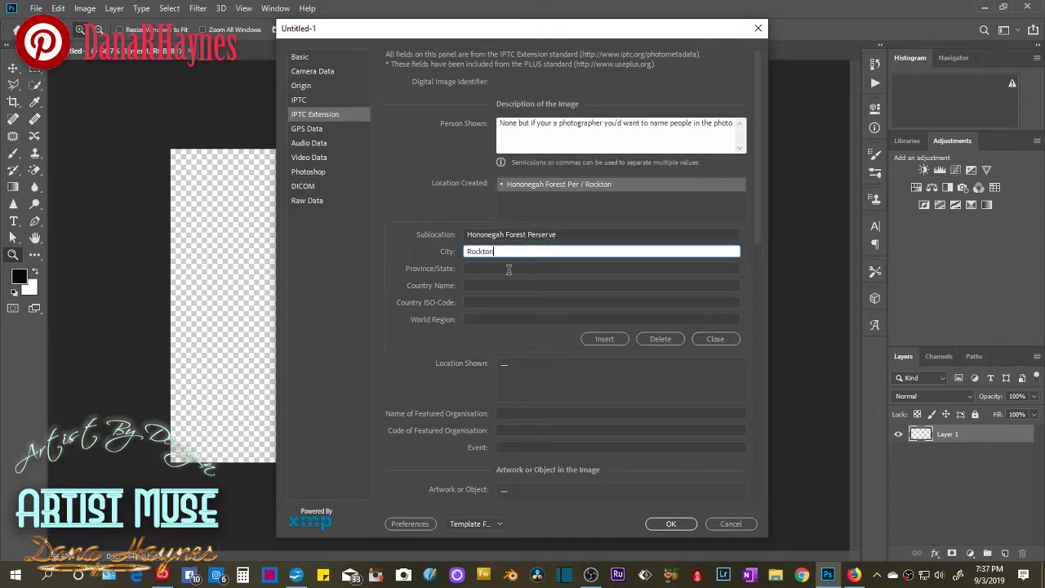
Add state IL and country USA, then close the Location Created editor.
click(508, 269)
text(IL)
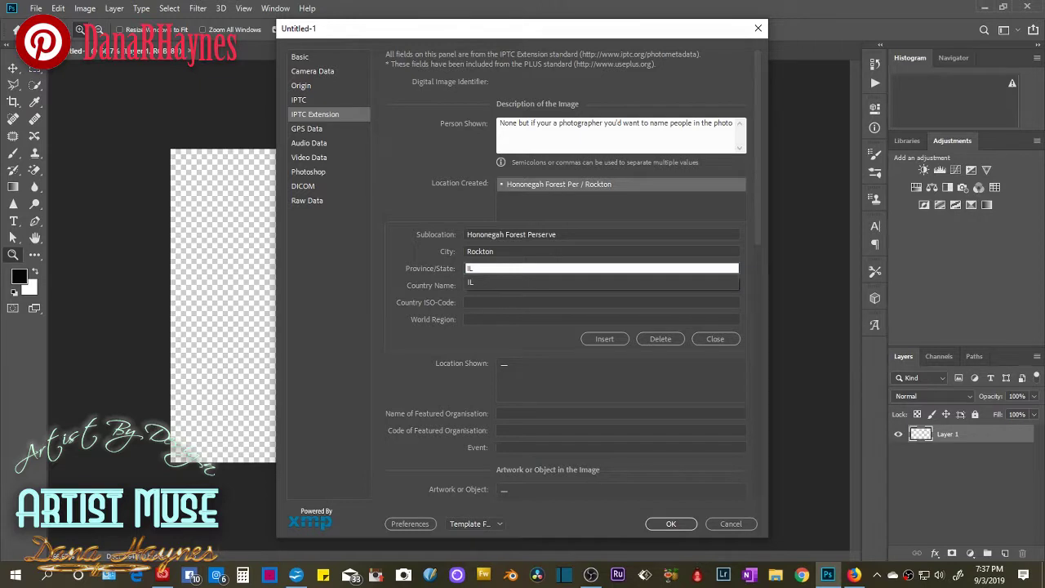
click(509, 283)
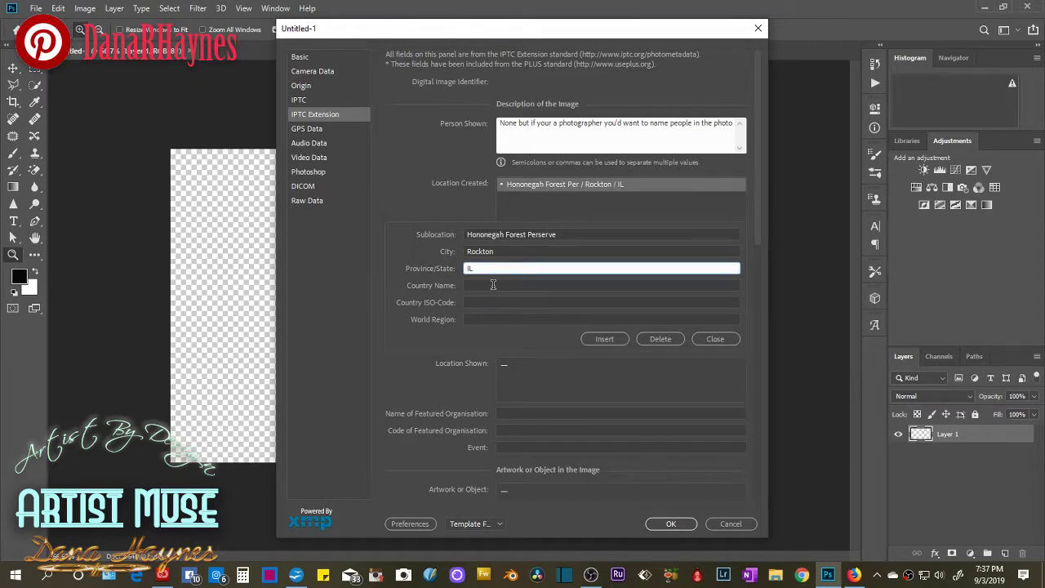
click(495, 285)
text(US)
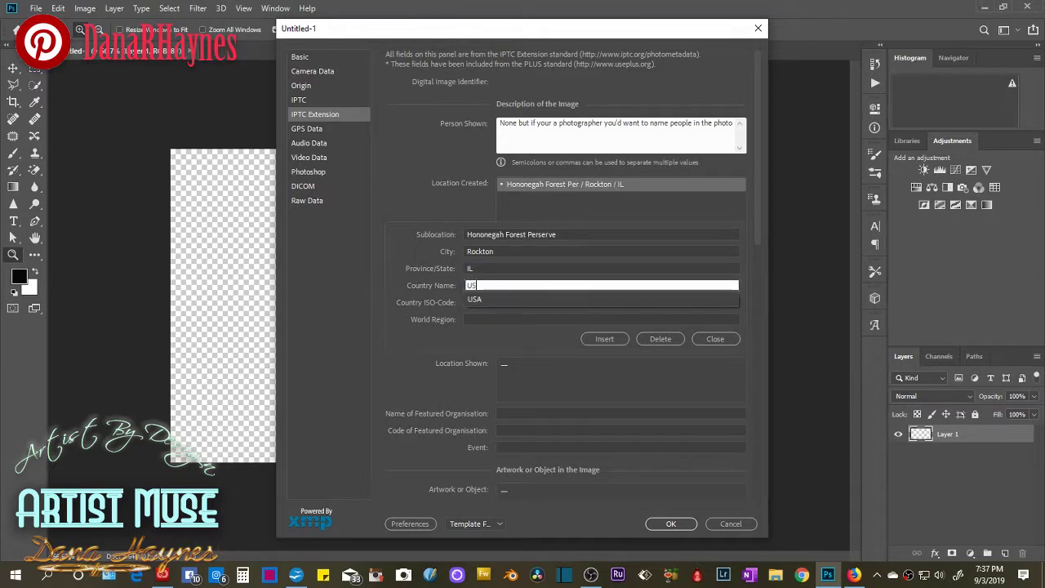
text(A)
click(502, 297)
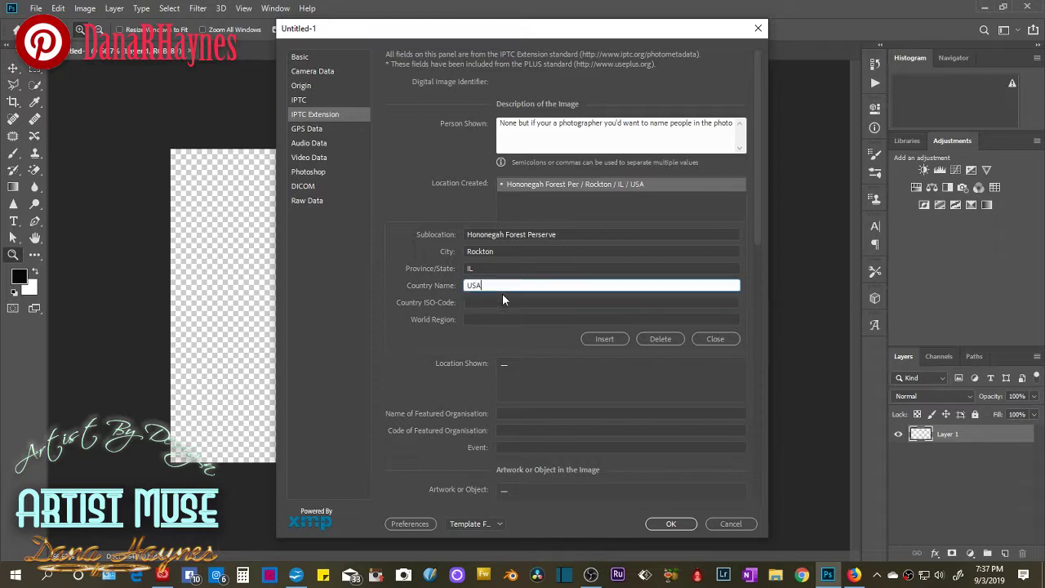
click(494, 302)
click(507, 320)
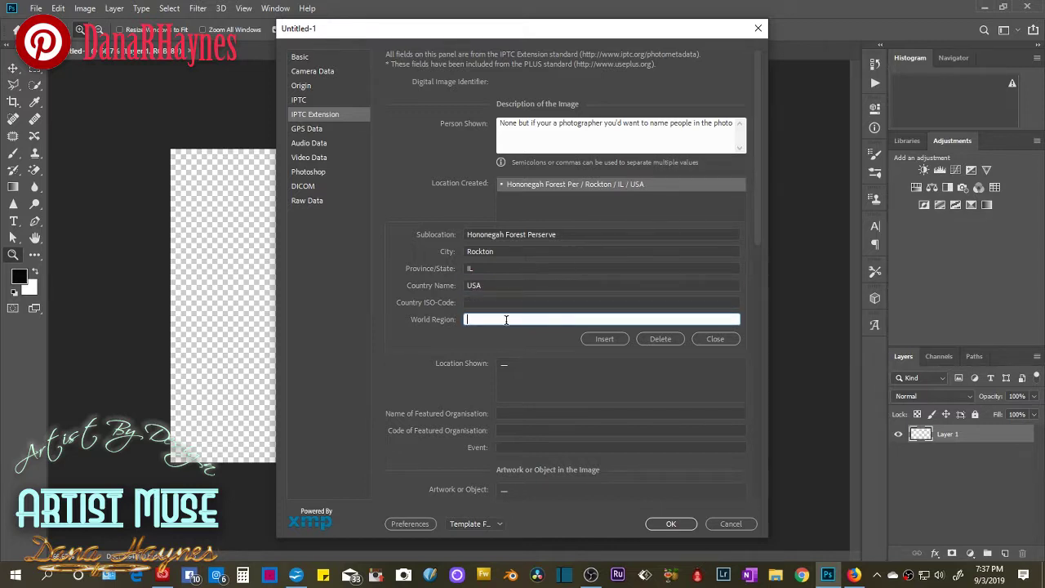
click(707, 342)
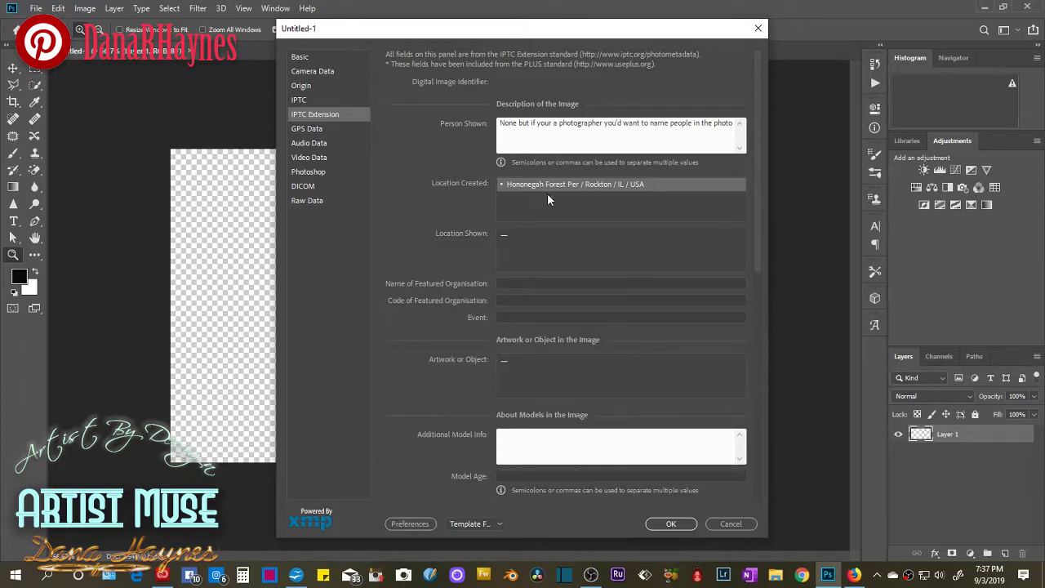
click(522, 237)
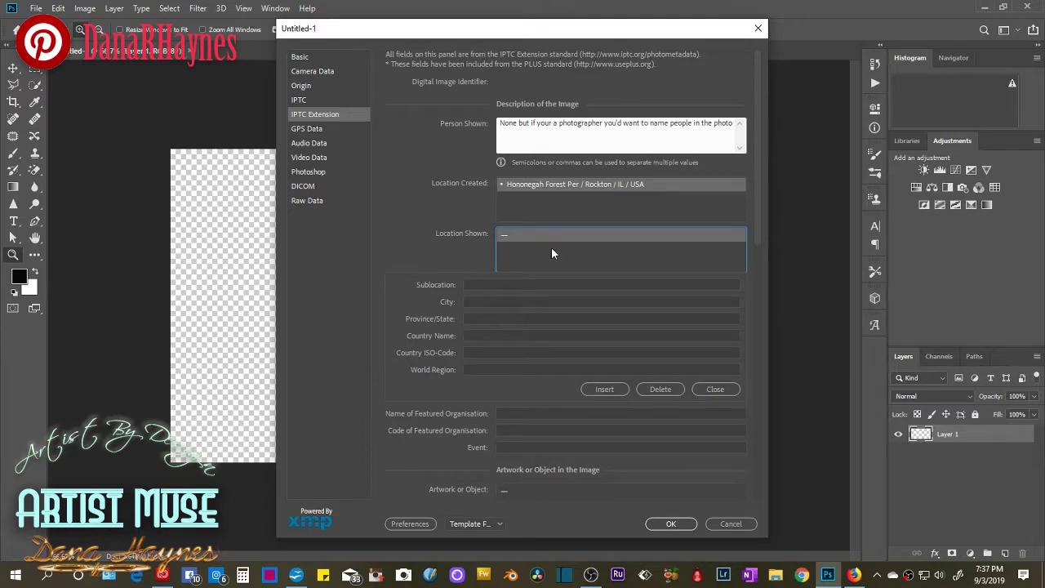
Insert a Location Shown entry with sublocation 'honenegah forest perserve'.
click(717, 389)
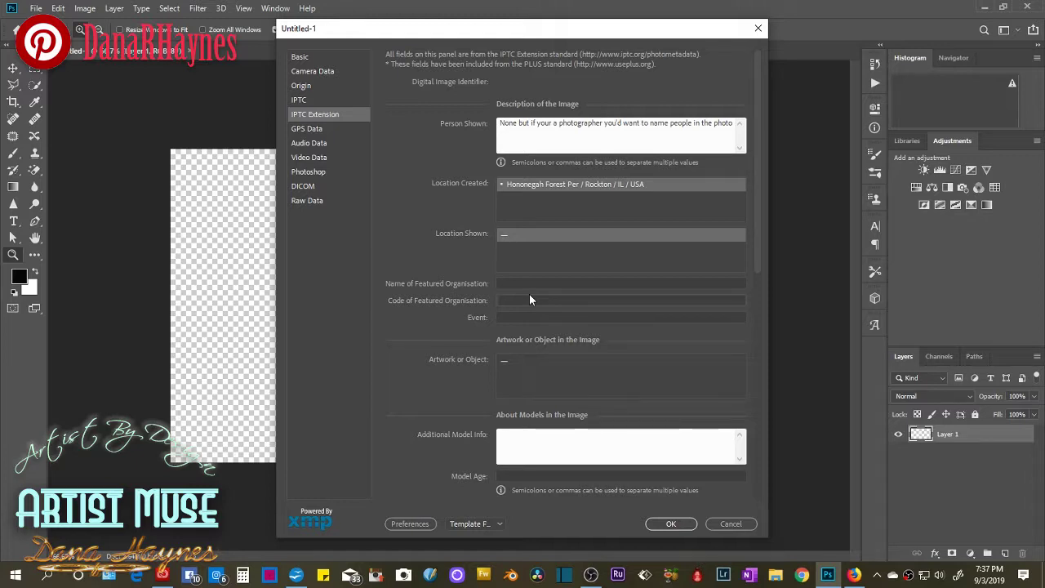
click(510, 240)
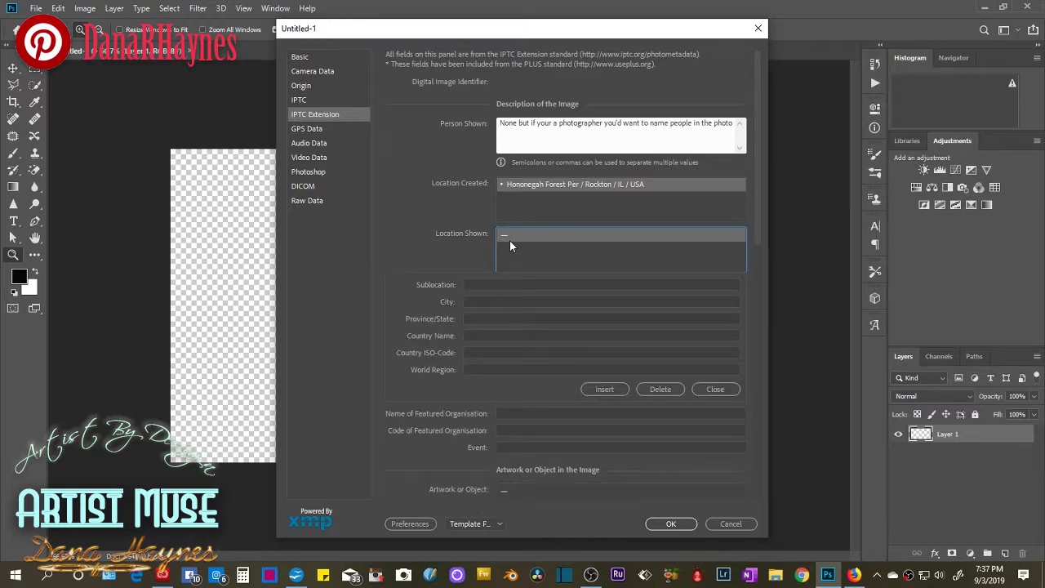
click(491, 284)
text(hone)
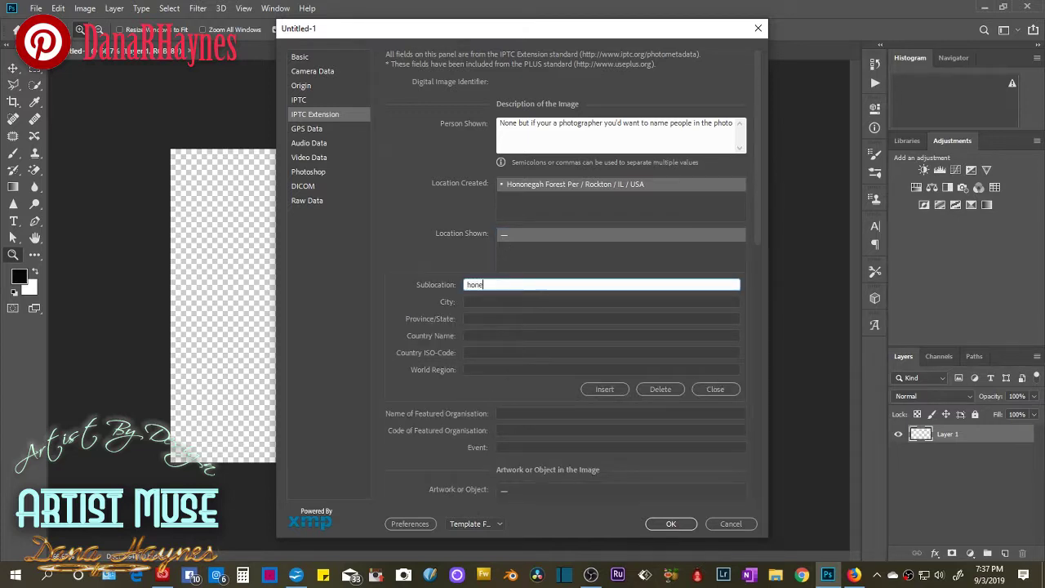
text(negah forest perserve)
click(470, 302)
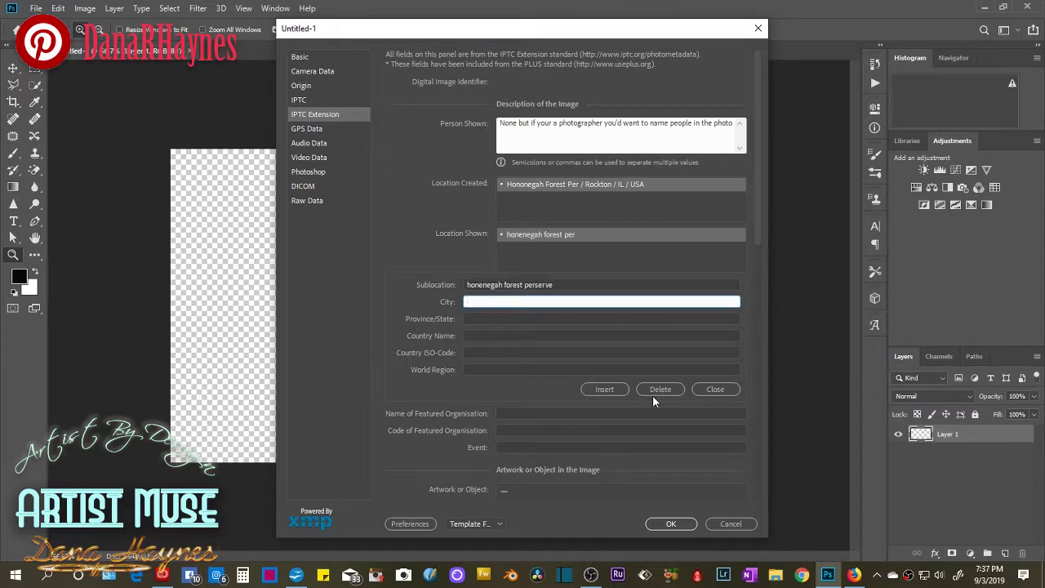
click(621, 390)
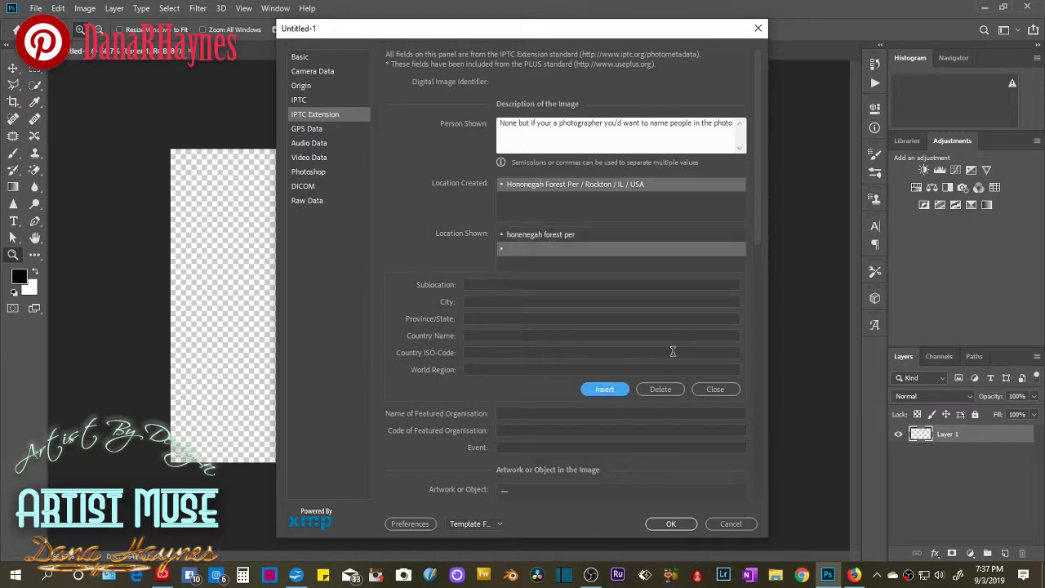
click(564, 184)
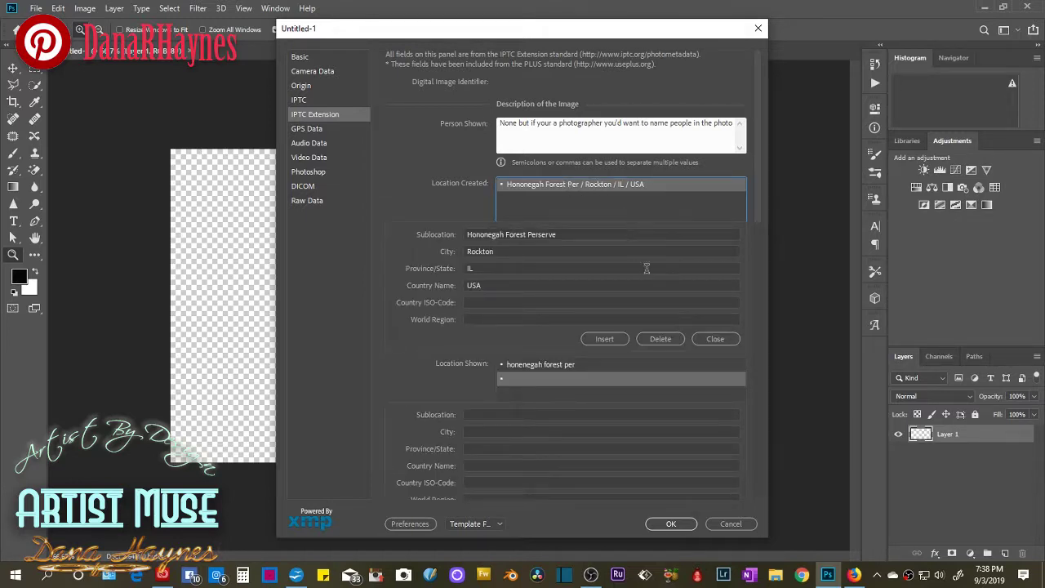
Delete the existing Location Created entry and reopen the empty one.
click(672, 339)
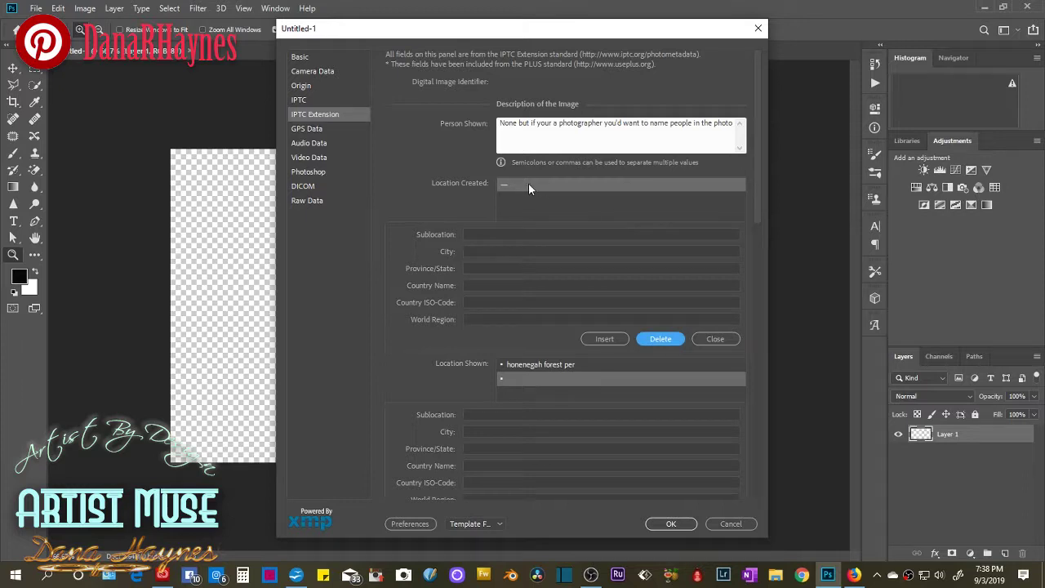
click(584, 207)
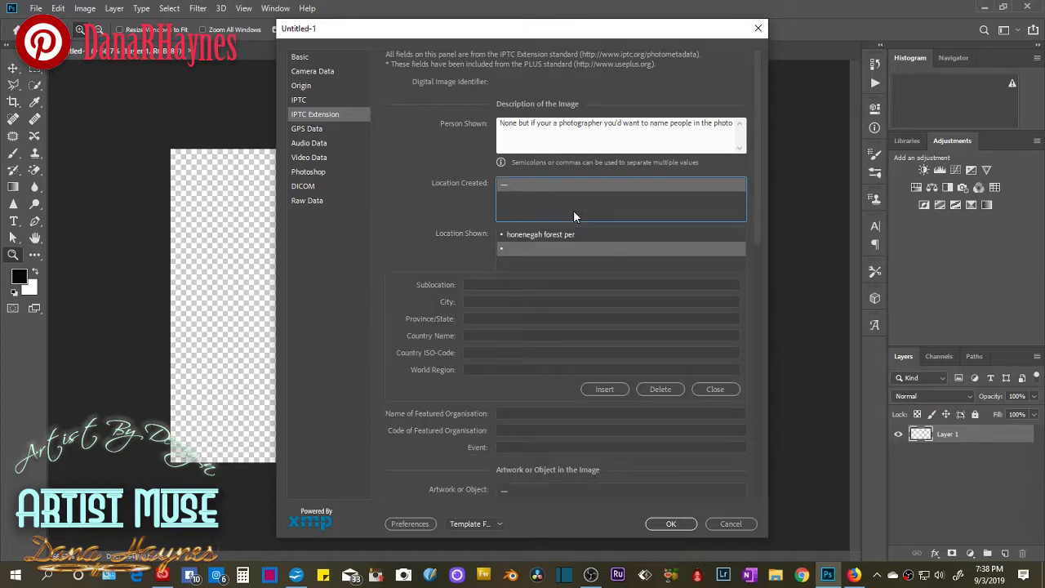
click(523, 184)
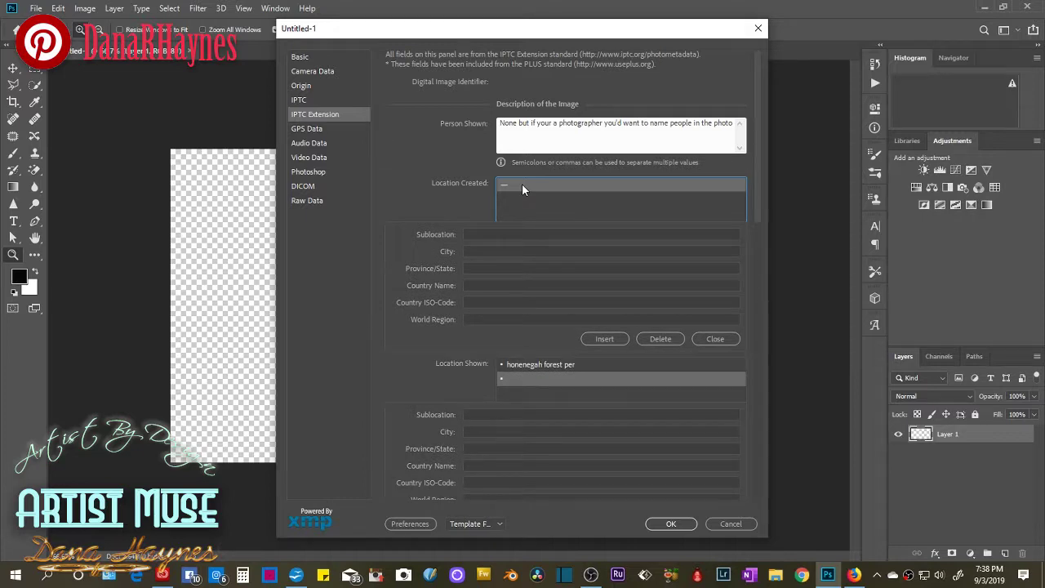
click(577, 212)
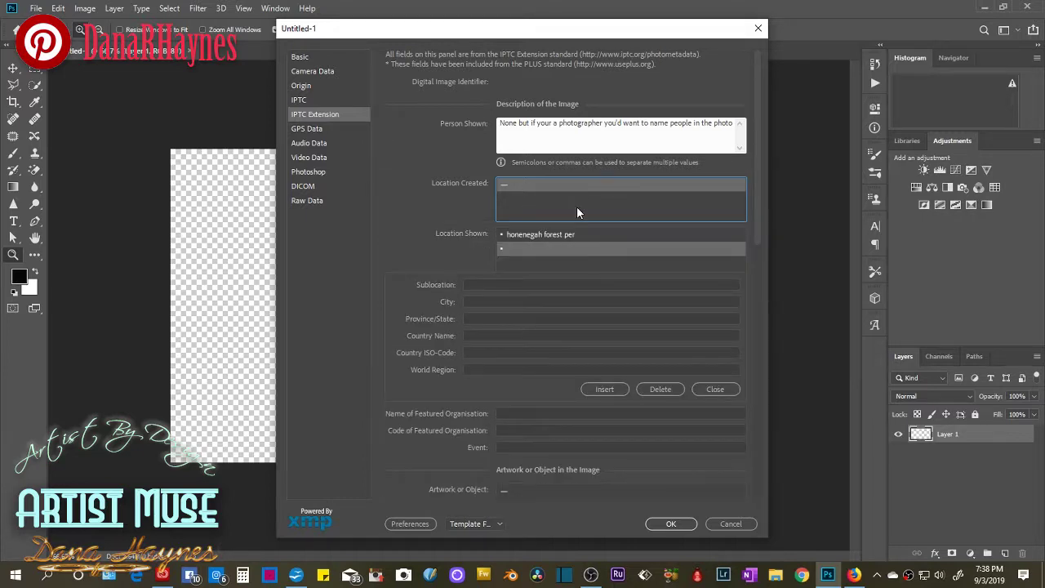
click(511, 187)
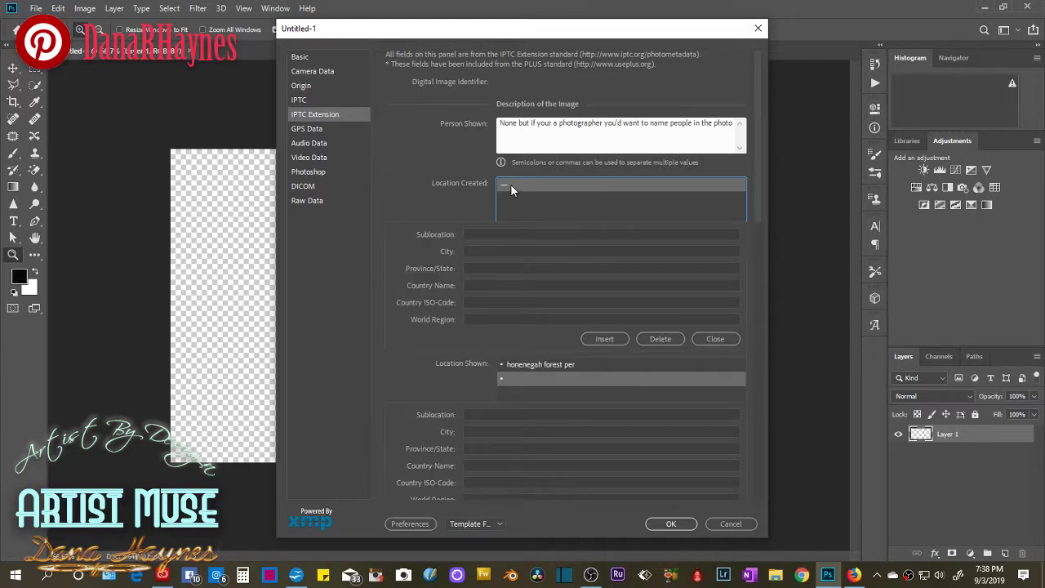
Insert a Location Created entry Modern R Studio, loves park, il, and close the editor.
click(494, 234)
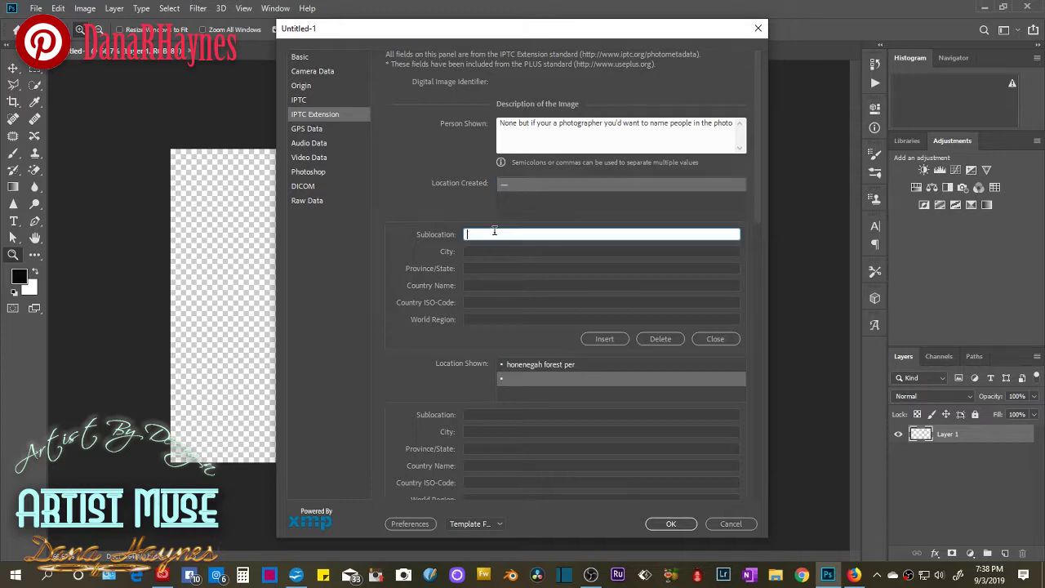
text(Modern R Studio)
key(Tab)
text(loves park)
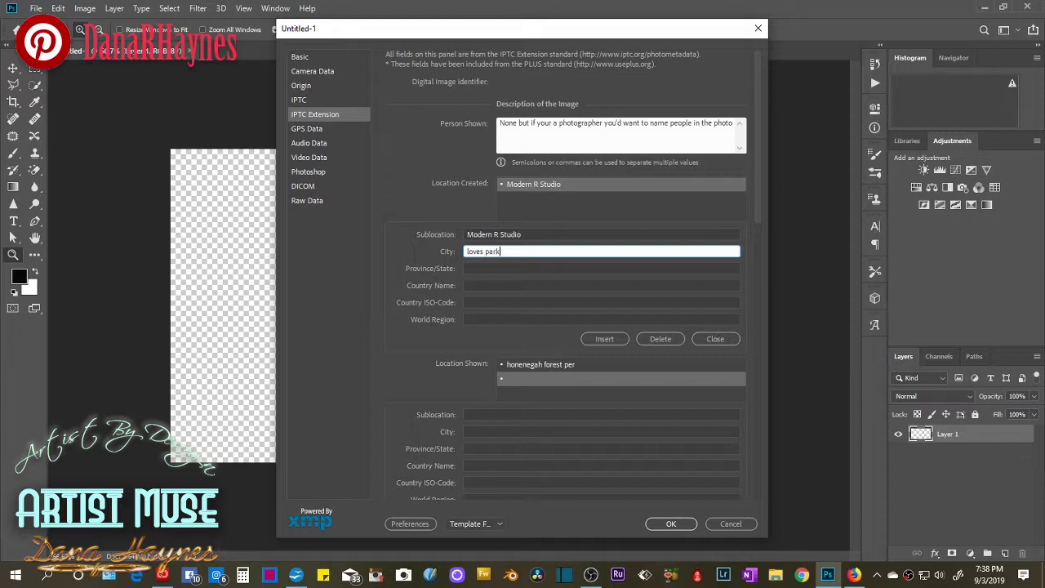
key(Tab)
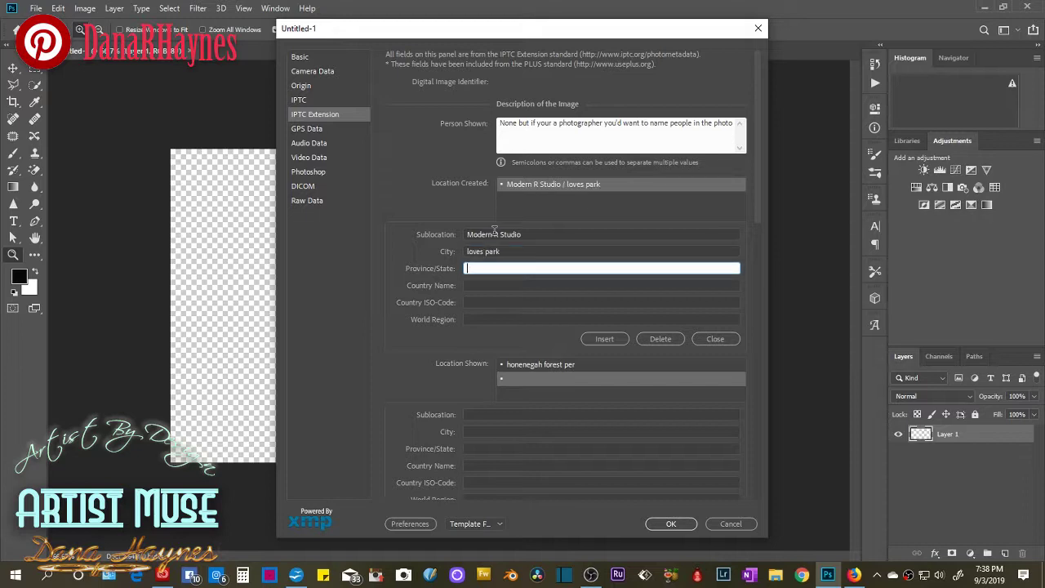
text(il)
key(Tab)
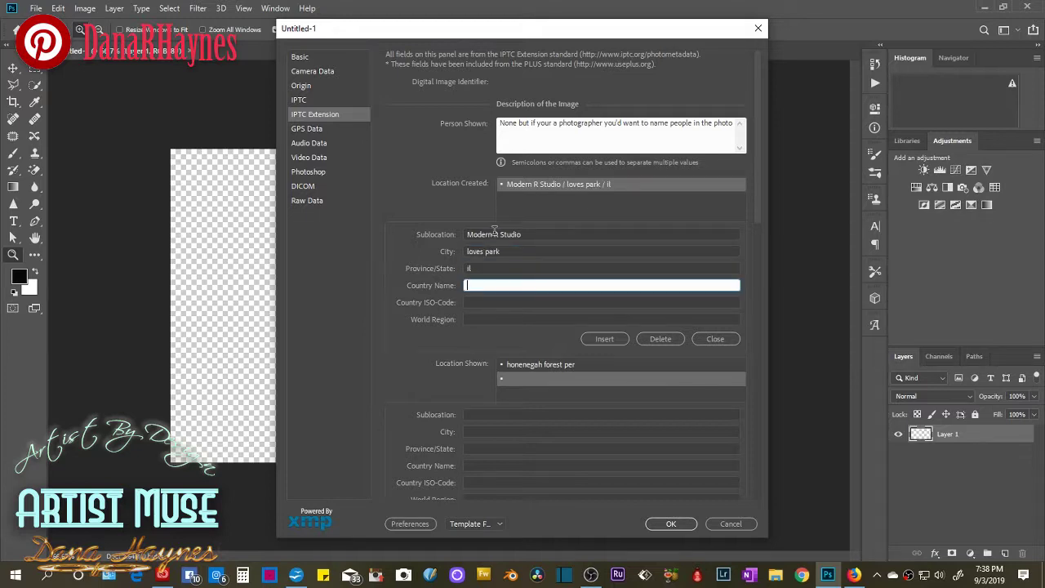
click(614, 343)
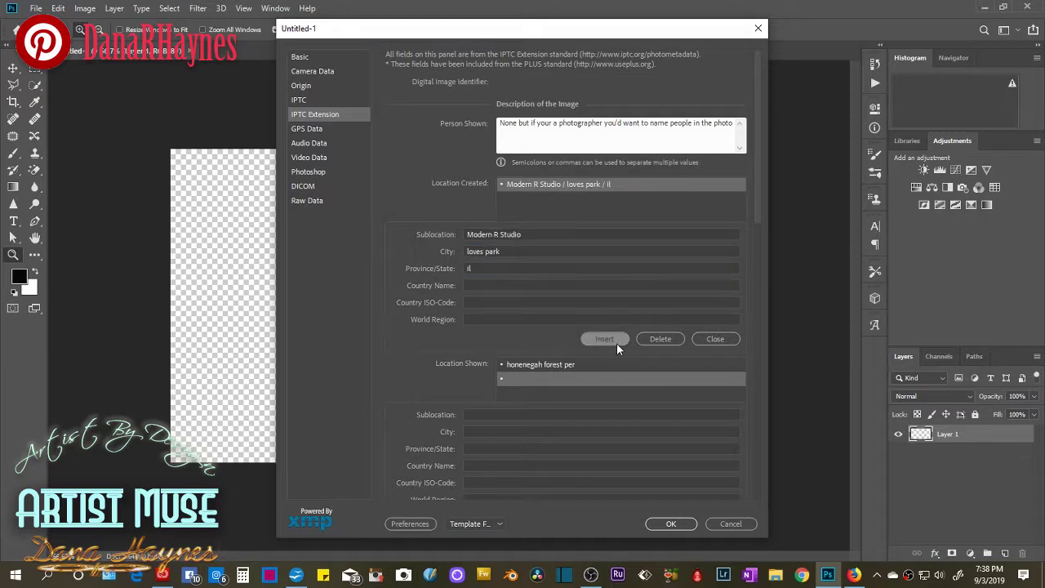
click(700, 342)
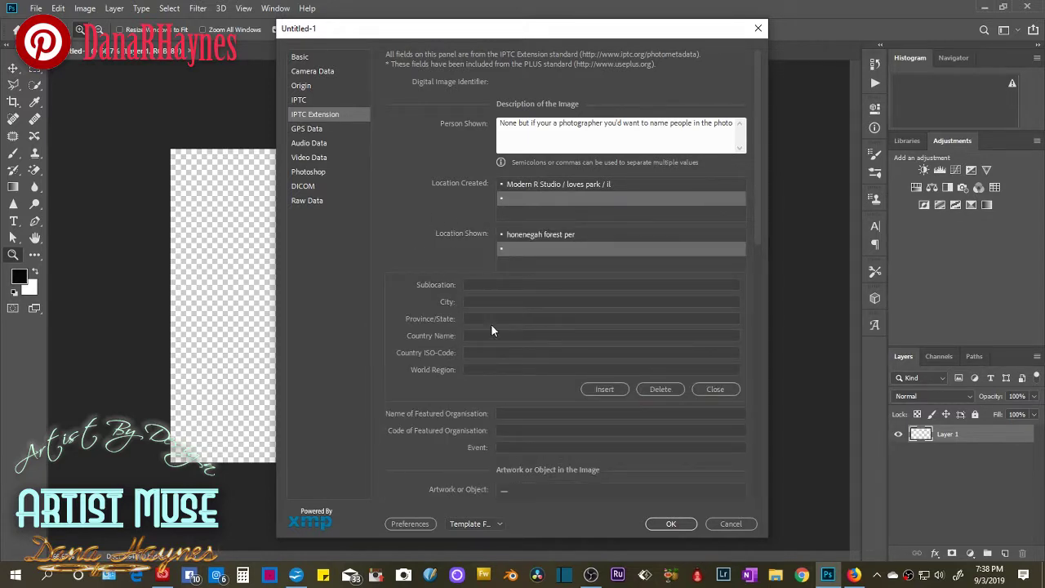
click(476, 285)
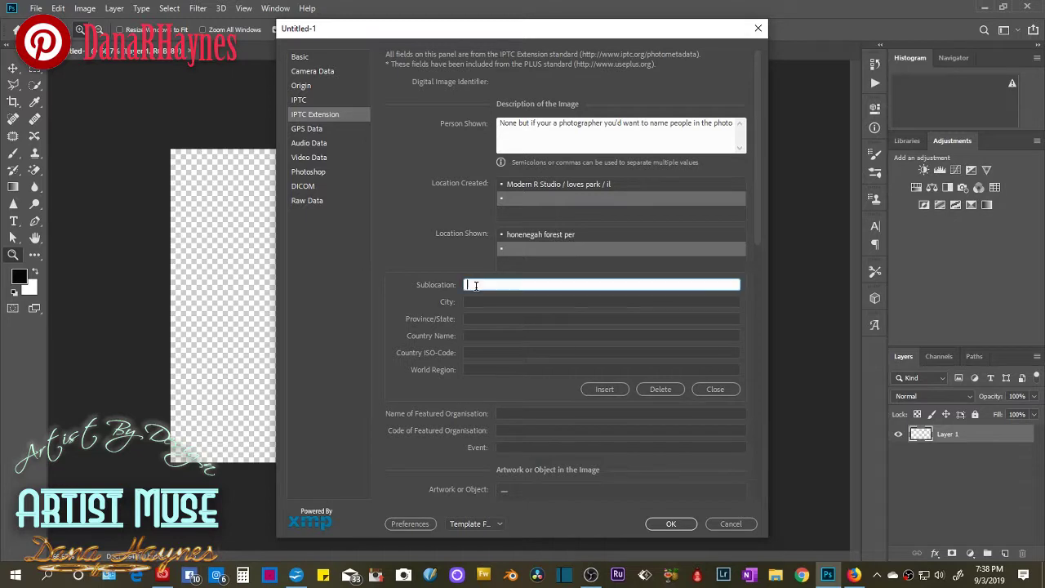
Enter Artist By Design as the featured organisation's name.
click(715, 391)
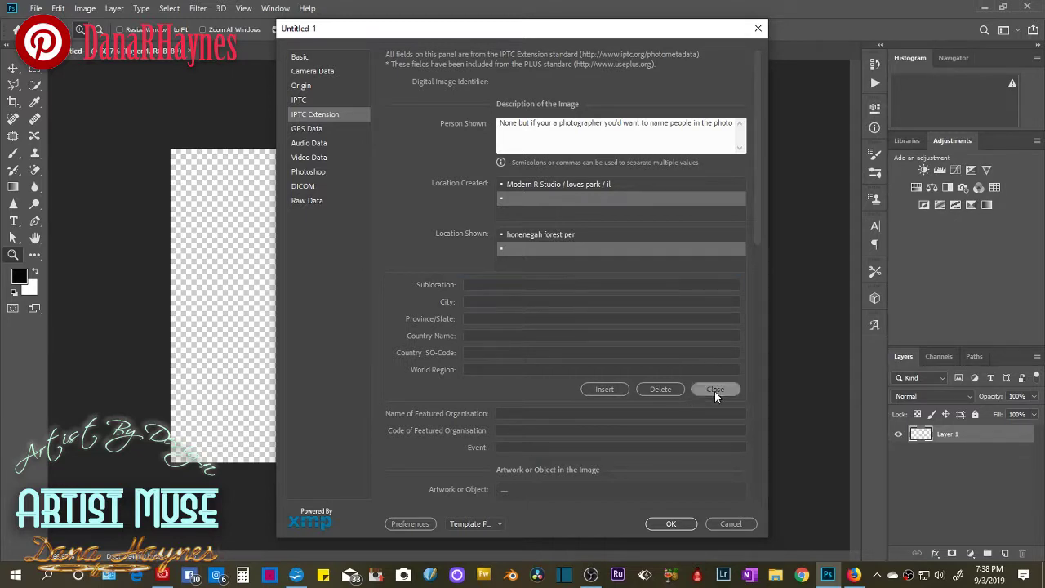
click(503, 284)
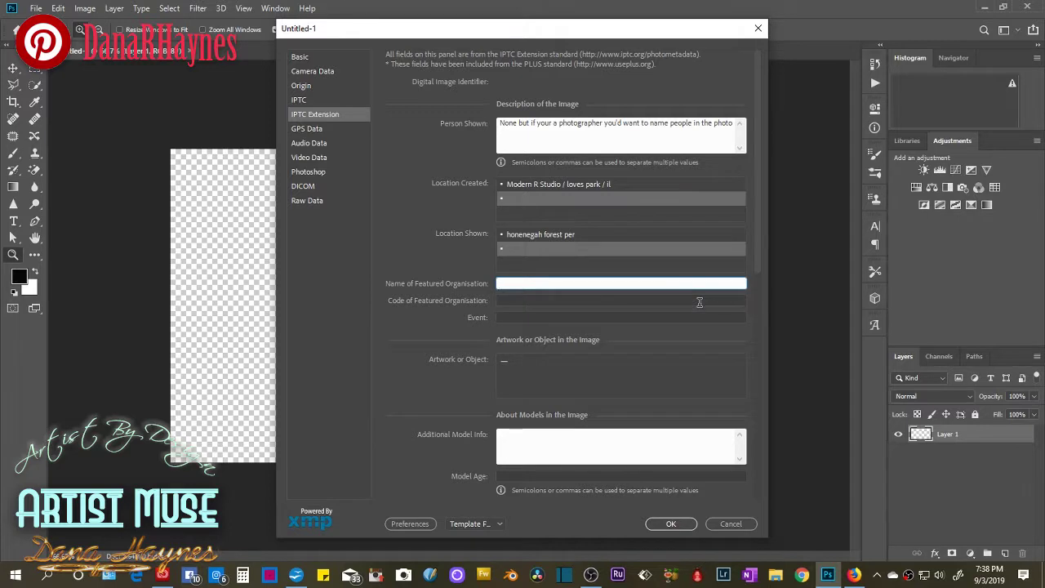
text(M)
key(BackSpace)
text(Artist By Design)
Expand the Artwork or Object entry's fields.
click(557, 300)
click(645, 318)
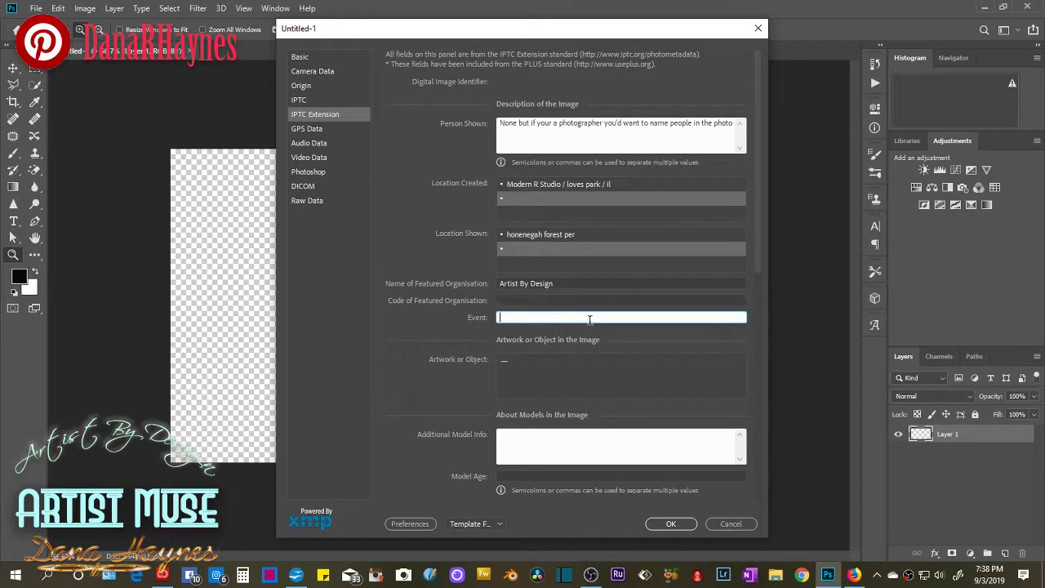
click(554, 359)
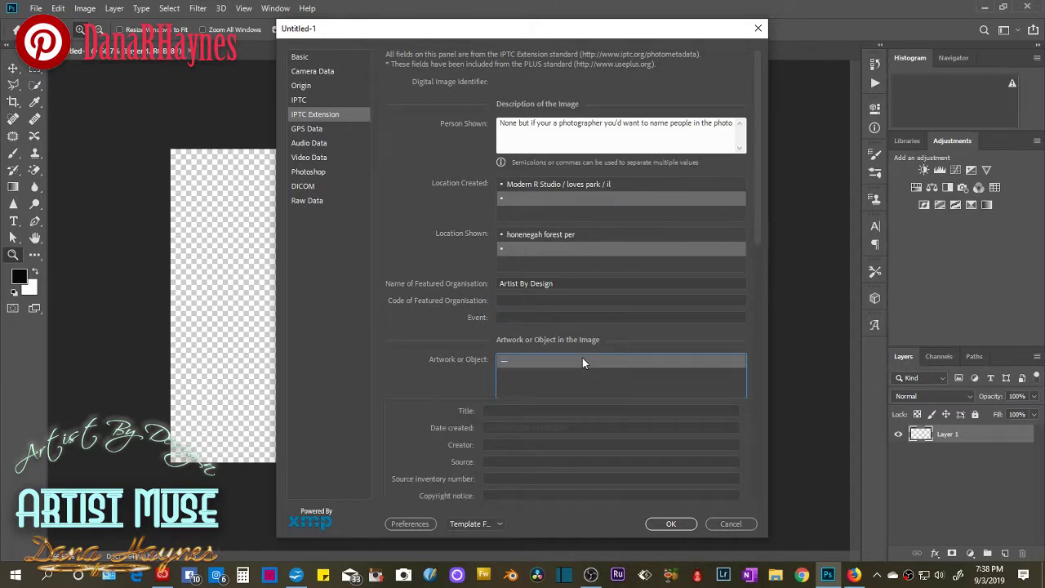
Give the artwork the title Home and the creation date 2019 1 07.
click(522, 410)
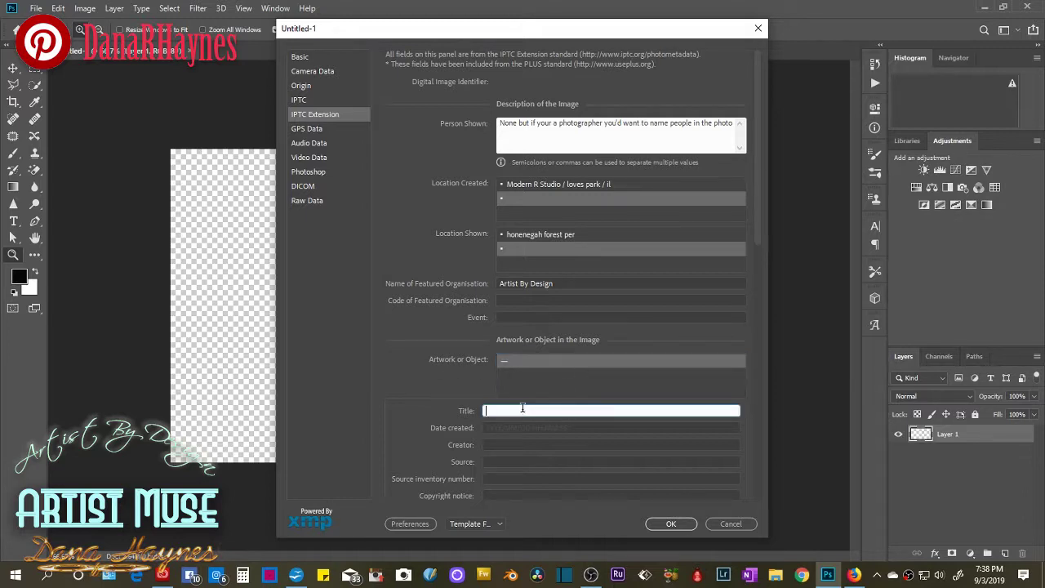
text(Home)
key(Tab)
text(2019)
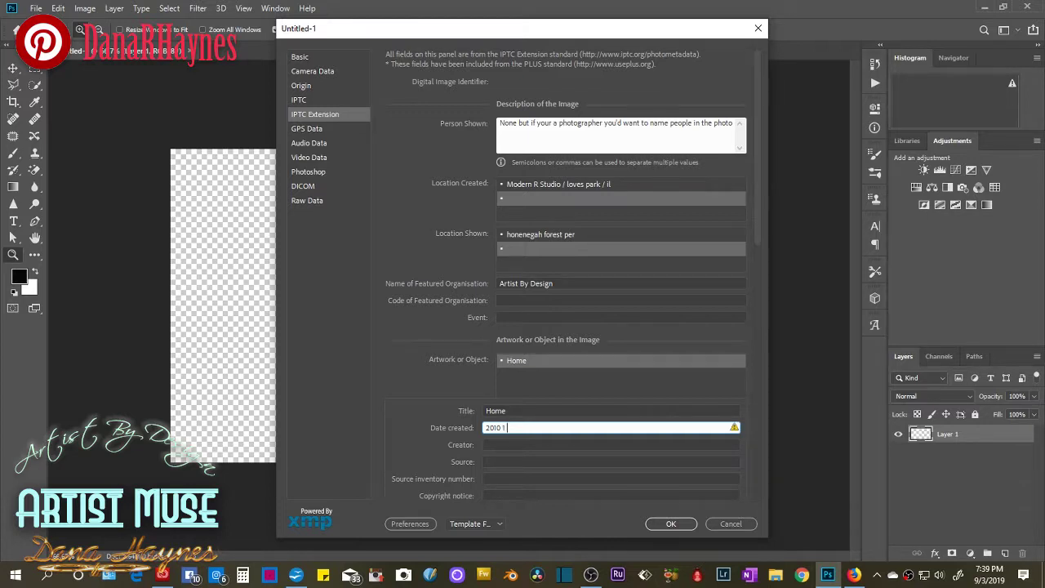
text( 1 07)
Enter the artist's name as Creator and alkadjfla as inventory number, leaving Copyright notice empty.
click(514, 444)
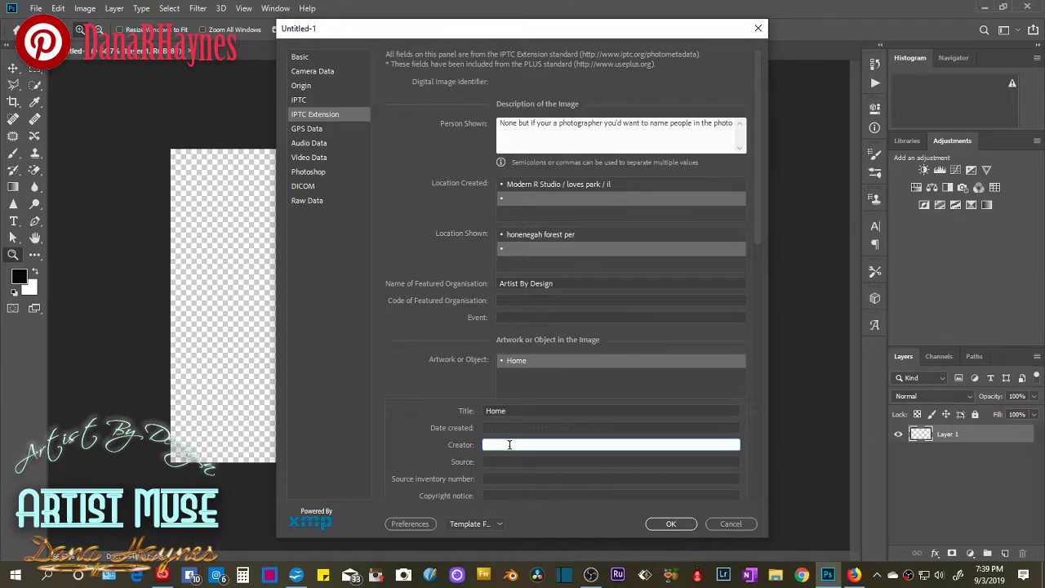
text(Dana Haynes)
key(Tab)
key(Tab)
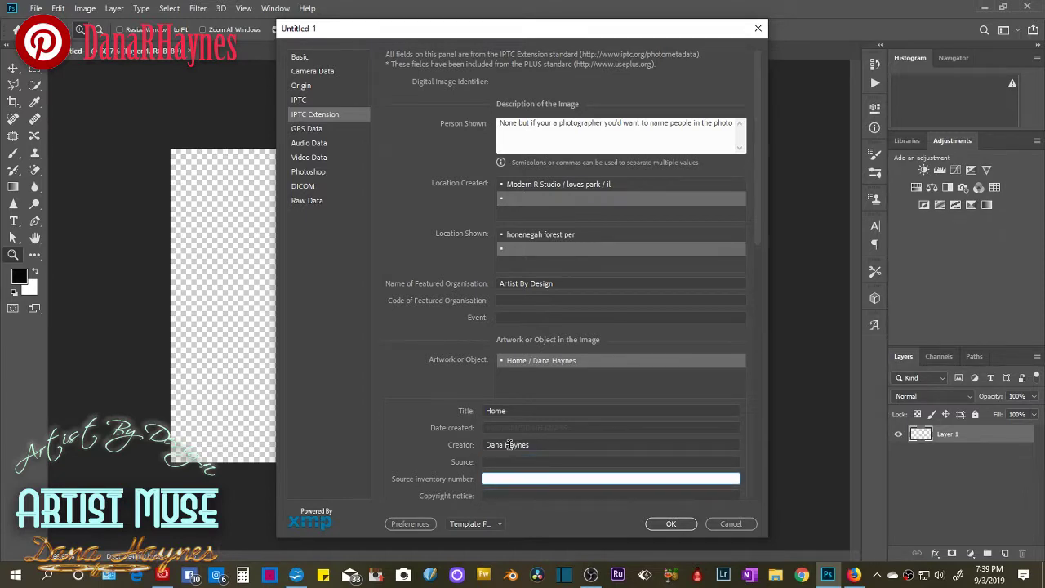
text(alkadjfla)
key(Tab)
text(adj)
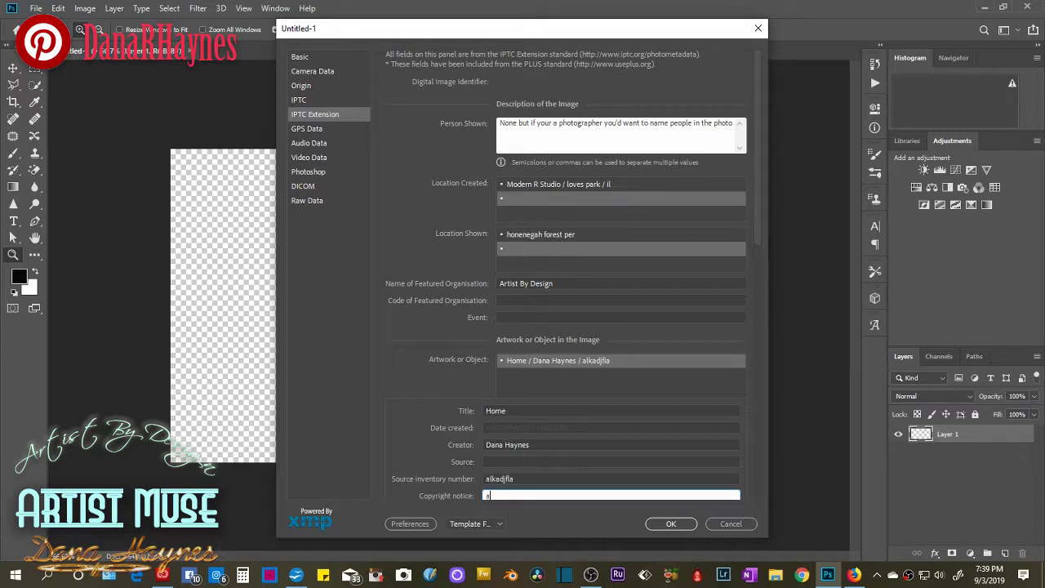
text(f)
key(BackSpace)
key(BackSpace)
text(D)
key(BackSpace)
Copy the footer copyright line from the Weebly site in Firefox.
click(853, 574)
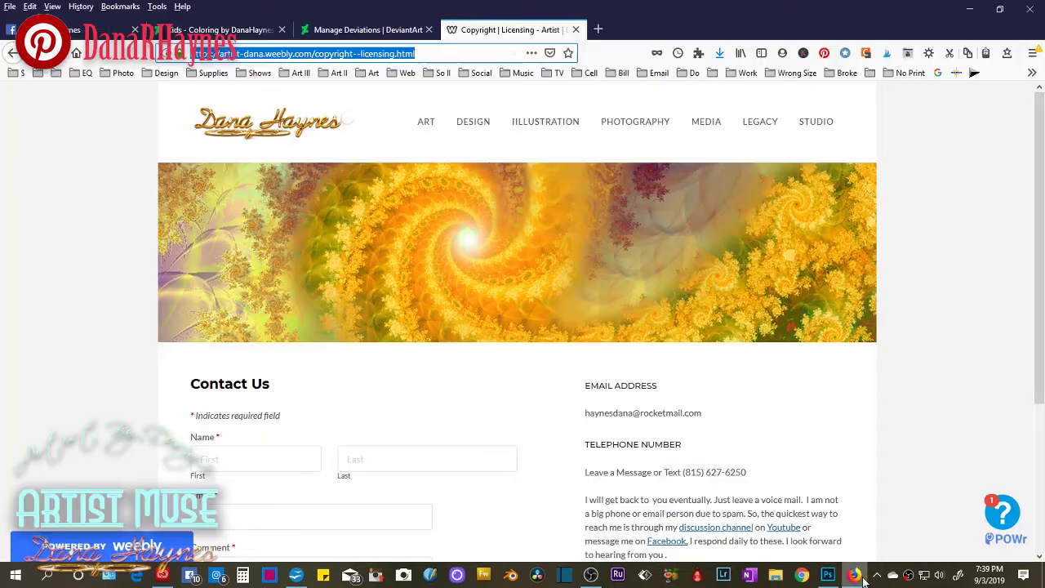
scroll(609, 449, down, 3)
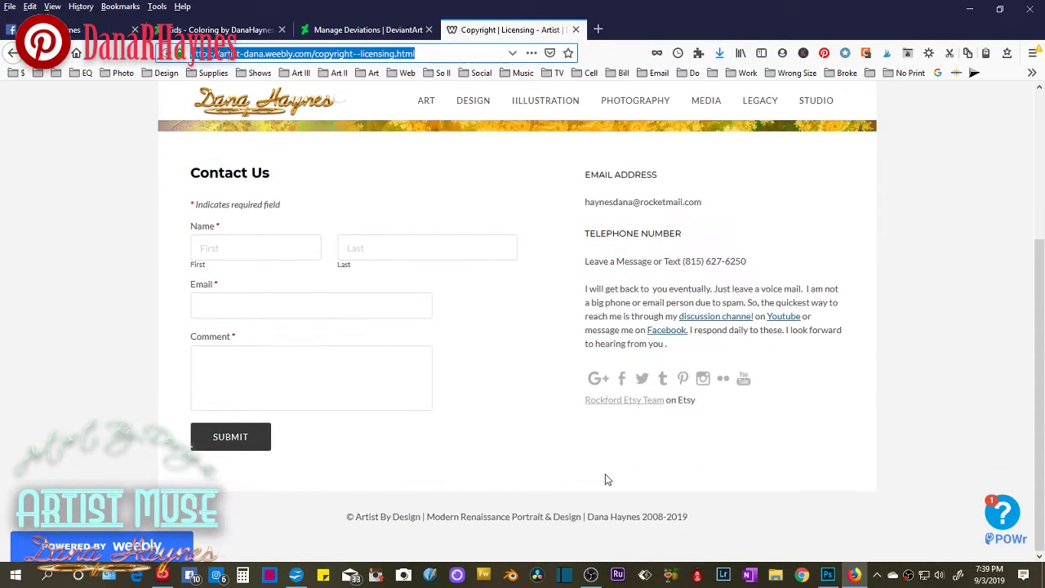
click(698, 521)
drag(699, 521, 346, 517)
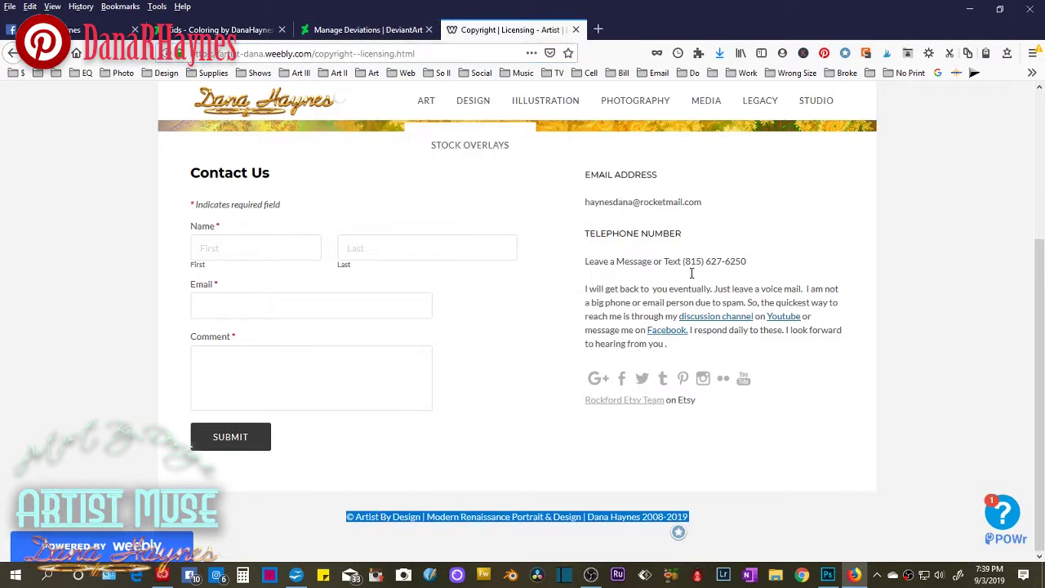
click(828, 575)
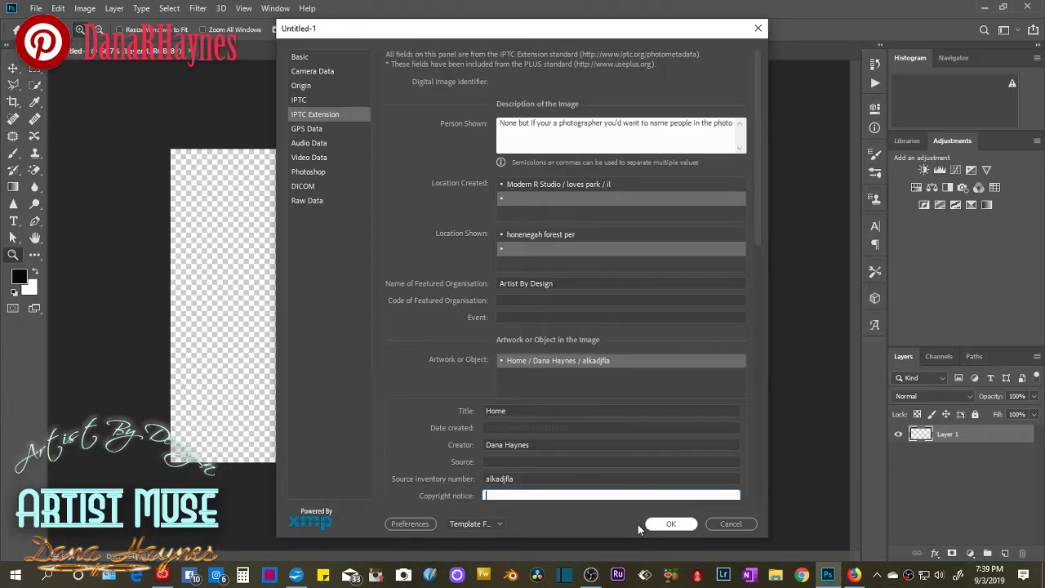
Paste the copied copyright line into Copyright notice and apply the metadata.
right_click(542, 493)
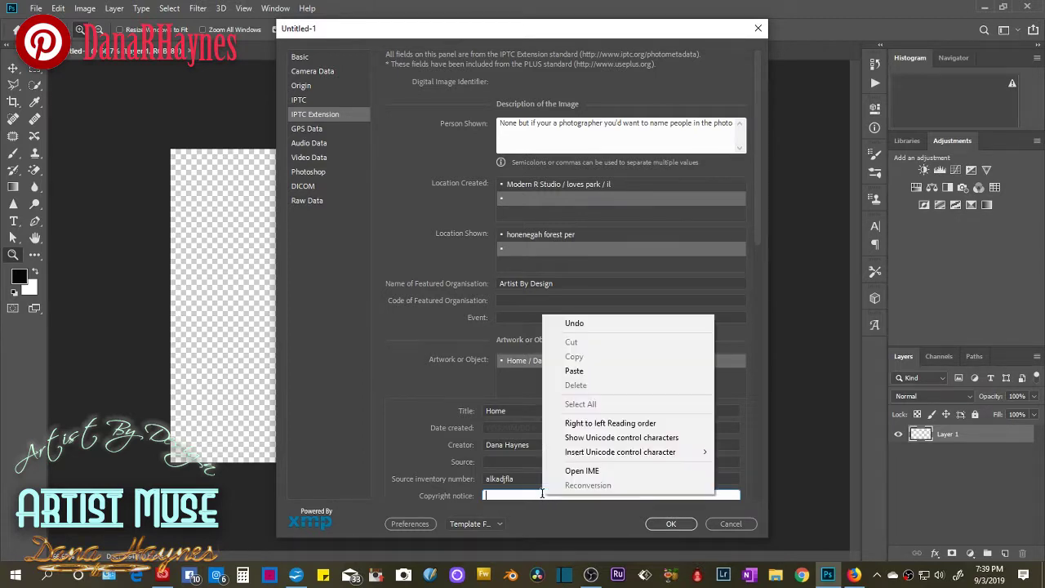
click(576, 371)
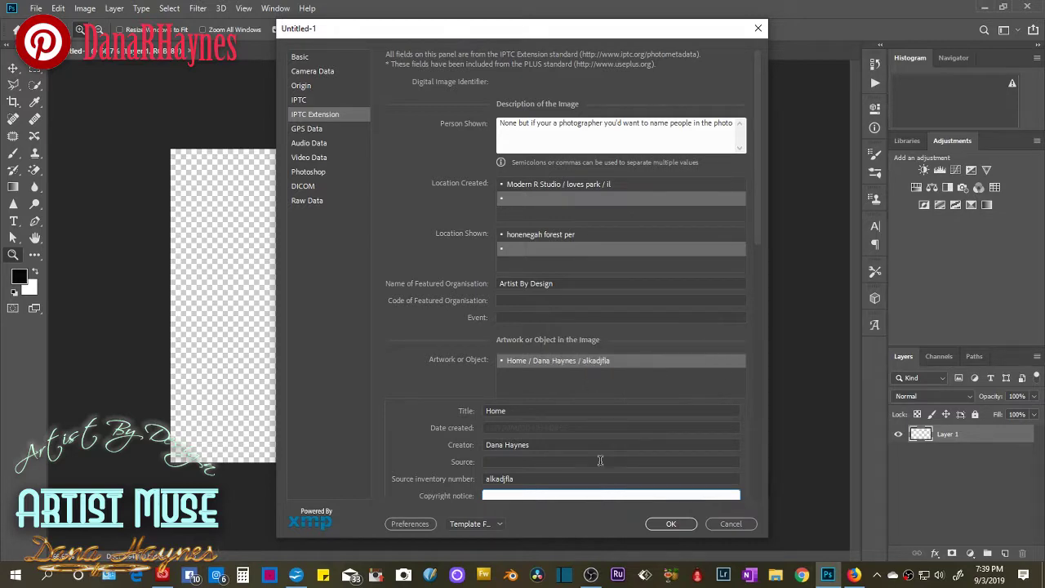
click(671, 524)
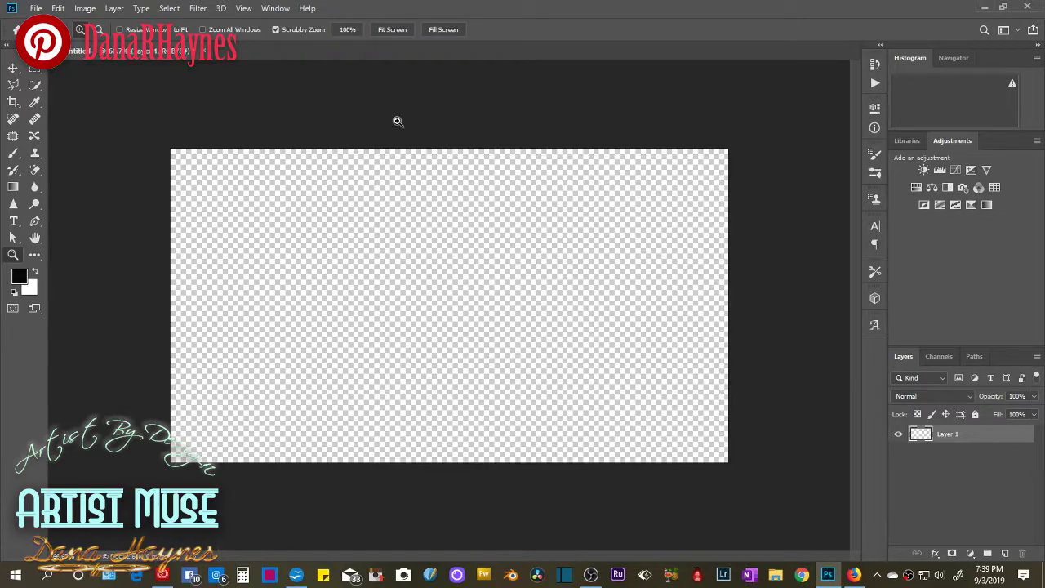
Reopen File Info from the File menu.
click(58, 8)
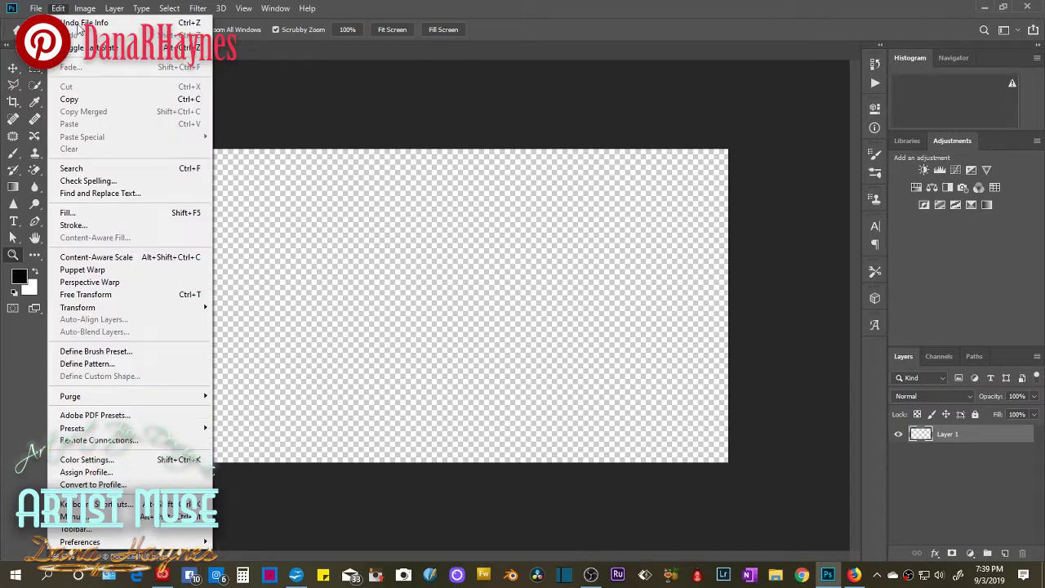
click(36, 8)
mouse_move(67, 326)
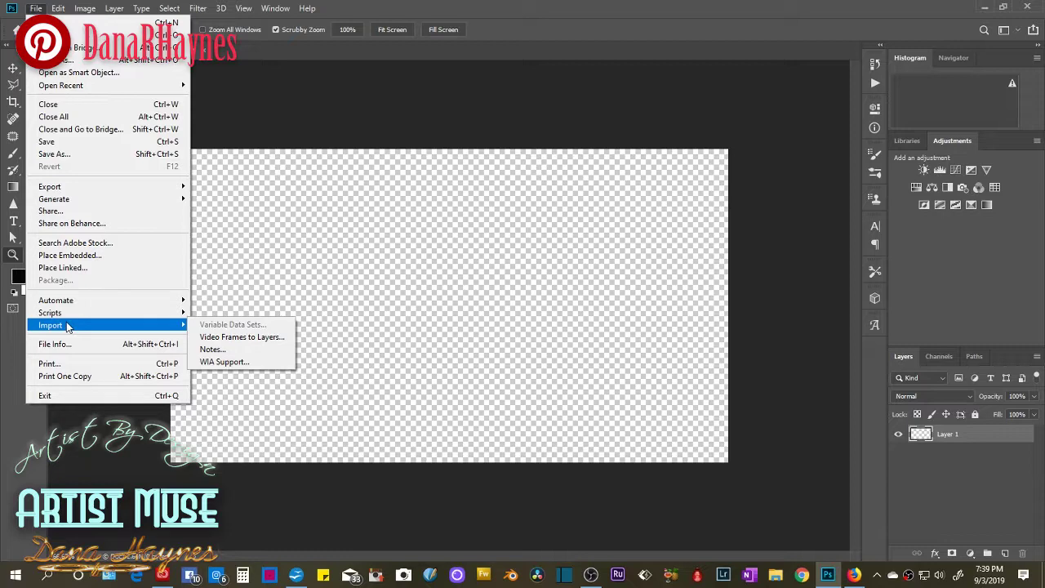
click(75, 345)
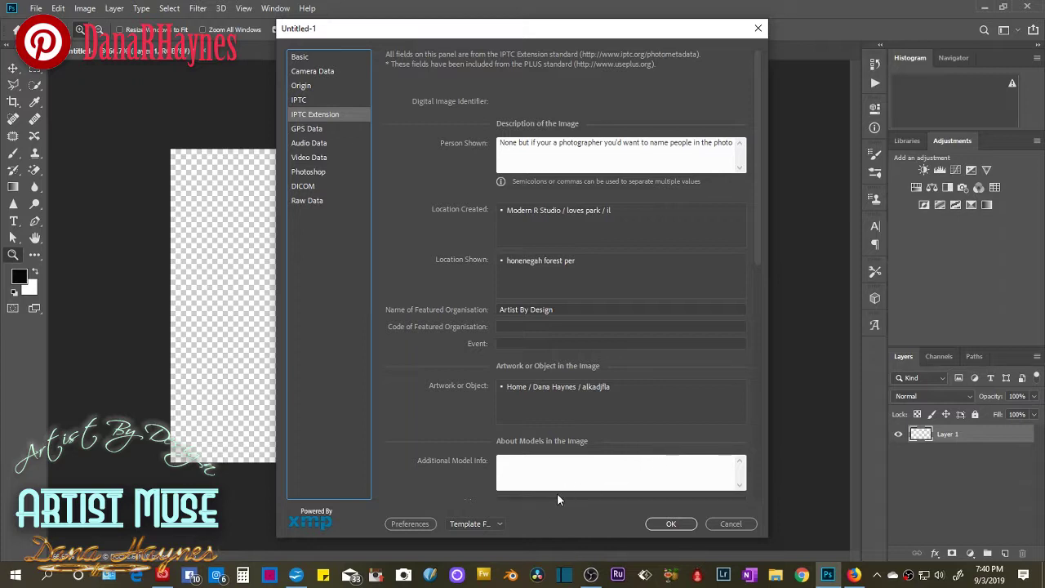
Export the metadata as the template Tutorial 2.xmp, overwriting the existing file.
click(498, 523)
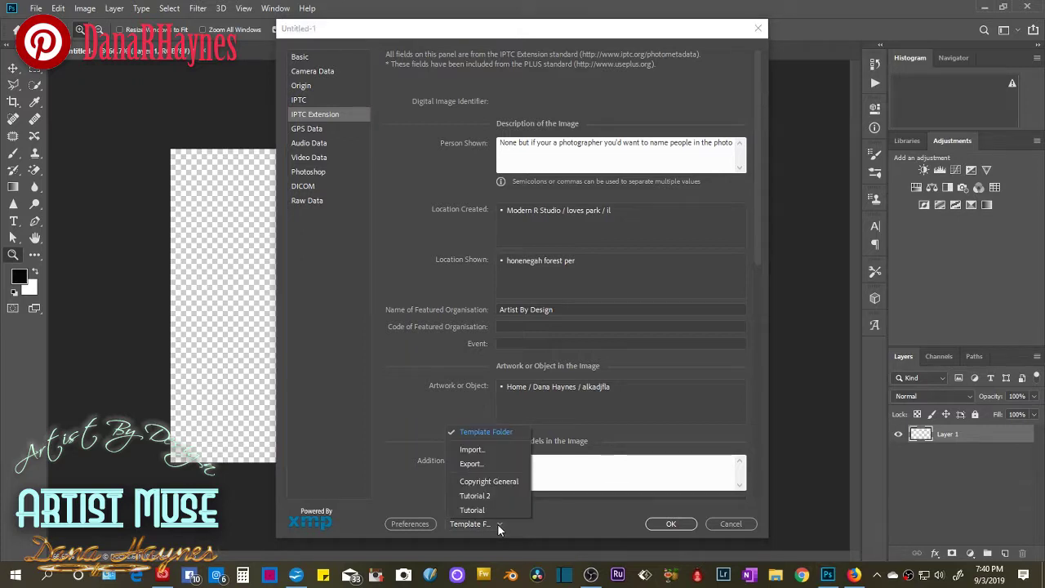
click(473, 464)
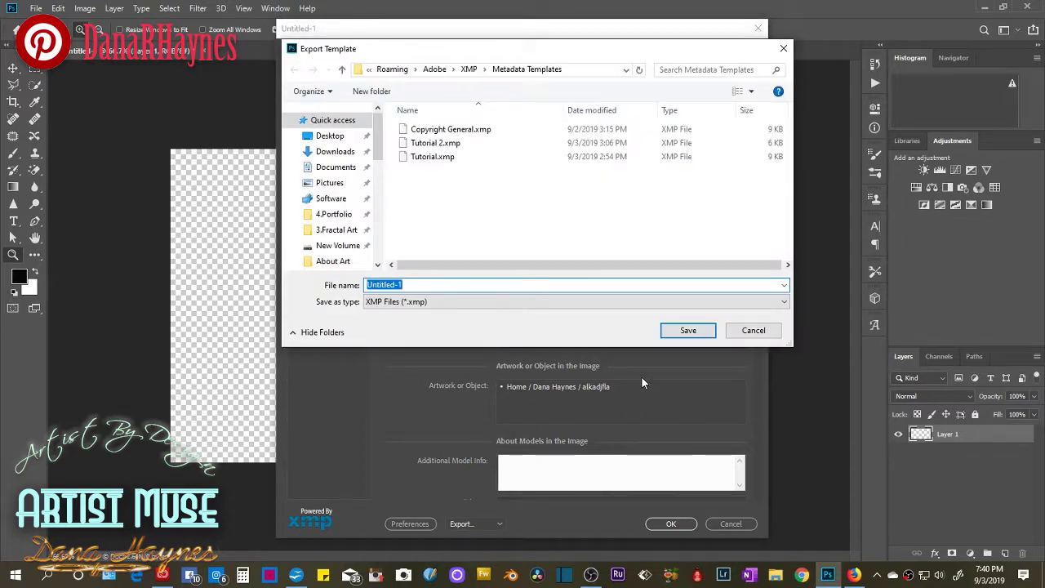
click(437, 145)
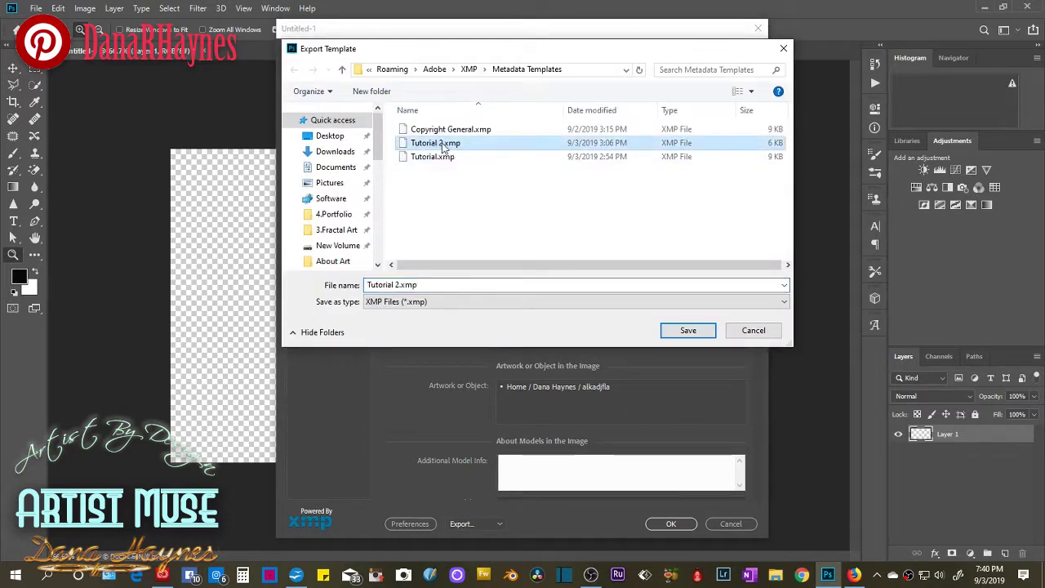
click(686, 331)
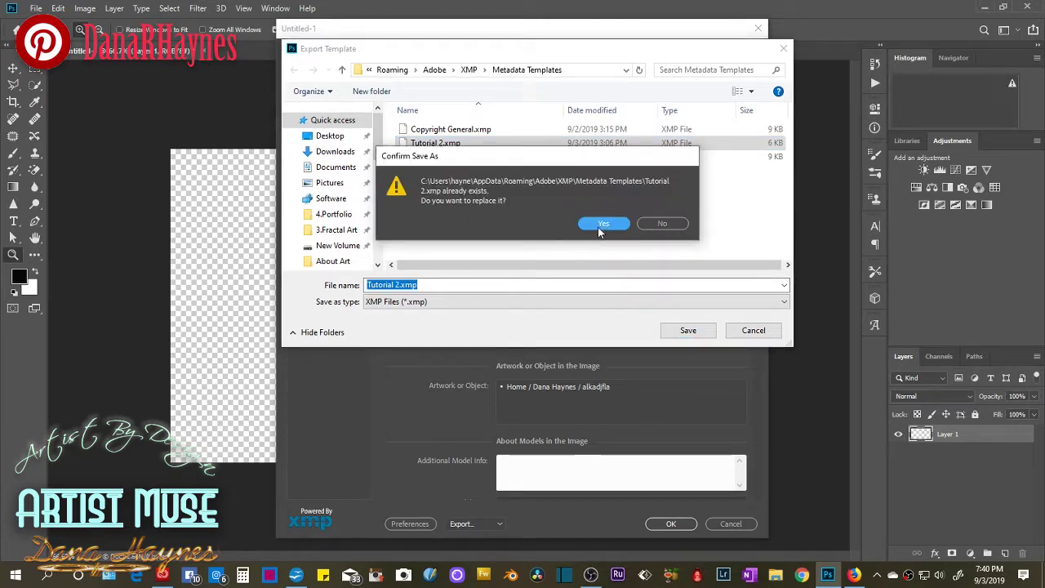
click(601, 224)
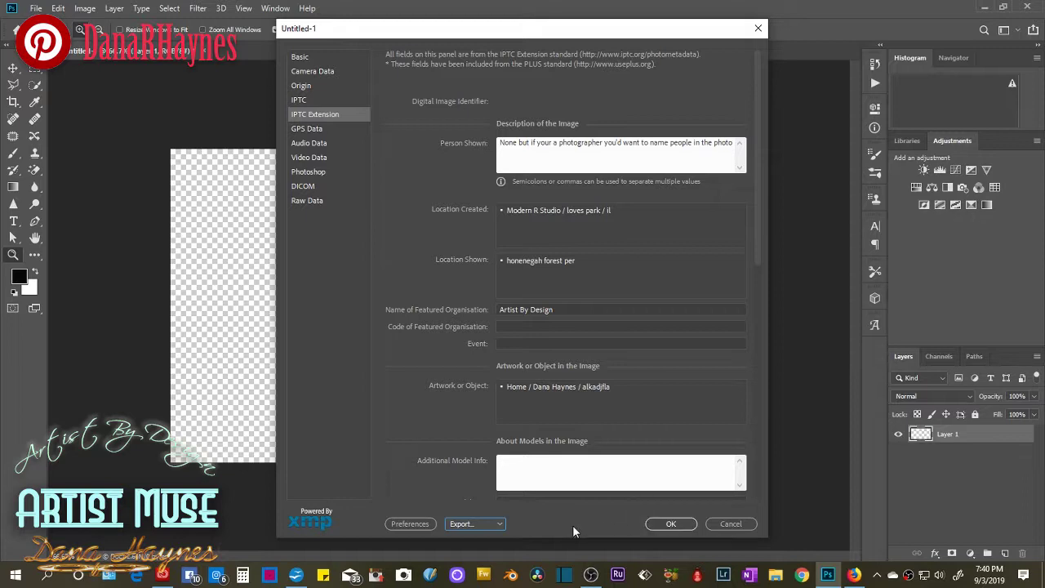
click(500, 525)
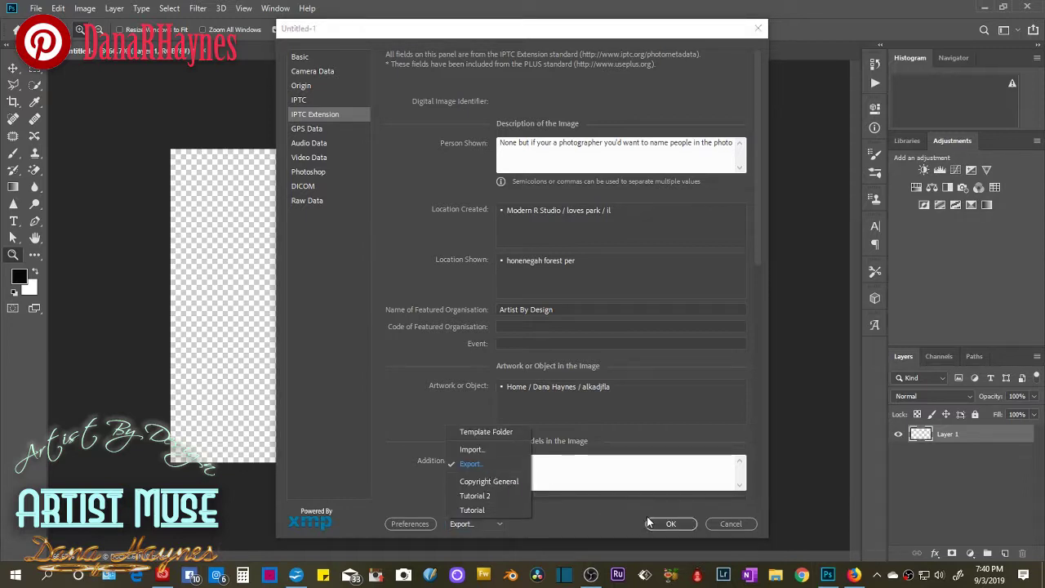
Apply the Copyright General template, keeping original metadata but replacing matching properties.
click(471, 449)
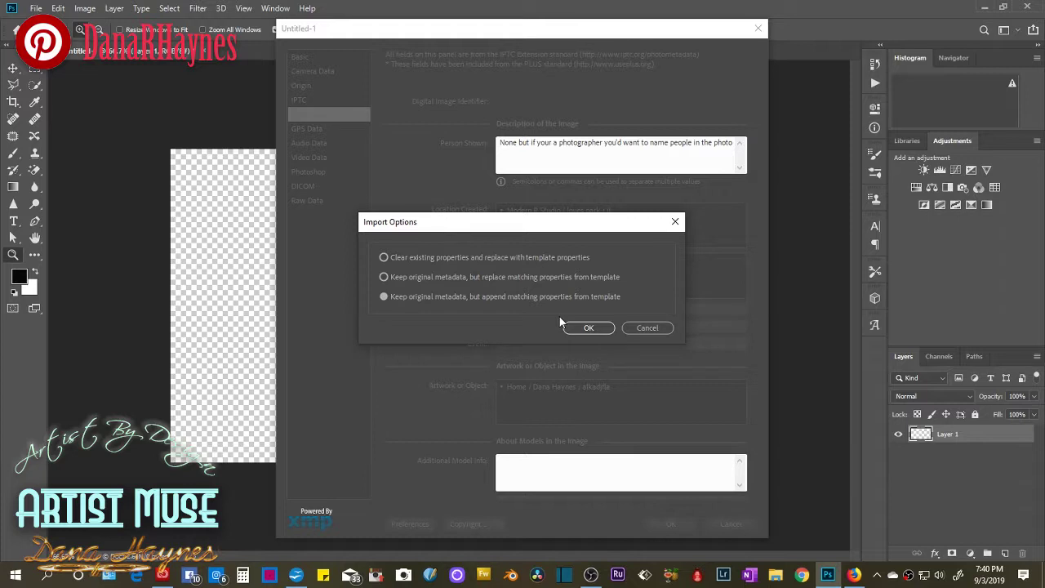
click(384, 257)
mouse_move(486, 285)
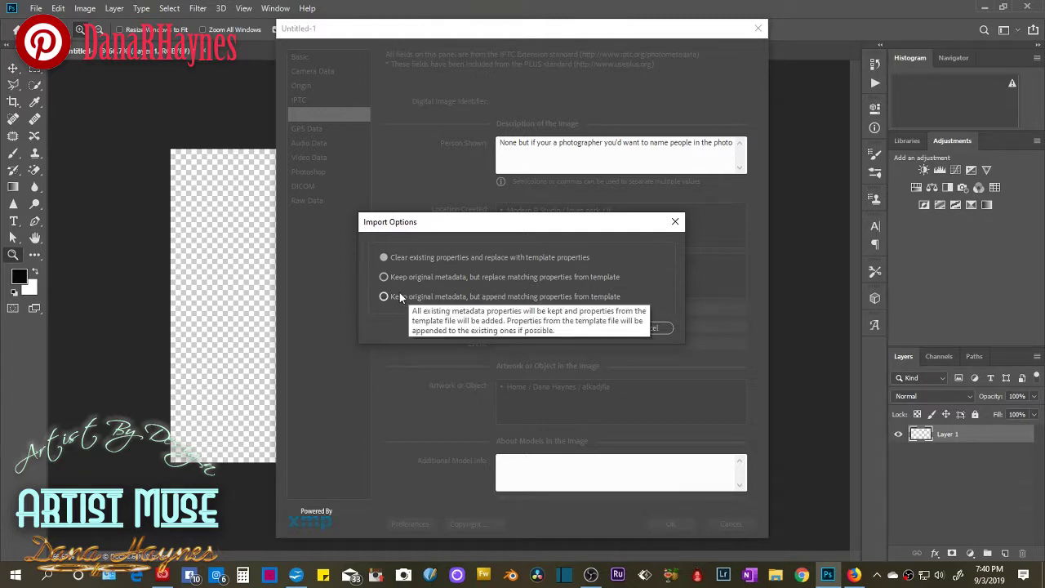
click(383, 278)
click(584, 327)
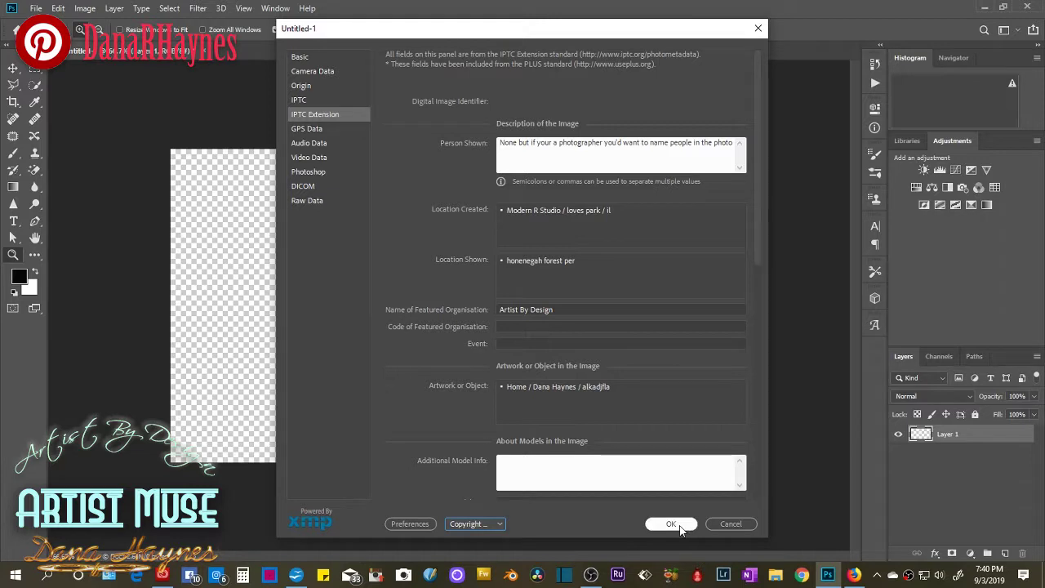
click(502, 525)
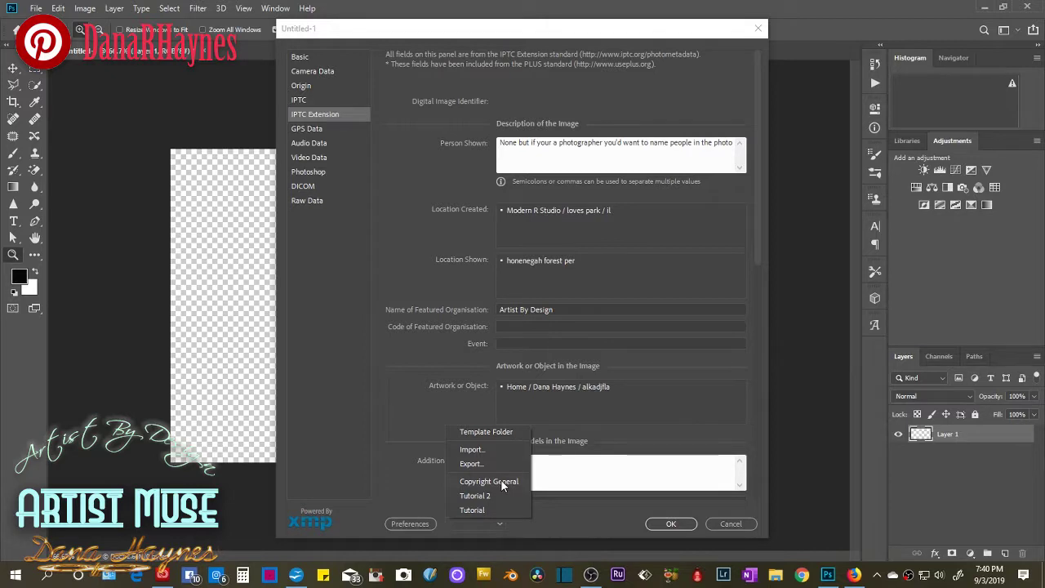
click(658, 522)
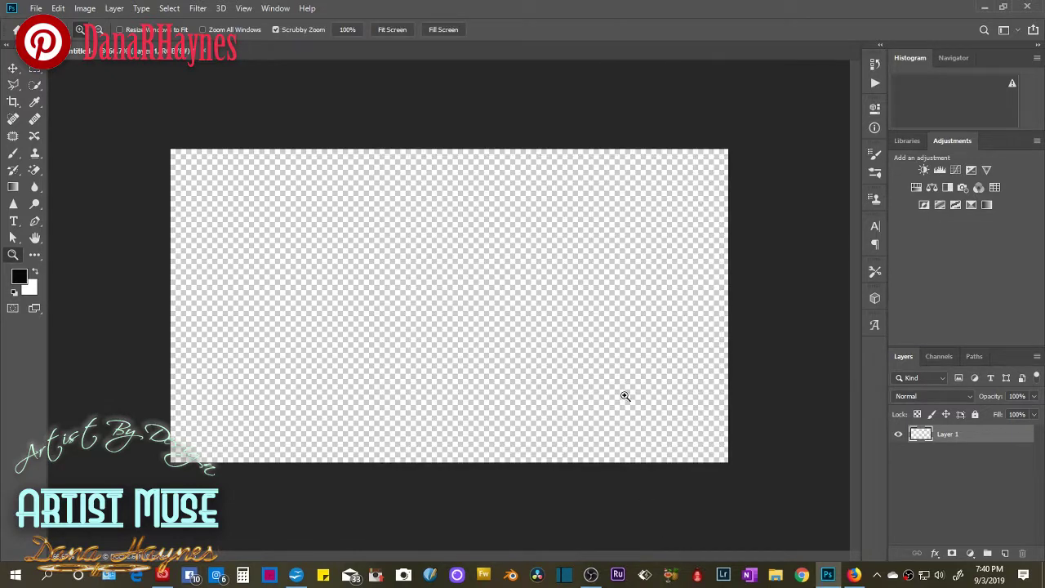
Close Untitled-1 without saving changes.
click(36, 8)
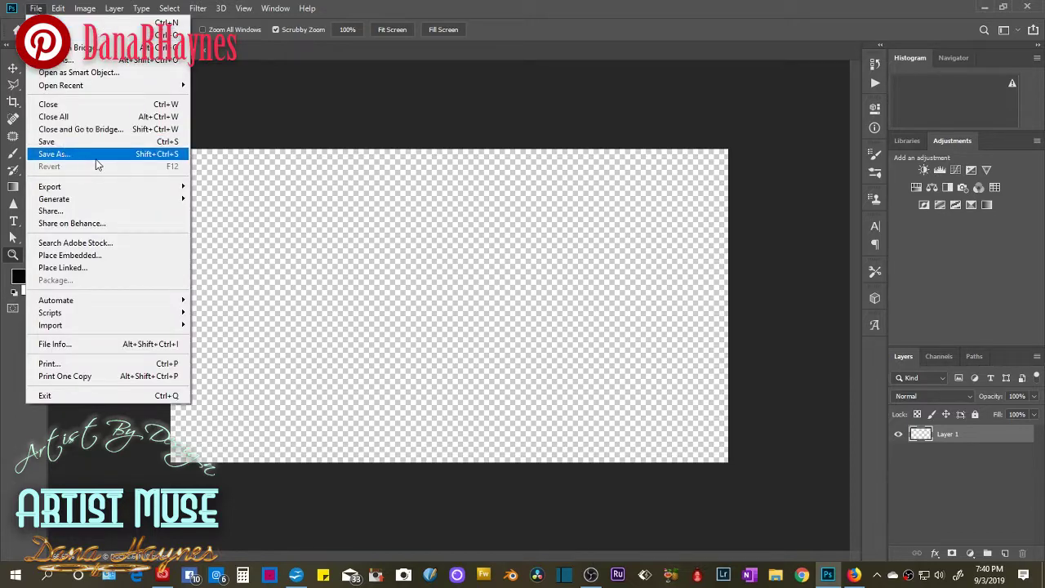
click(281, 89)
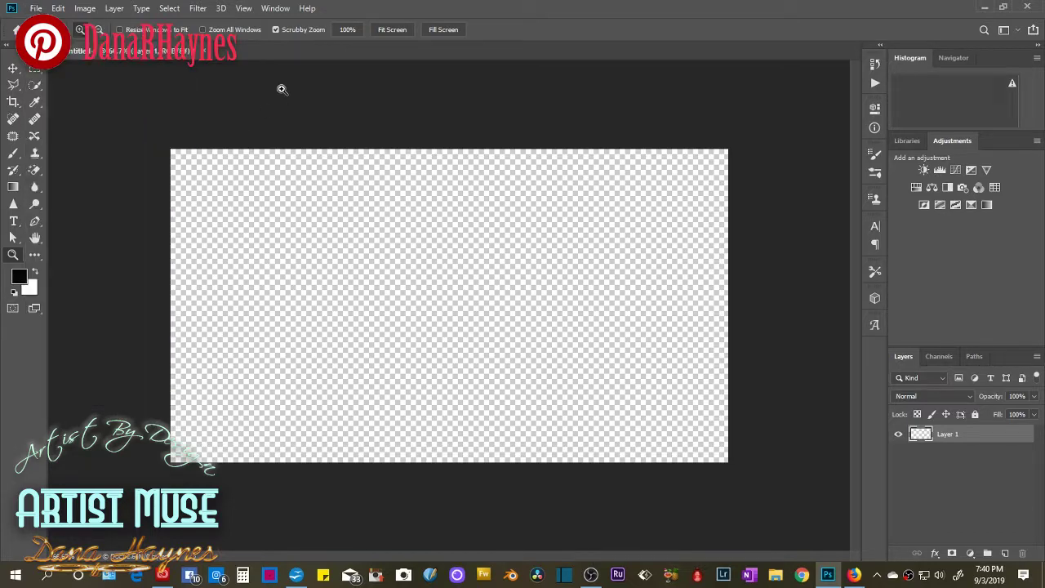
click(205, 51)
click(513, 219)
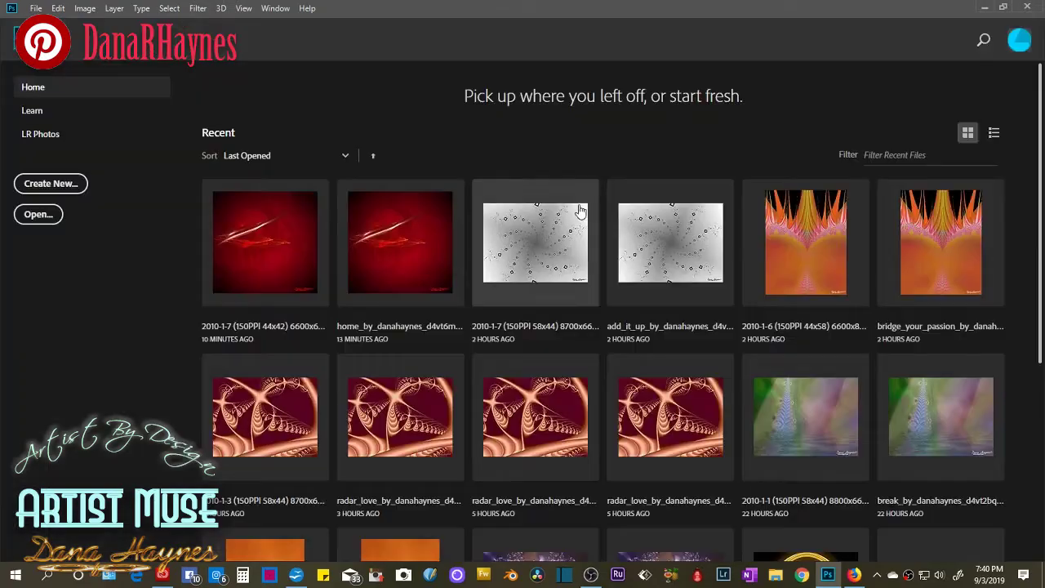